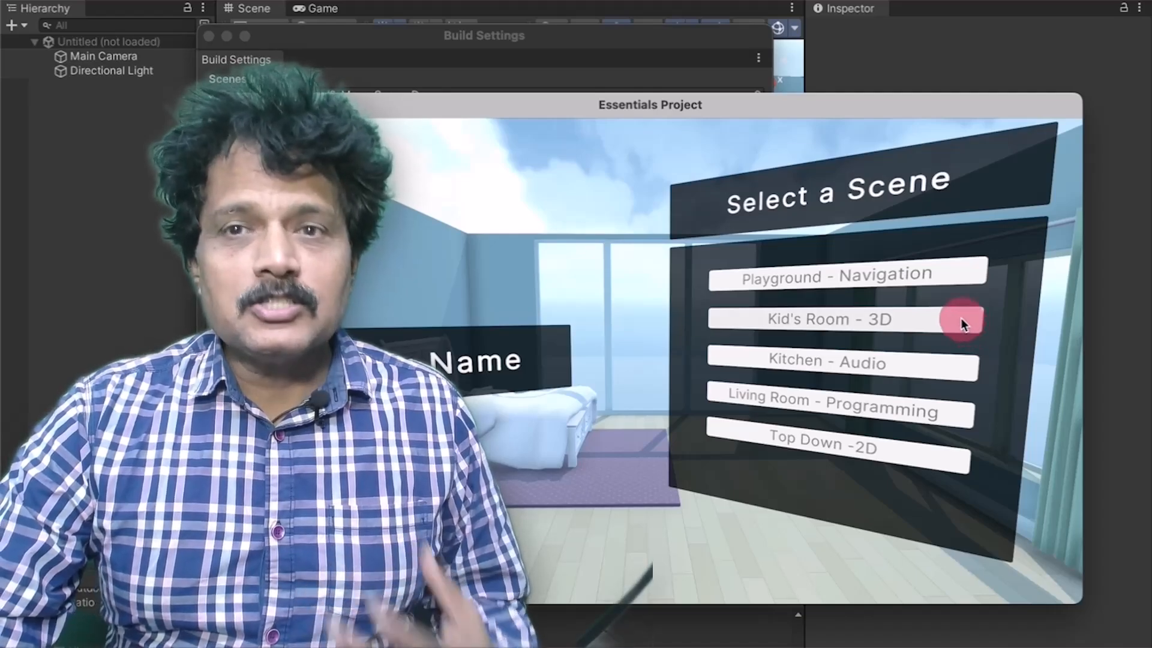
left_click(961, 318)
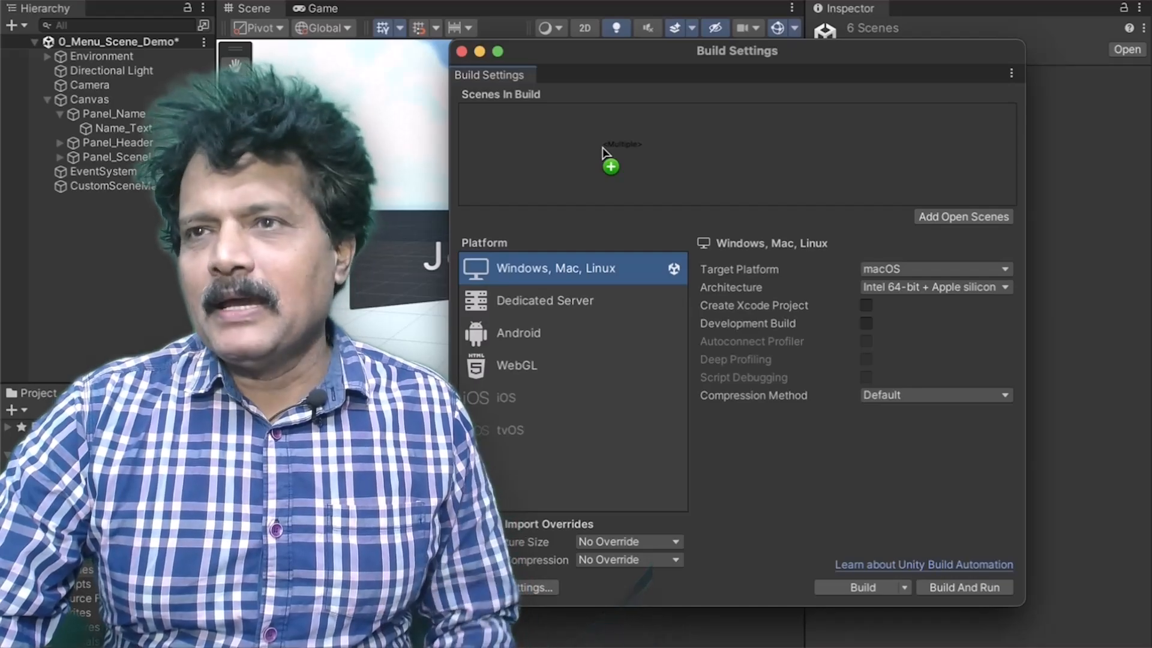
left_click_drag(602, 148, 602, 148)
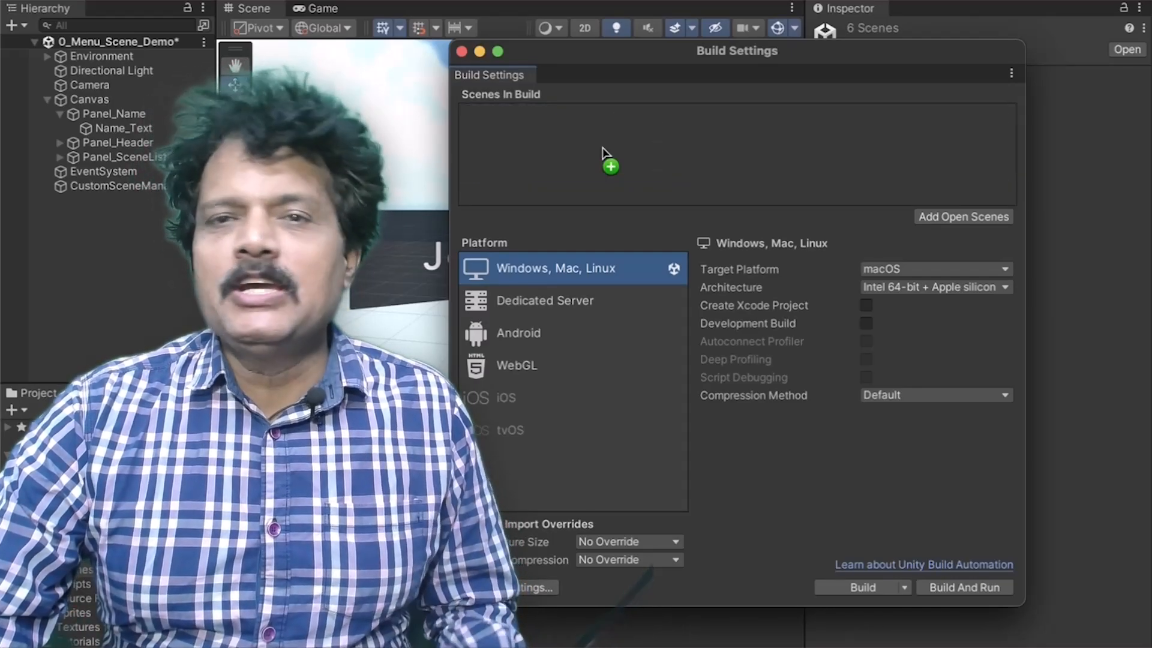
left_click_drag(603, 148, 602, 148)
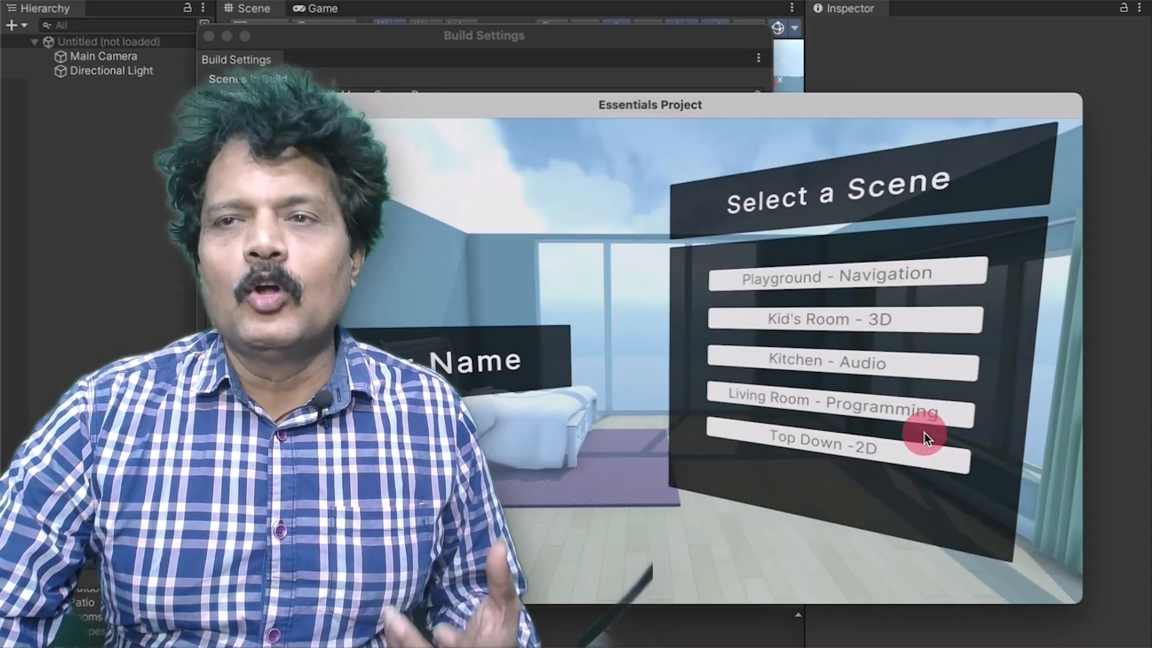
left_click(961, 321)
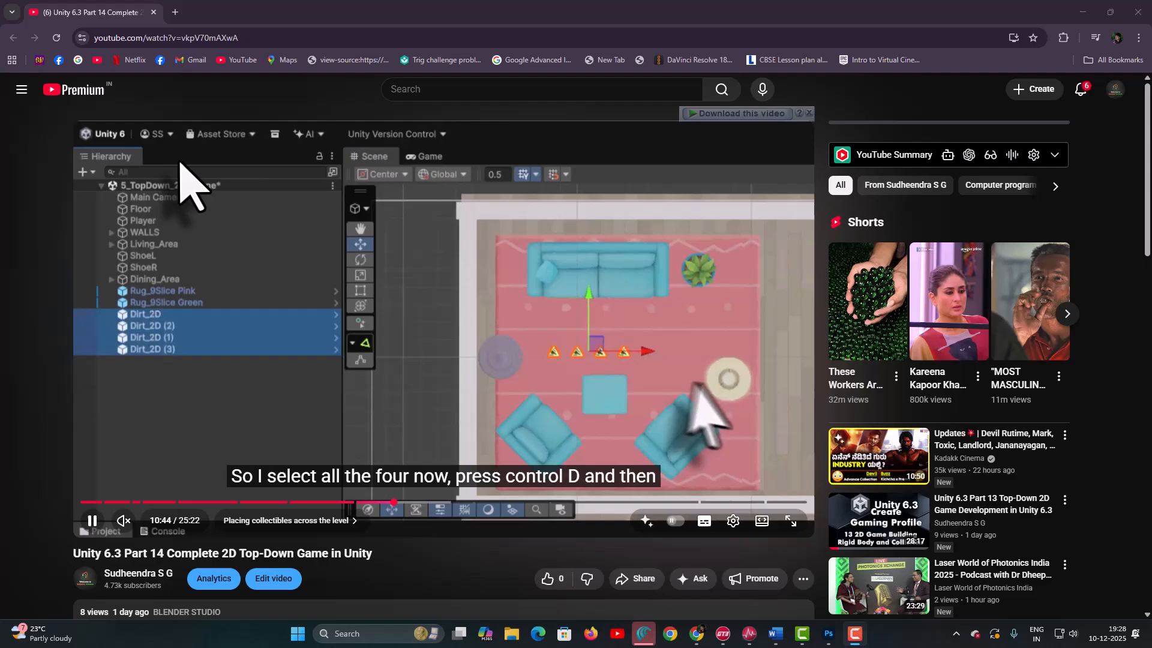
Step: Expand the video's description and open its Patreon link for the free course resources
scroll(183, 180, "down", 3)
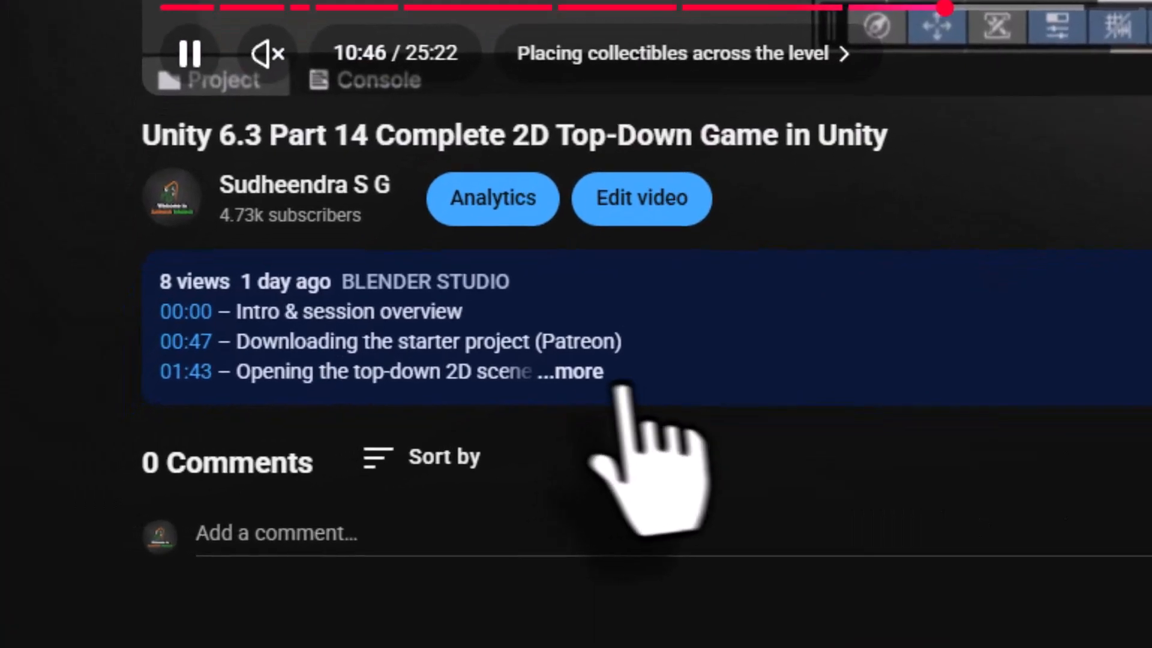
left_click(636, 372)
scroll(666, 444, "down", 5)
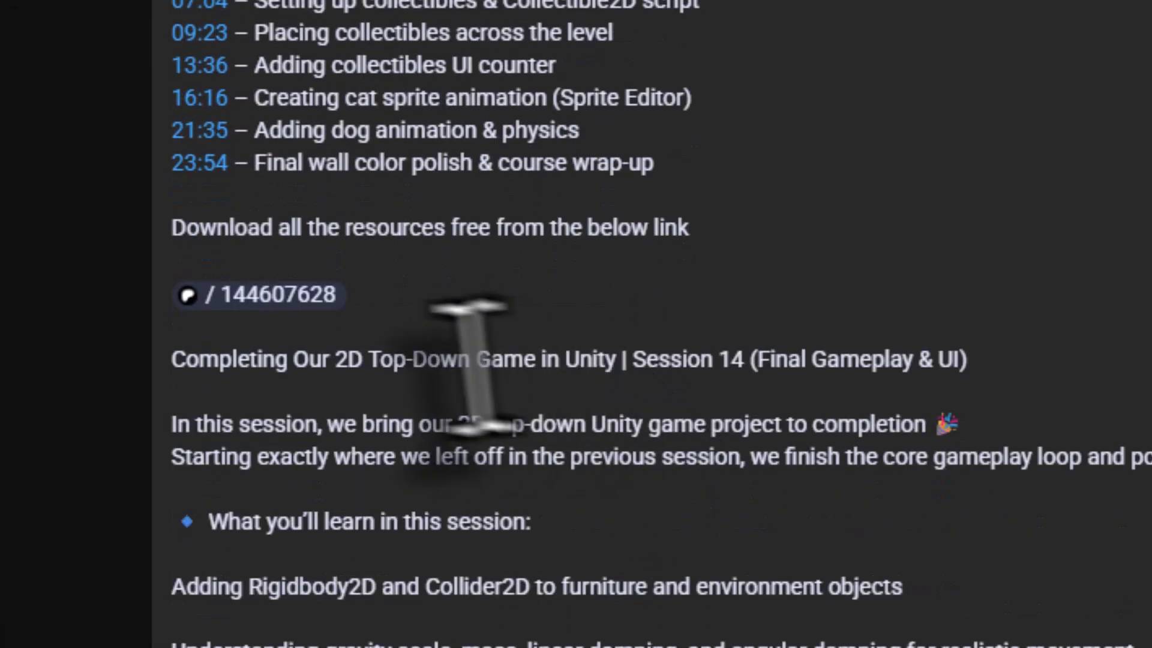
left_click(251, 302)
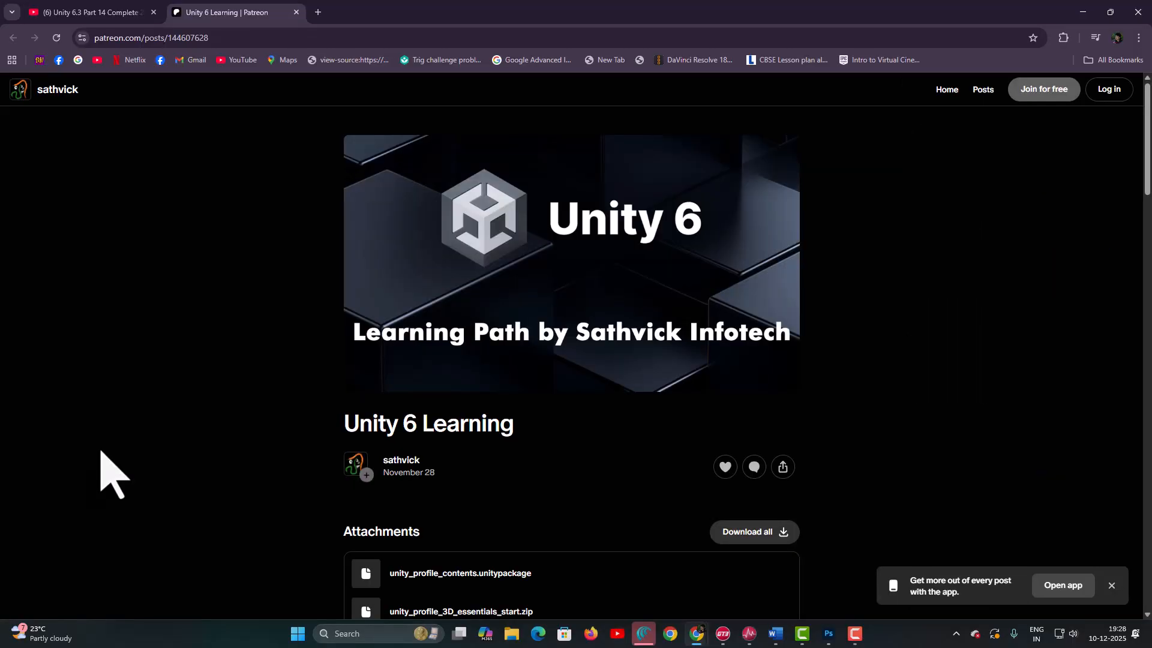
Step: Look through the Unity 6 Learning post's attachments for the starter project archives and view the unity_projects folder on drive E
scroll(791, 445, "down", 10)
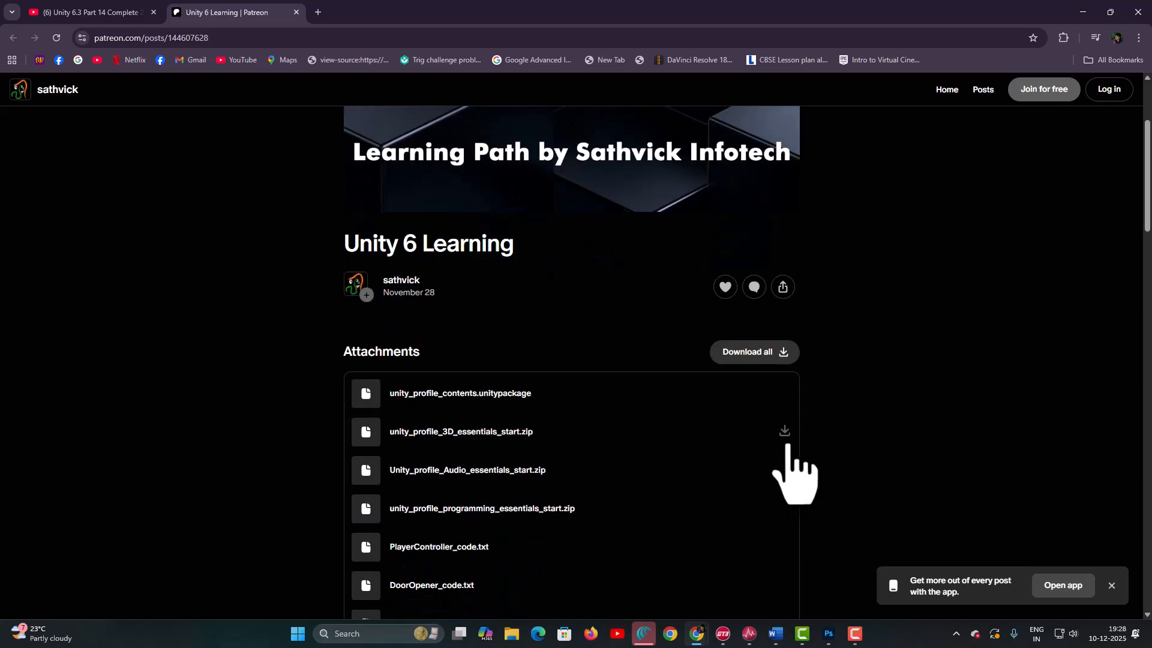
scroll(786, 447, "down", 5)
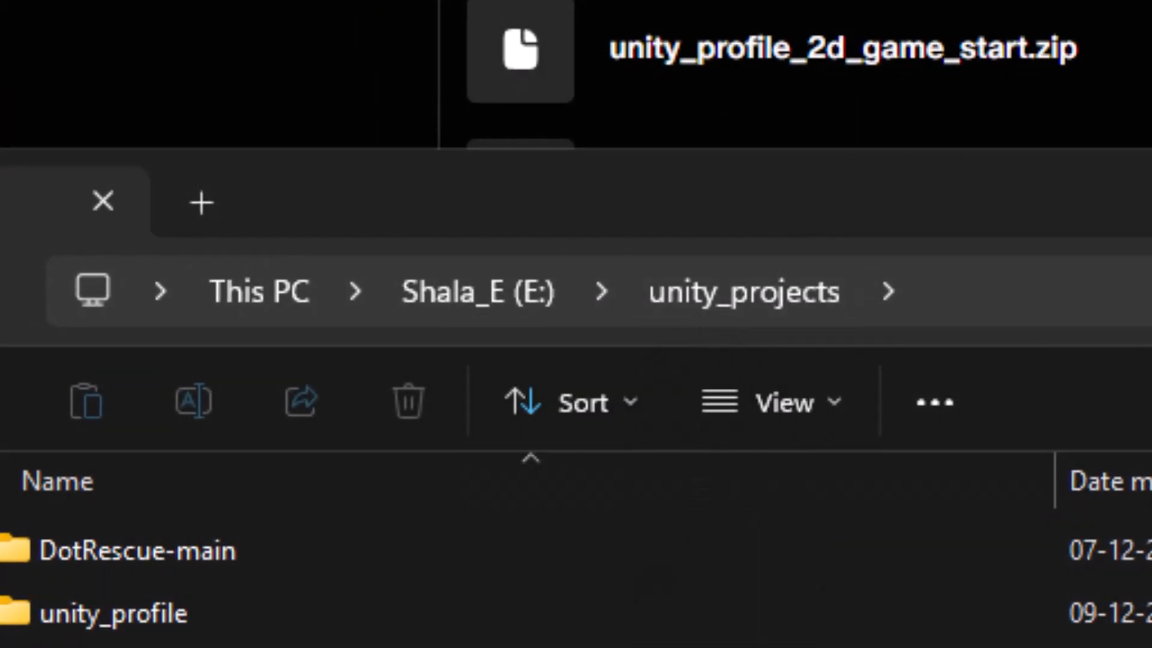
right_click(496, 458)
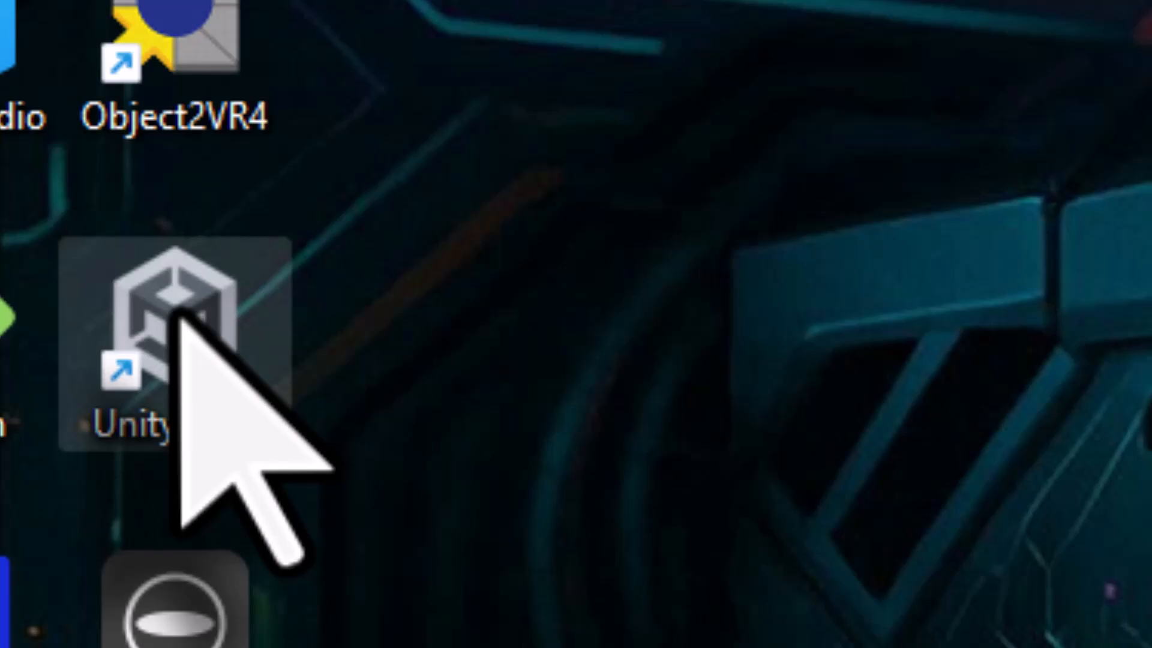
Step: Launch Unity Hub and show its list of projects
double_click(177, 313)
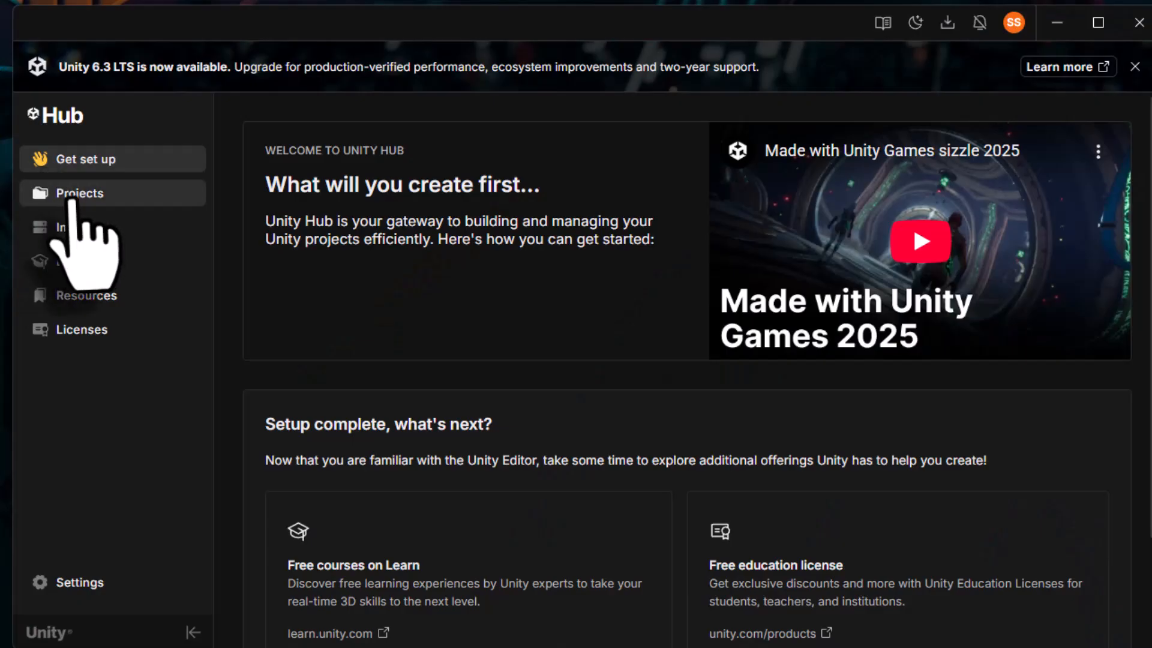
left_click(72, 201)
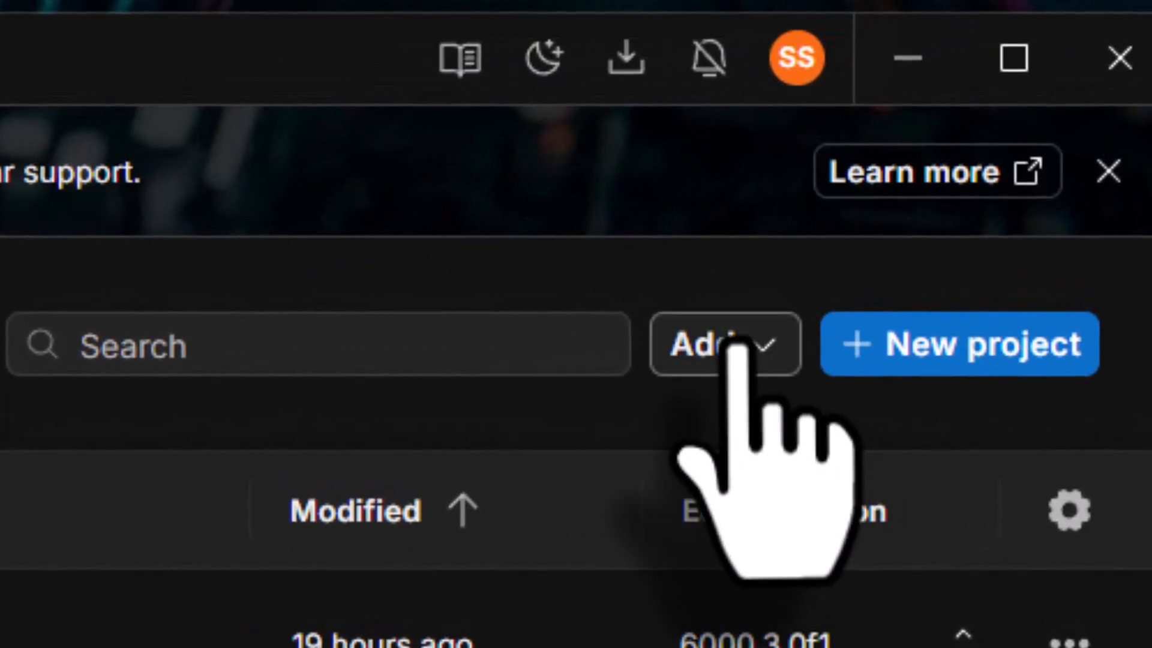
left_click(990, 131)
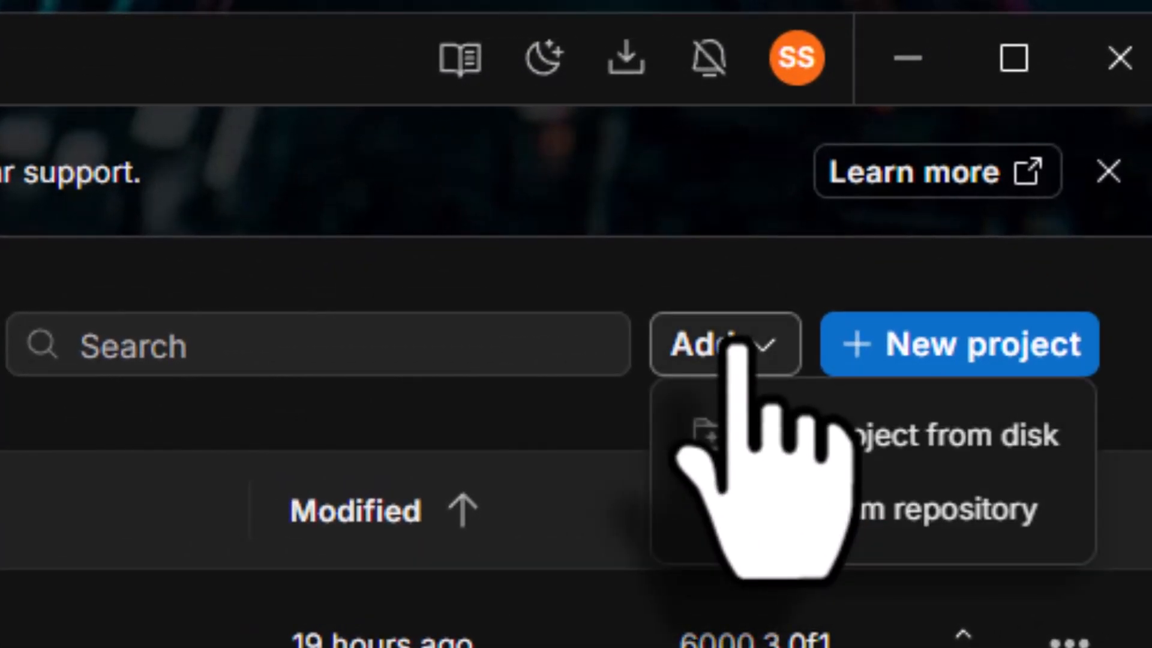
left_click(757, 426)
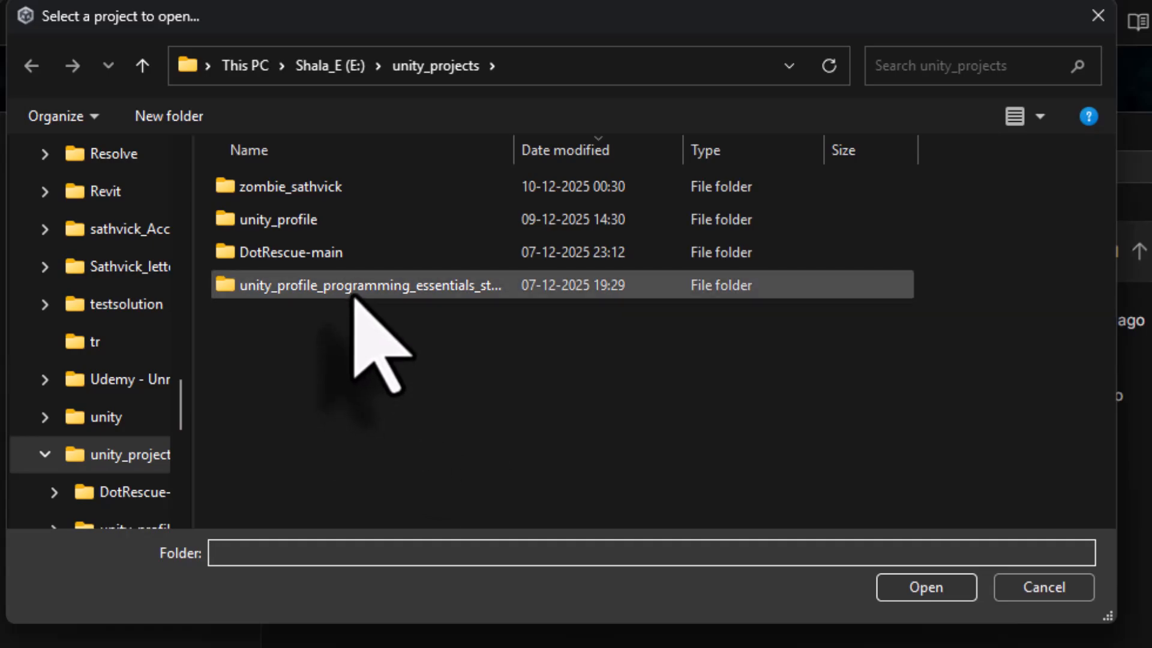
double_click(355, 294)
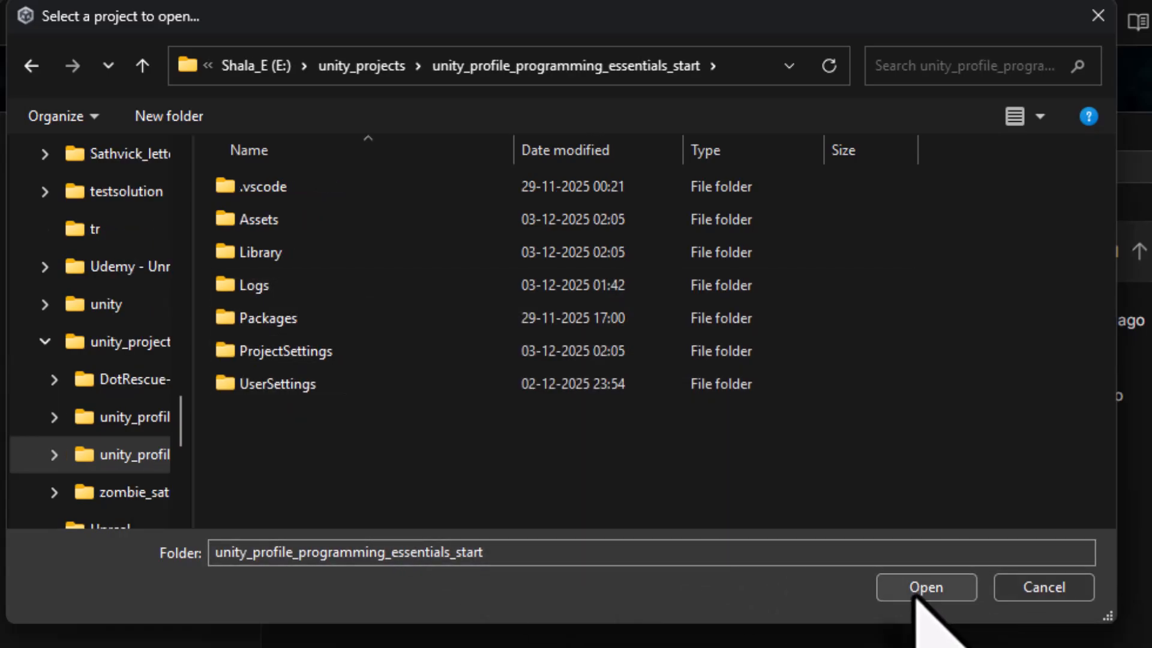
left_click(1014, 590)
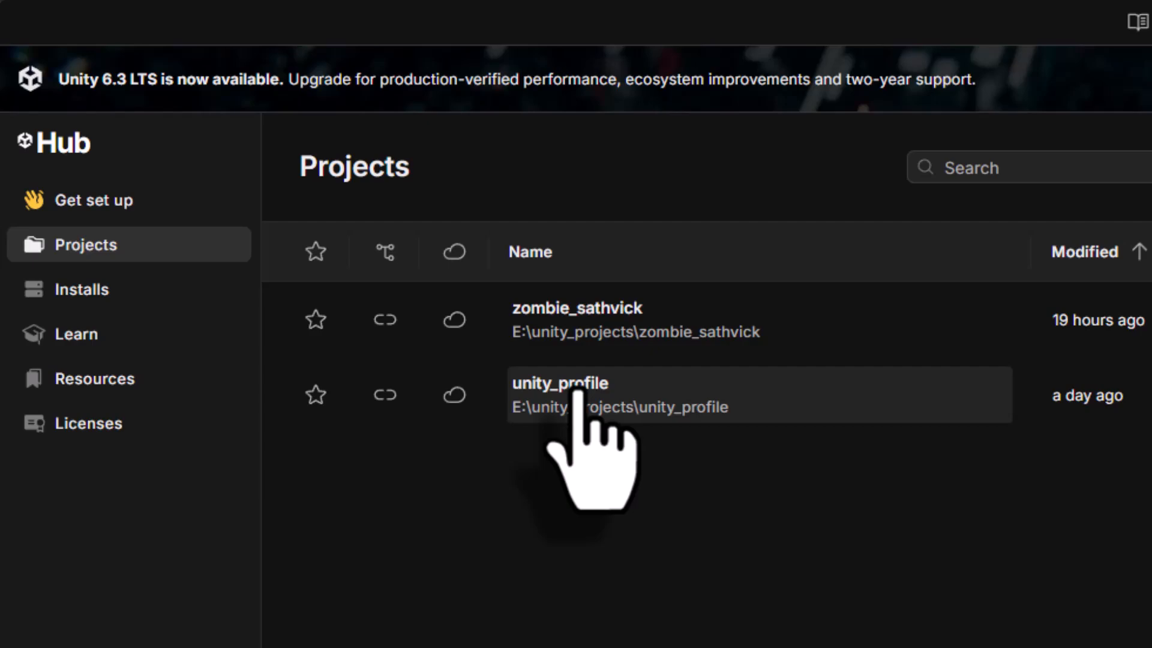
Step: Open the unity_profile project and load 0_MainMenu_Scene from Assets/Unity_Profile_Contents/Scenes
left_click(577, 390)
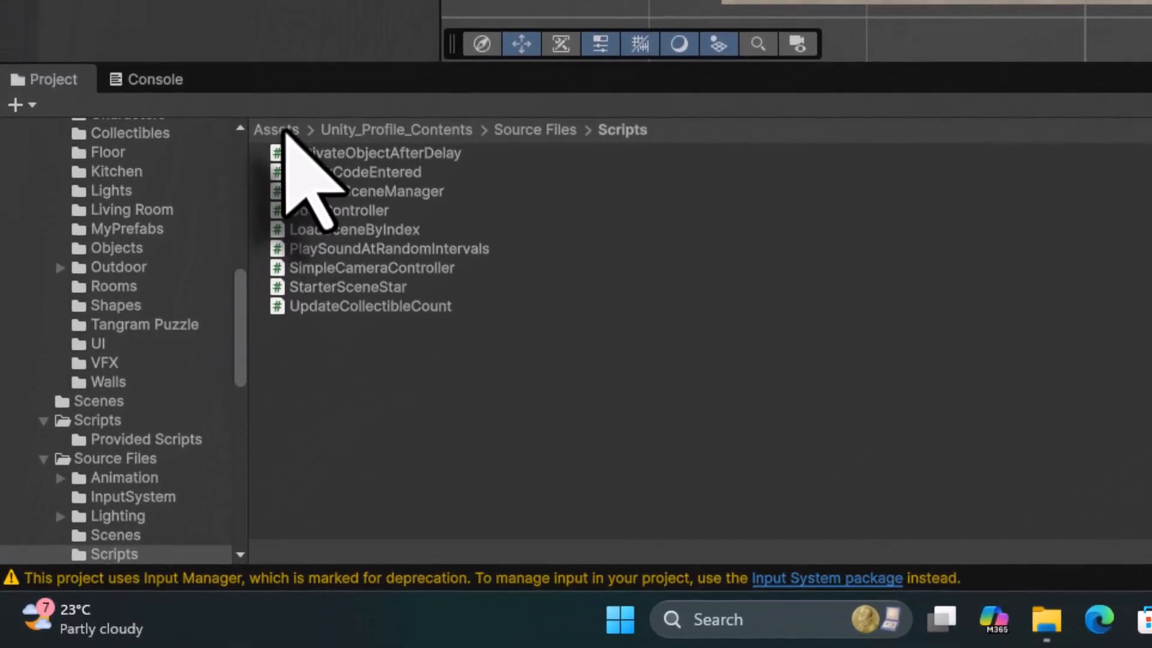
left_click(140, 389)
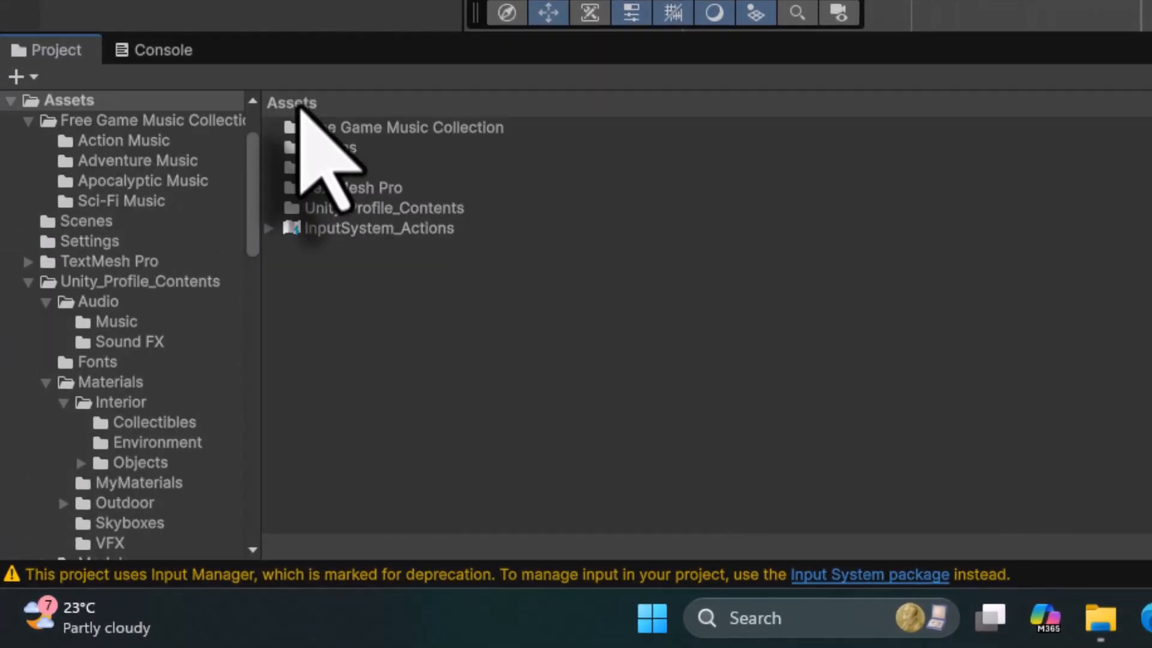
double_click(334, 210)
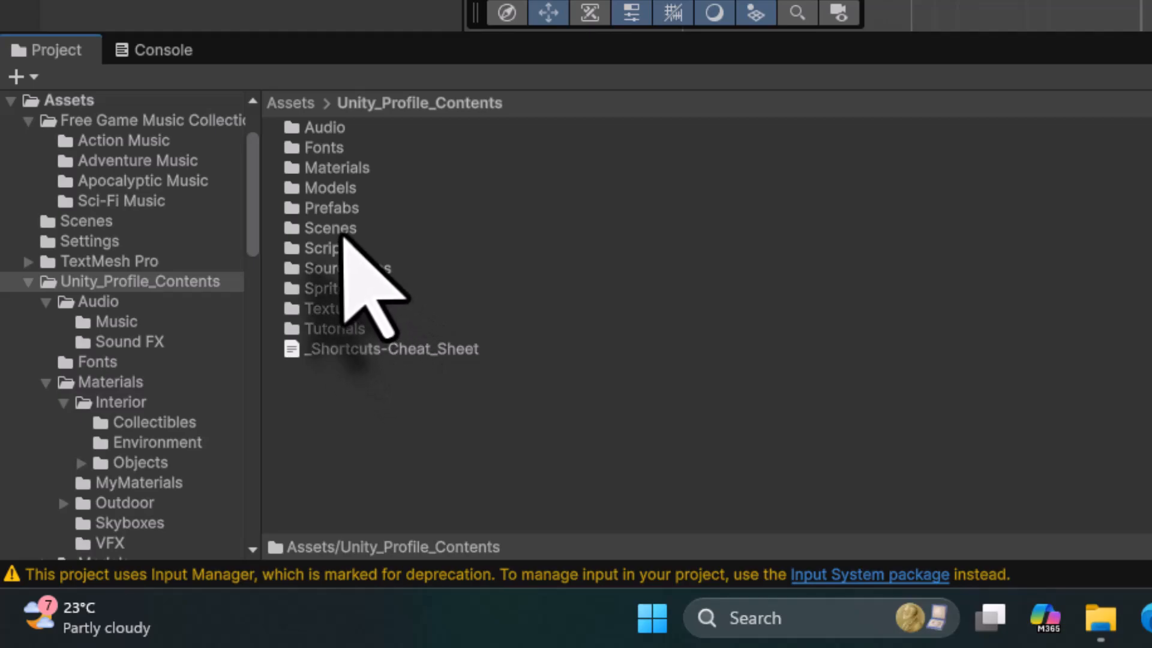
double_click(336, 230)
left_click(414, 150)
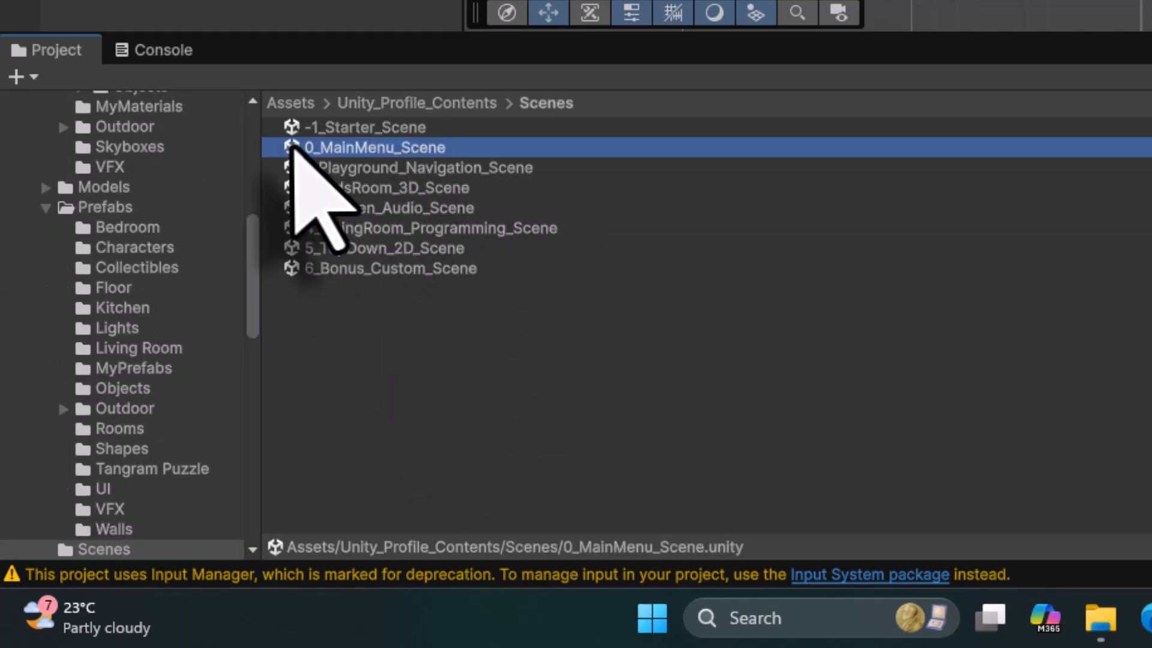
double_click(294, 148)
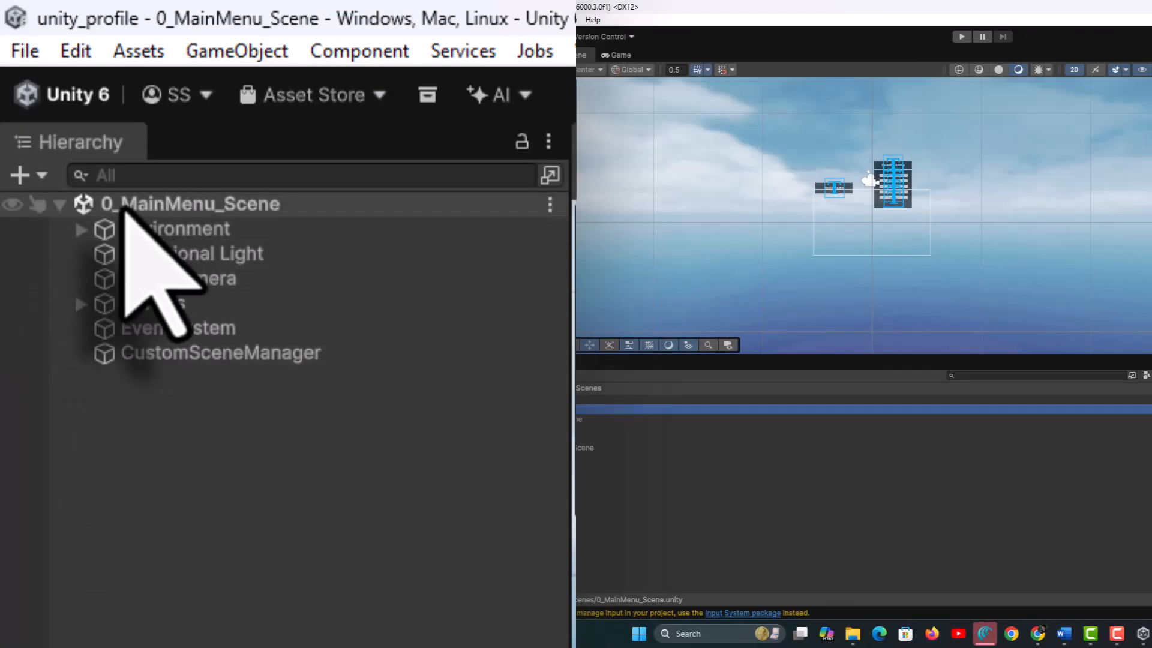
Step: Examine the scene's Environment group with its Cube, the Directional Light, the Main Camera and the Canvas, framing Environment and Canvas
left_click(204, 231)
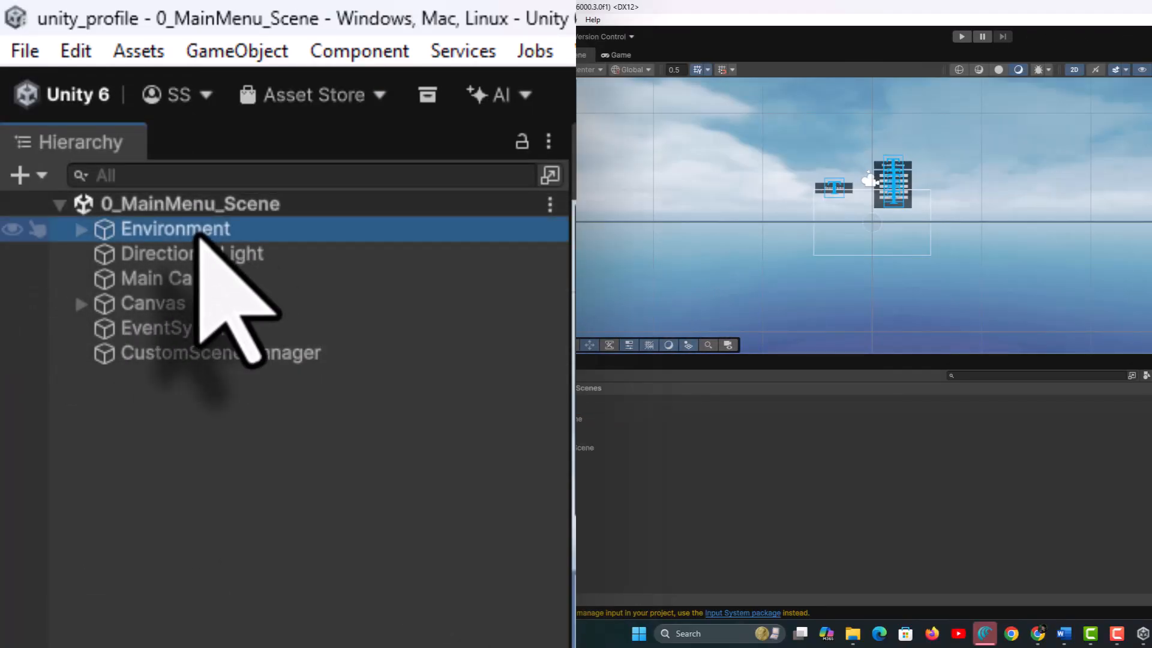
left_click(83, 230)
left_click(153, 255)
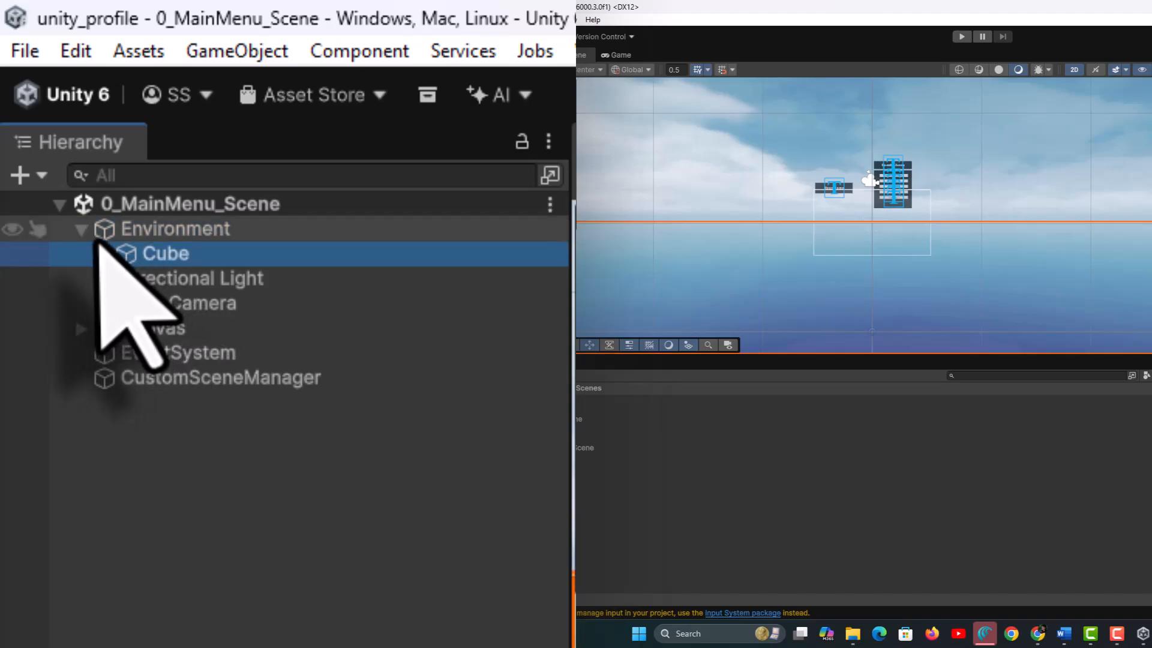
left_click(81, 229)
double_click(165, 233)
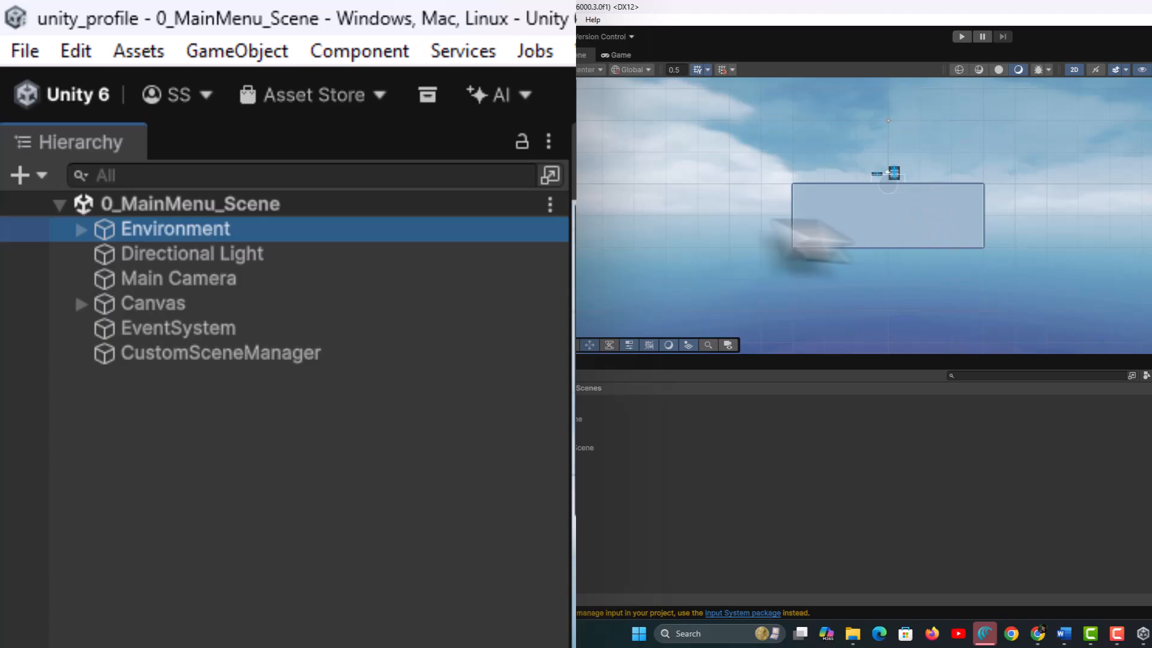
left_click(218, 254)
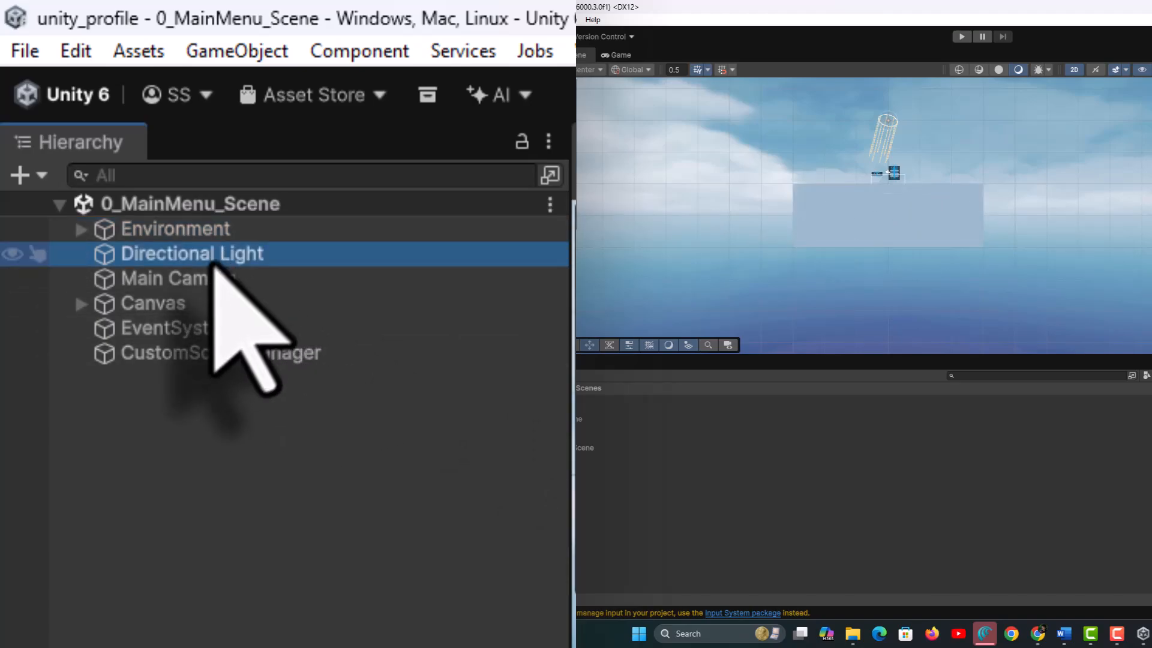
left_click(198, 278)
left_click(183, 303)
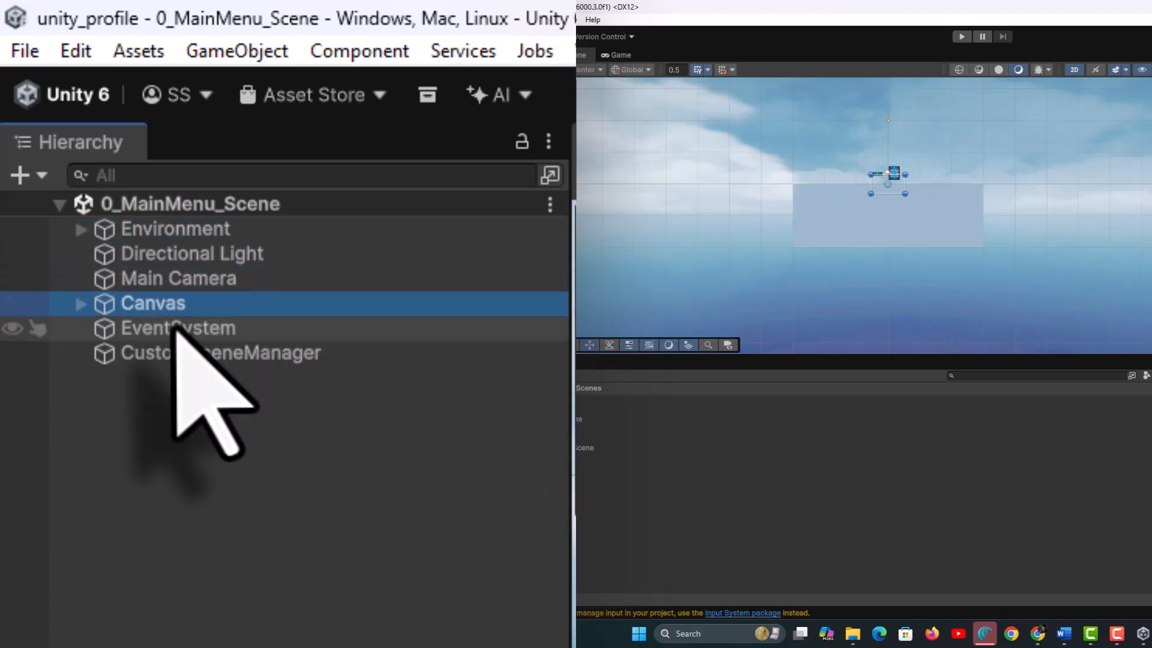
double_click(165, 309)
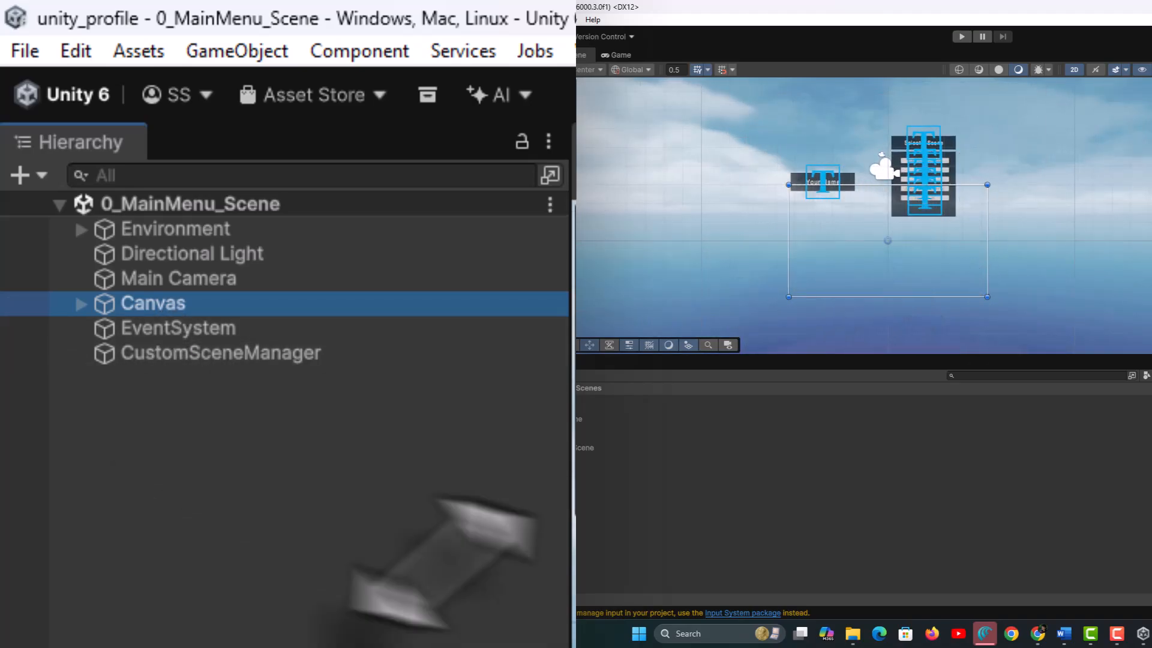
Step: Replace the placeholder text of Name_Text, inside the Canvas's Panel_Name, with the author's full name
left_click(82, 305)
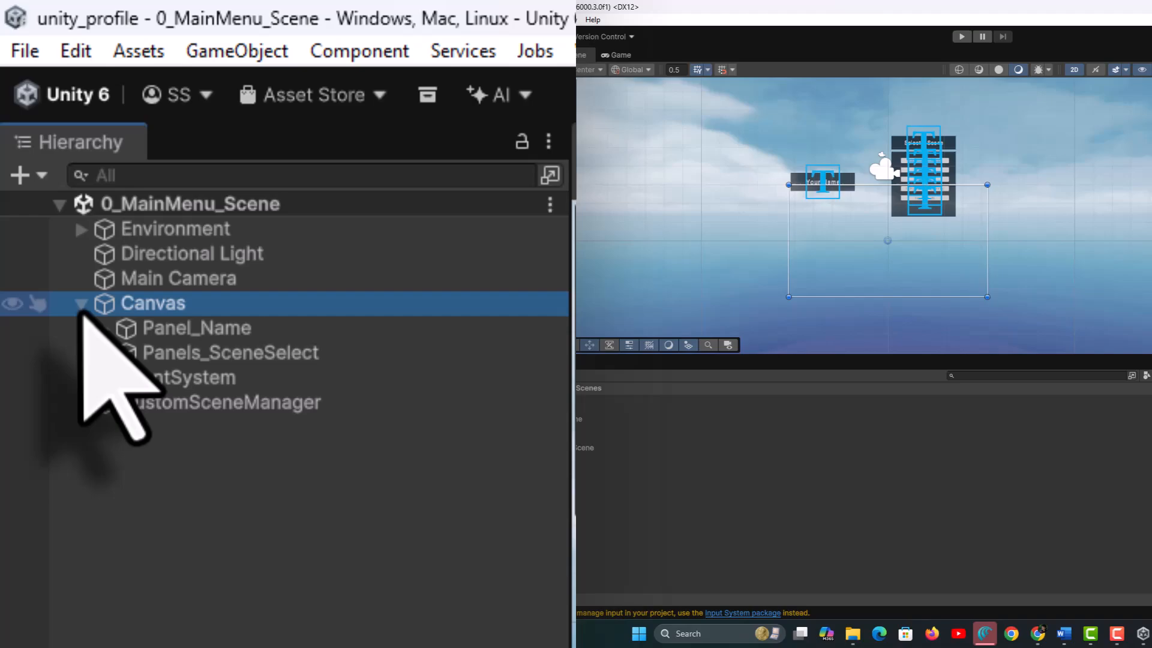
left_click(203, 332)
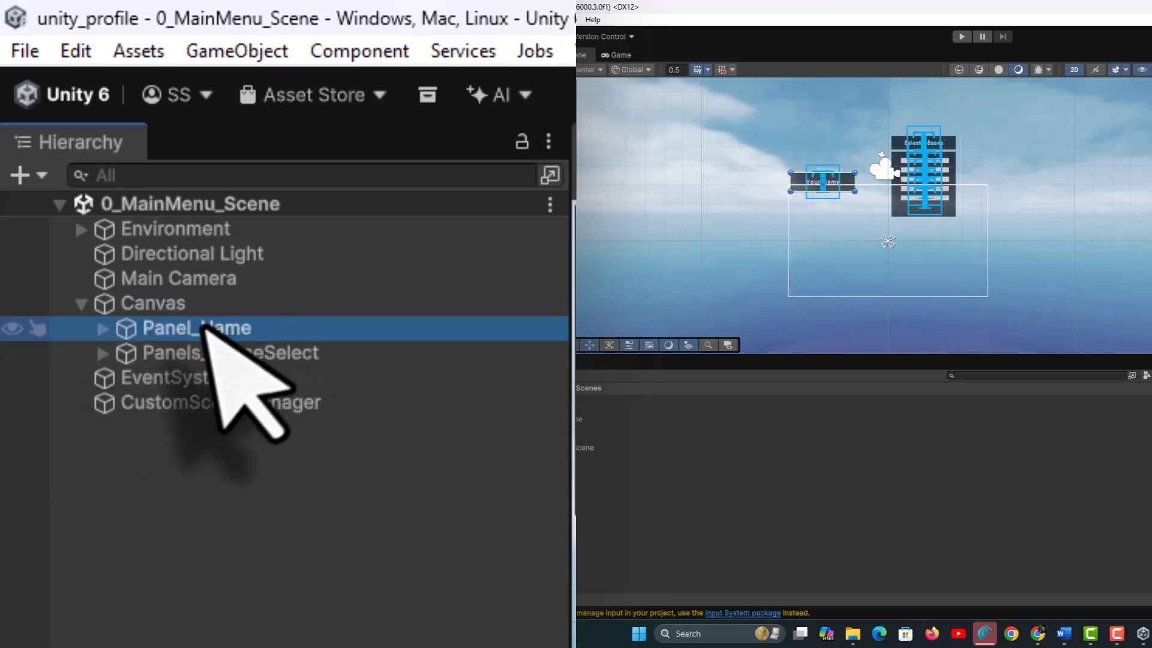
double_click(204, 327)
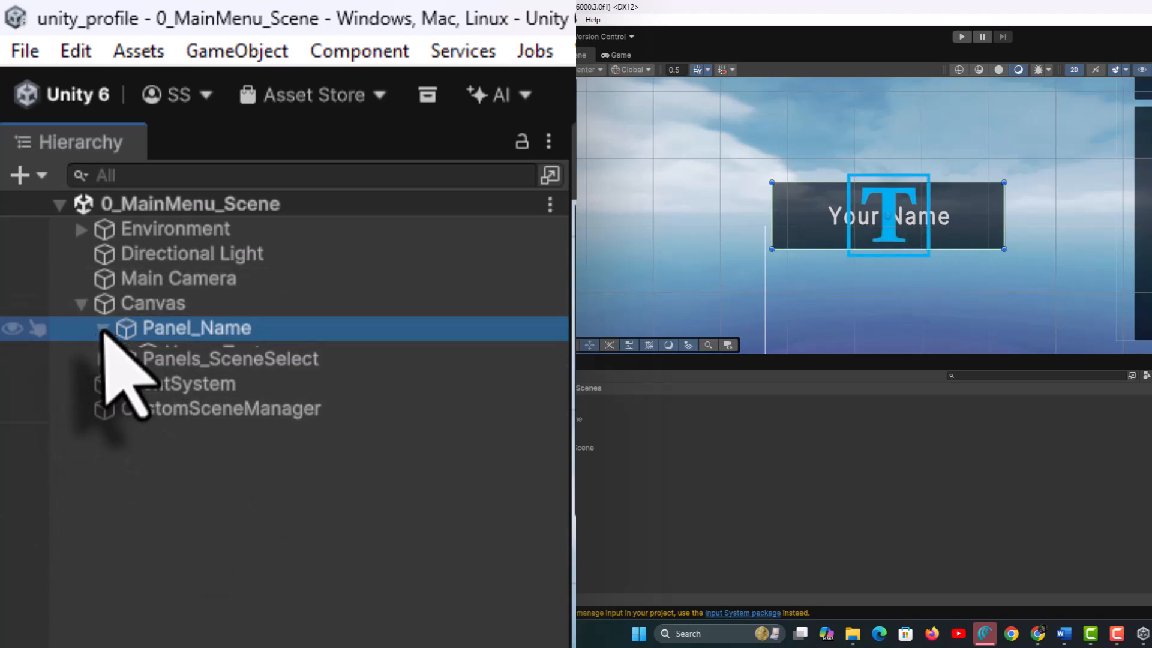
left_click(102, 329)
left_click(190, 354)
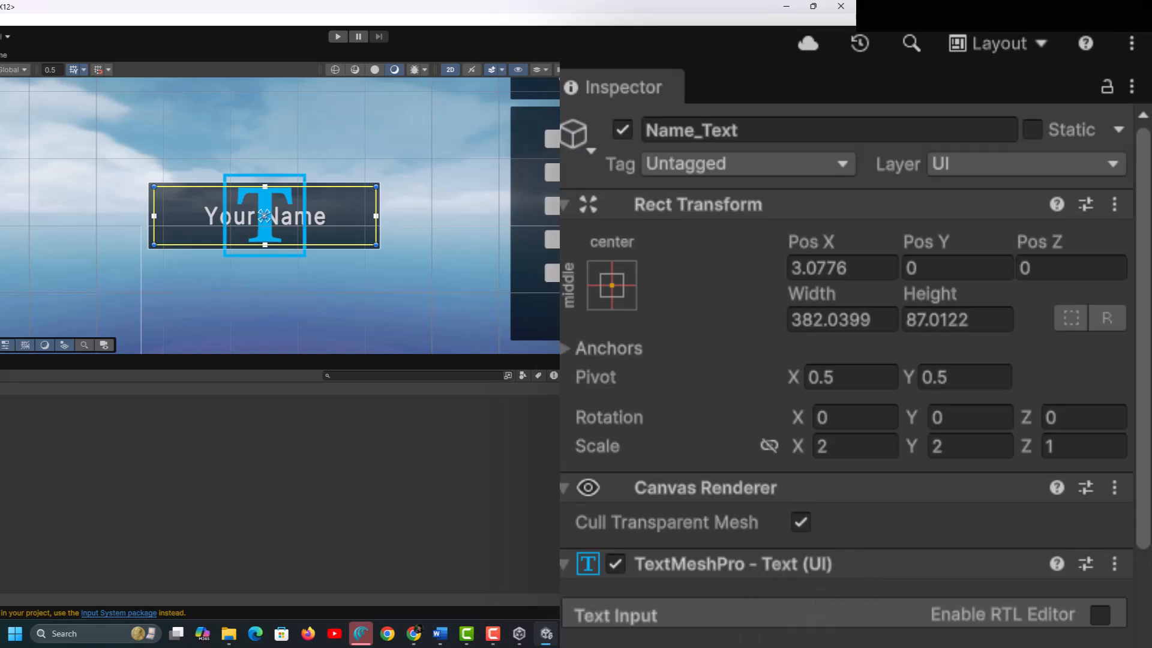
scroll(664, 476, "down", 4)
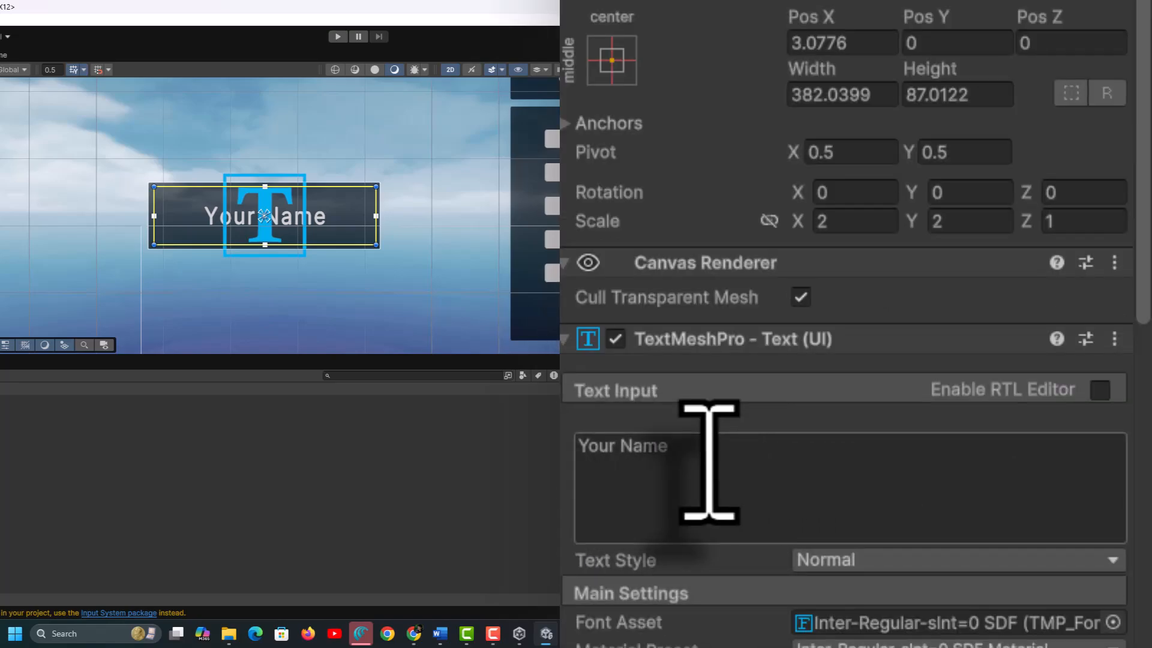
left_click_drag(676, 462, 561, 474)
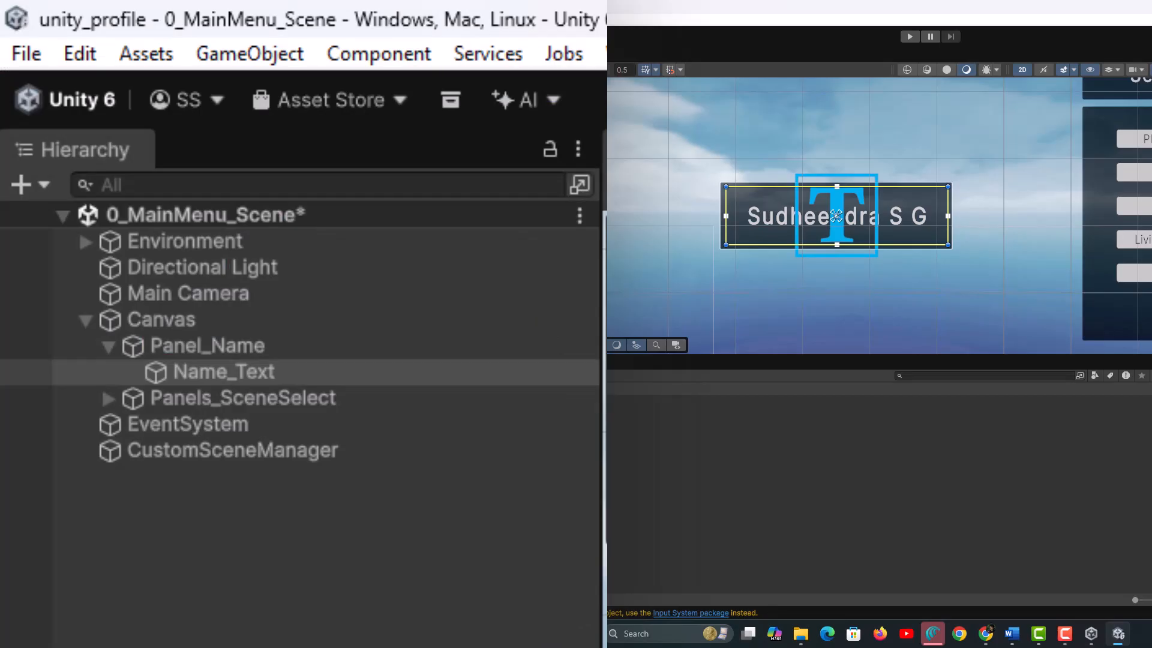
Step: Collapse Panel_Name, frame the Panels_SceneSelect group of the Canvas and expand it to show its child panels
left_click(108, 346)
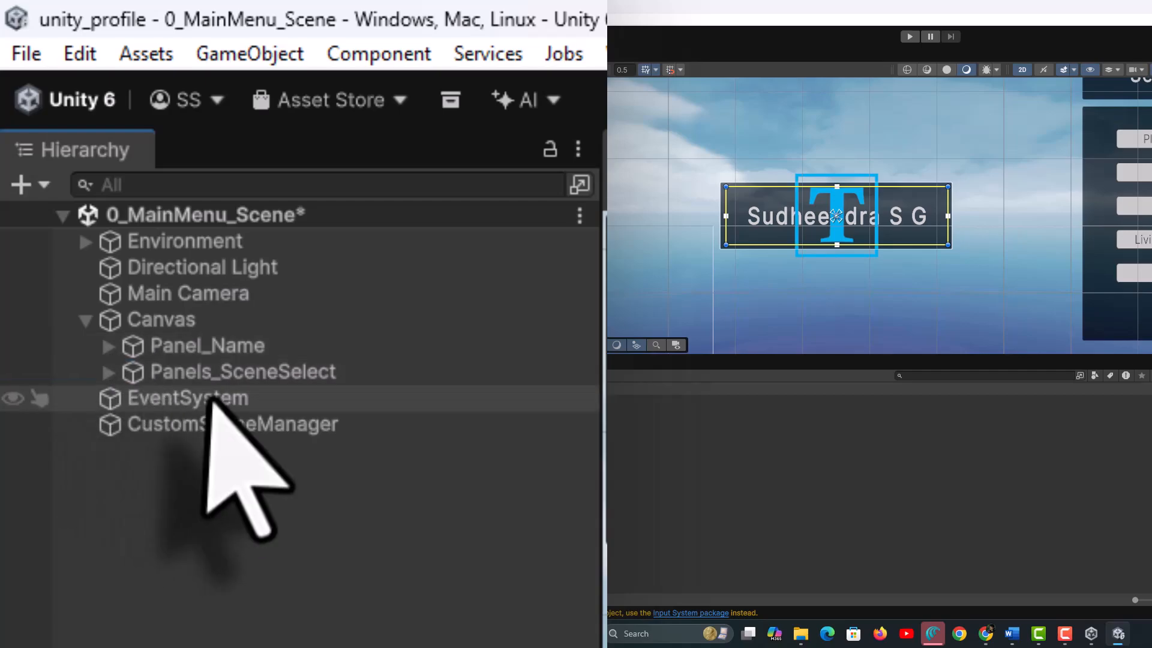
left_click(211, 370)
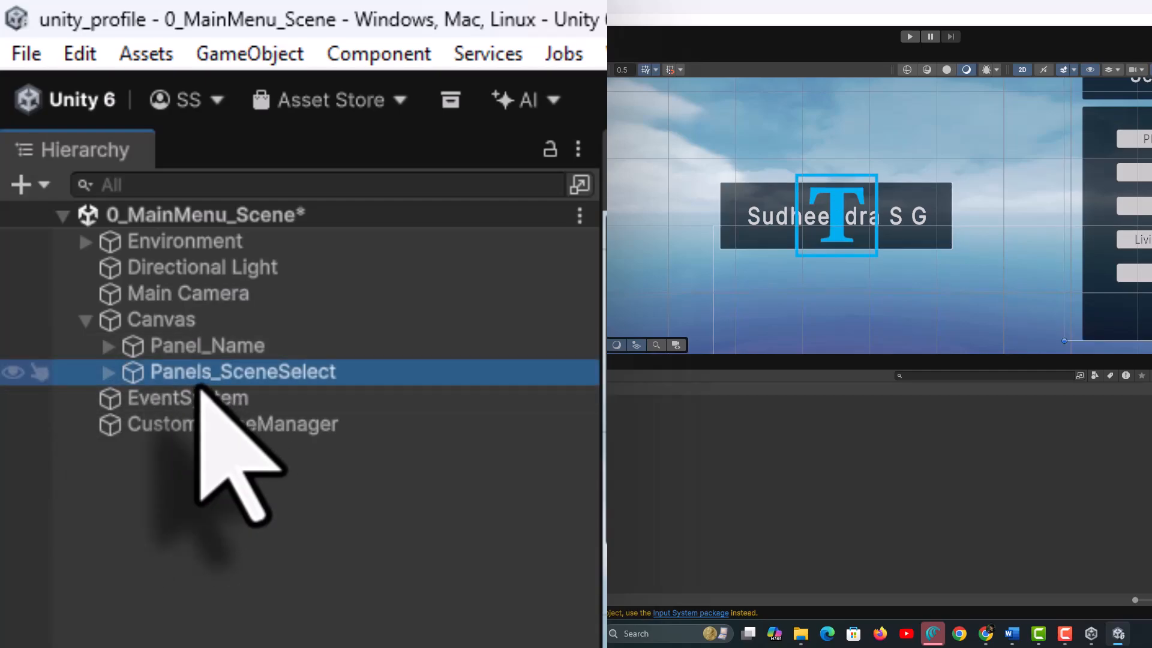
double_click(142, 378)
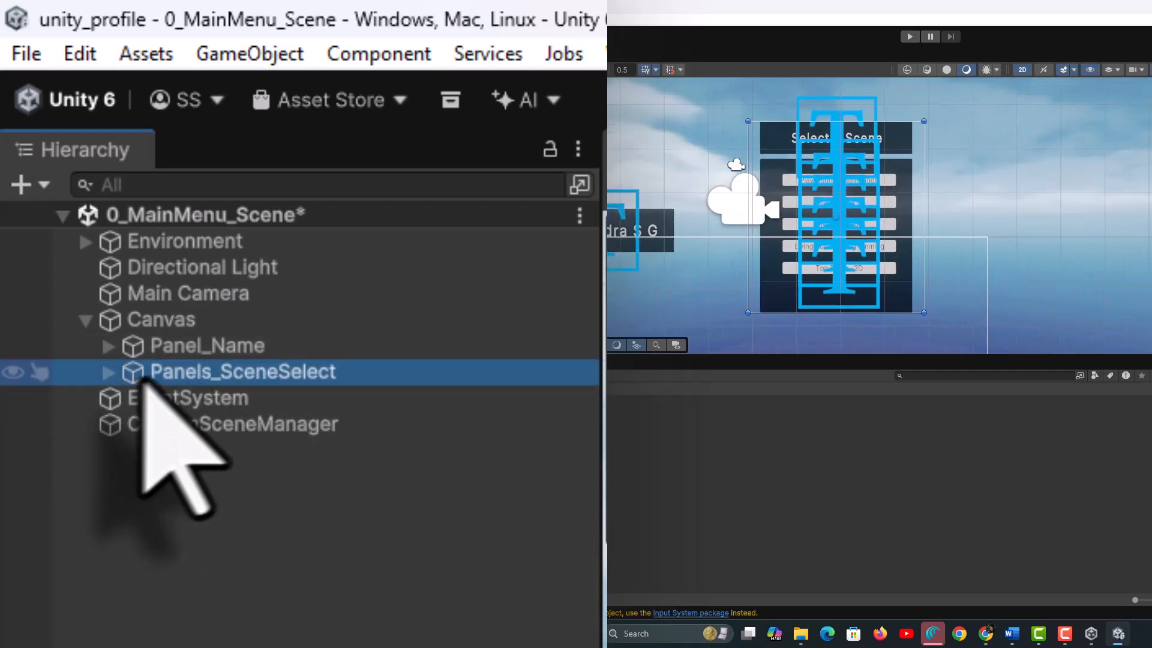
left_click(108, 373)
Step: Replace the header text of Select_your_Scene_Text, inside Panel_Header, with "My Gaming Profile"
left_click(240, 398)
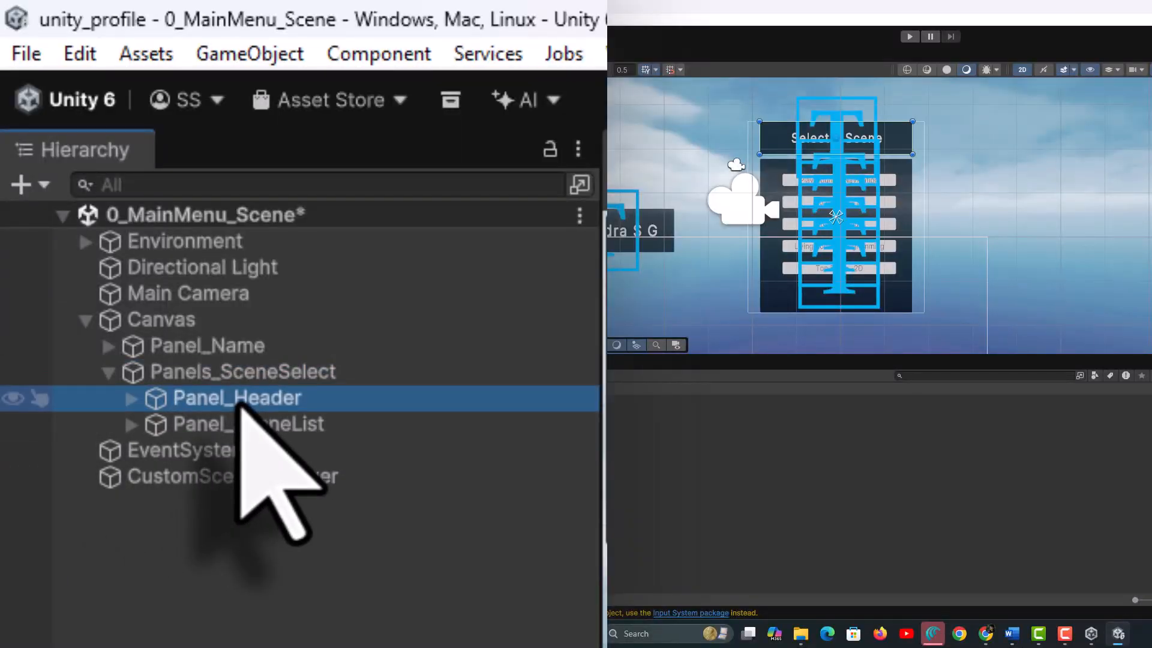
double_click(240, 399)
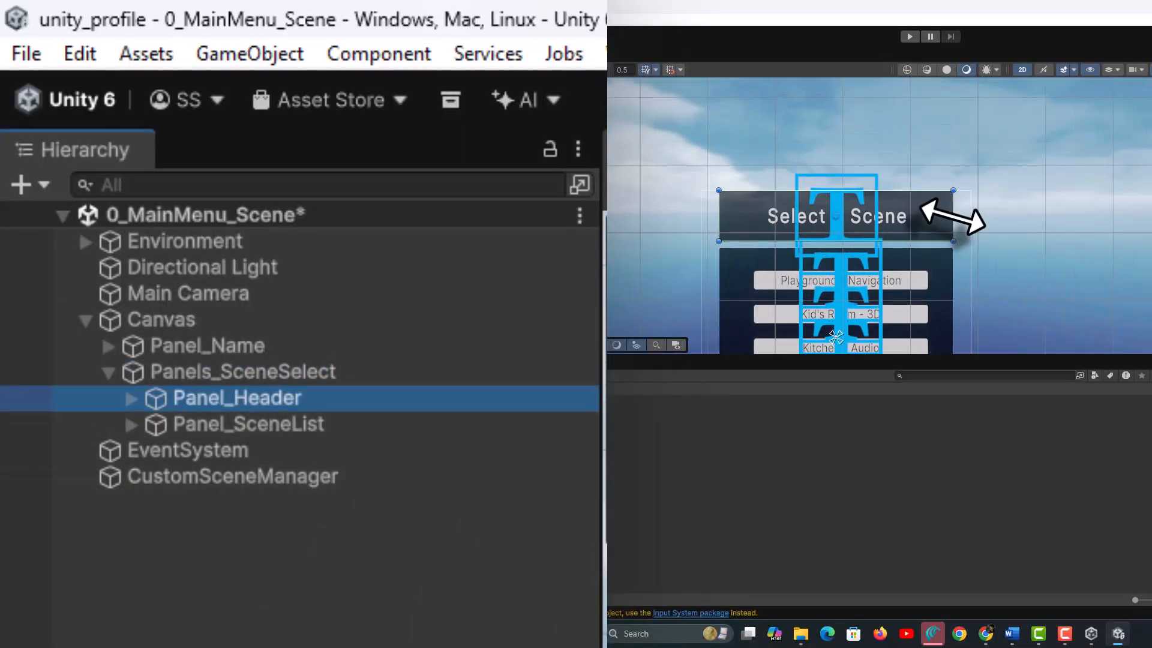
left_click(130, 399)
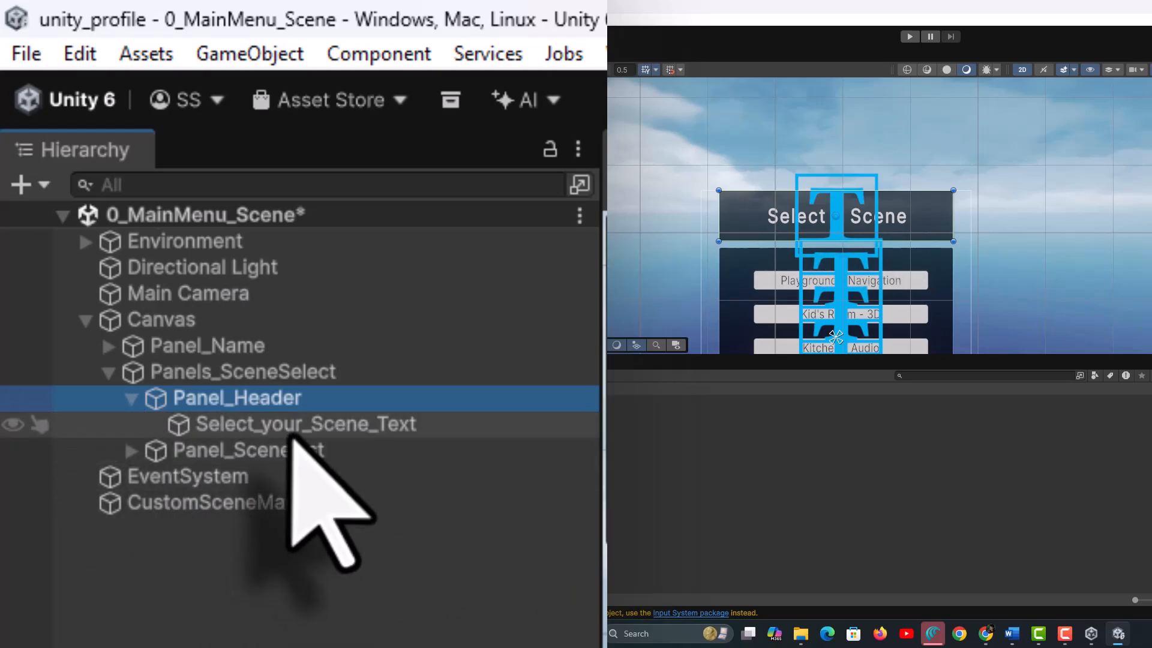
left_click(255, 425)
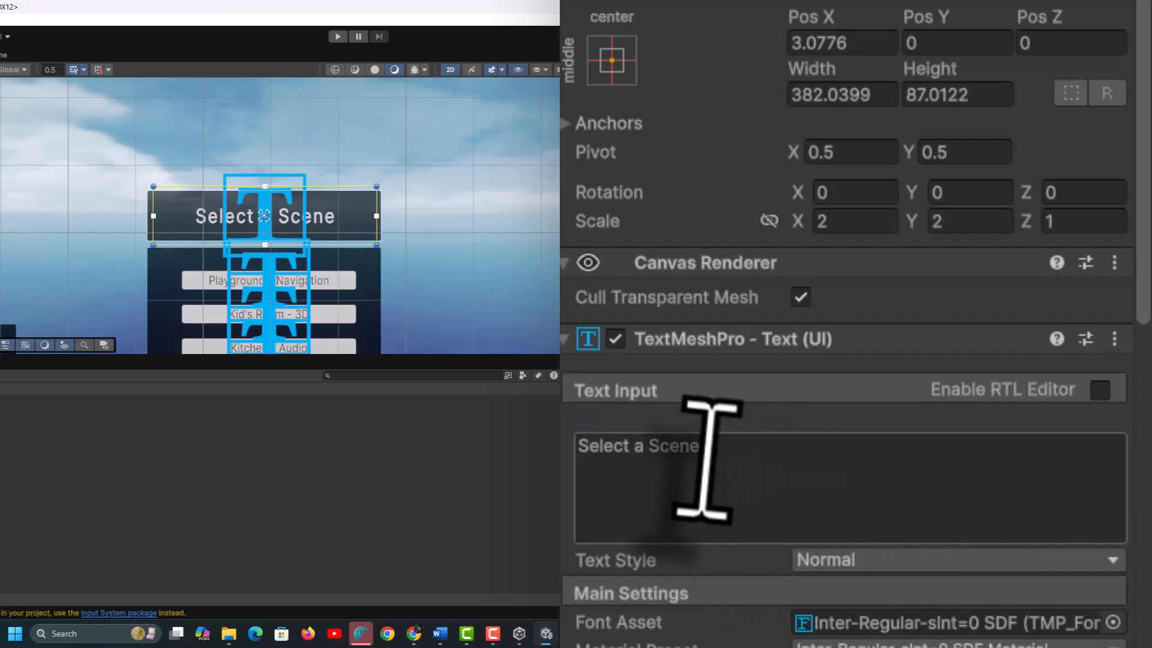
left_click(708, 462)
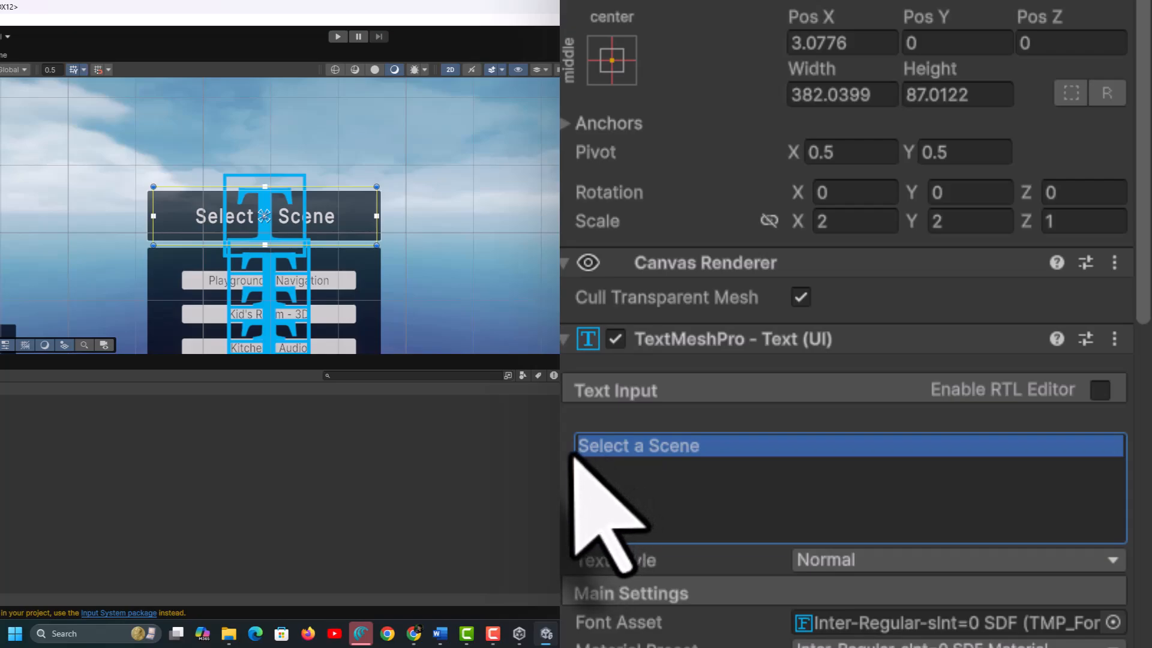
left_click(702, 447)
left_click_drag(700, 447, 579, 445)
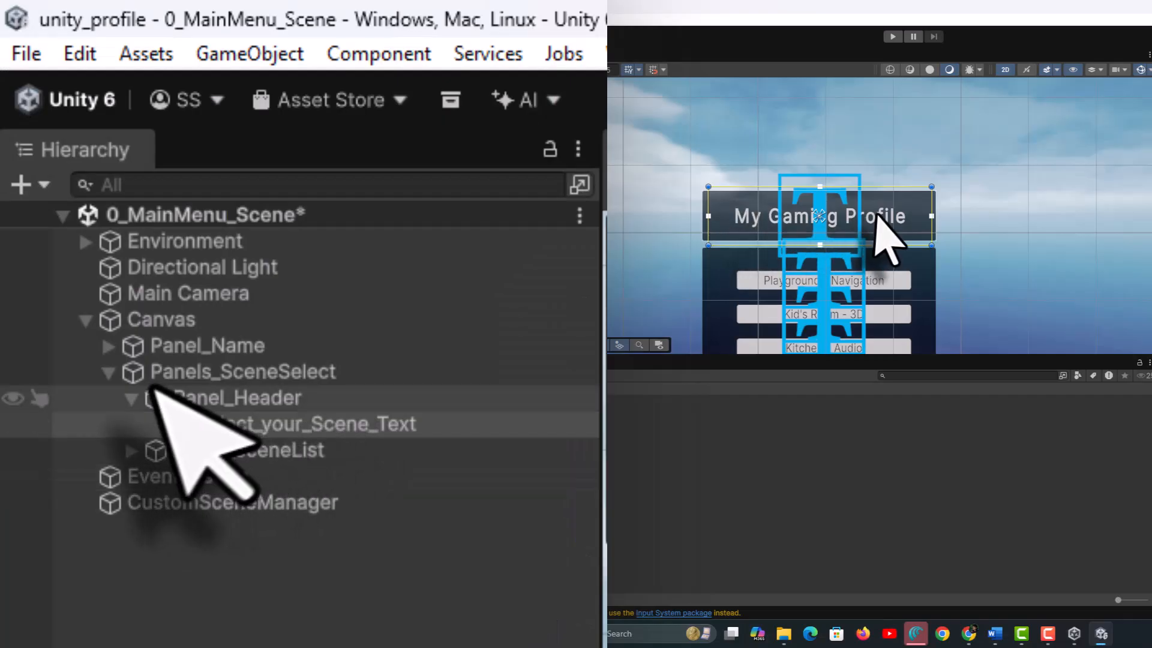
Step: Collapse Panel_Header and examine the scene buttons listed under Panel_SceneList
left_click(131, 398)
left_click(243, 426)
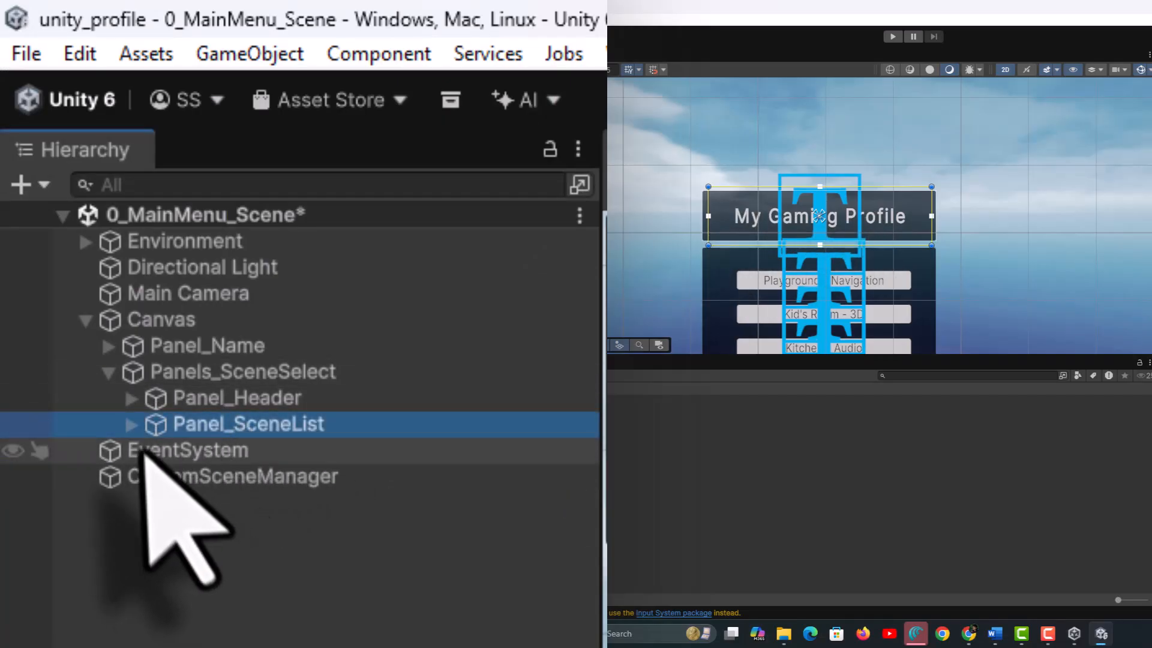
left_click(132, 424)
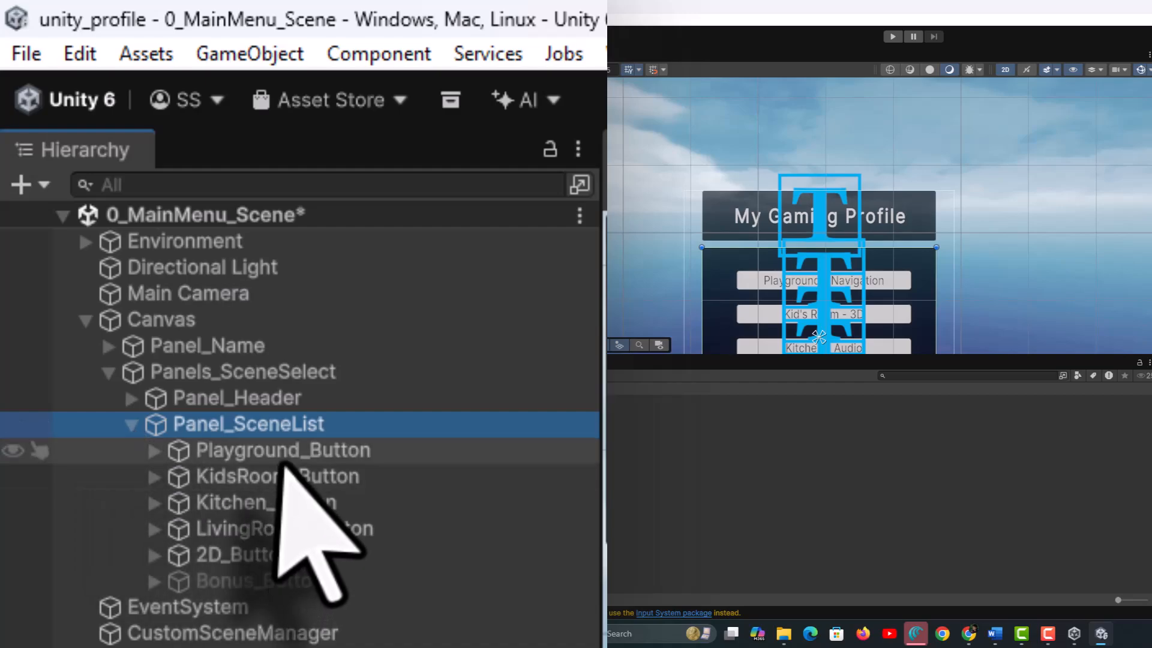
key("F2")
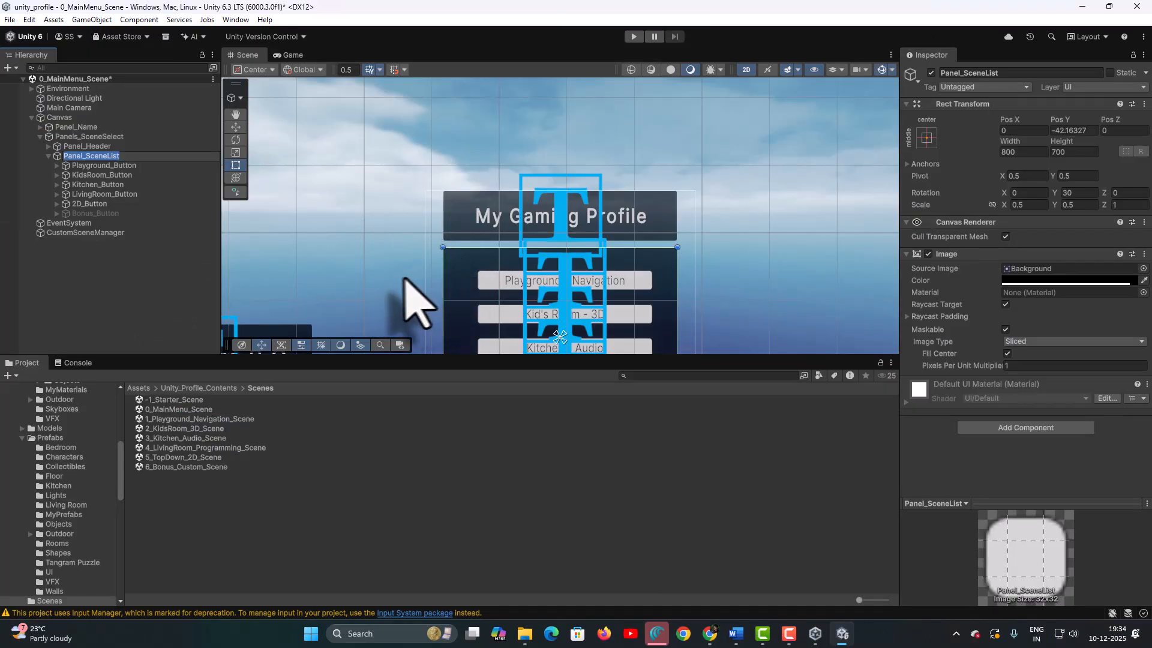
middle_click_drag(410, 287, 399, 141)
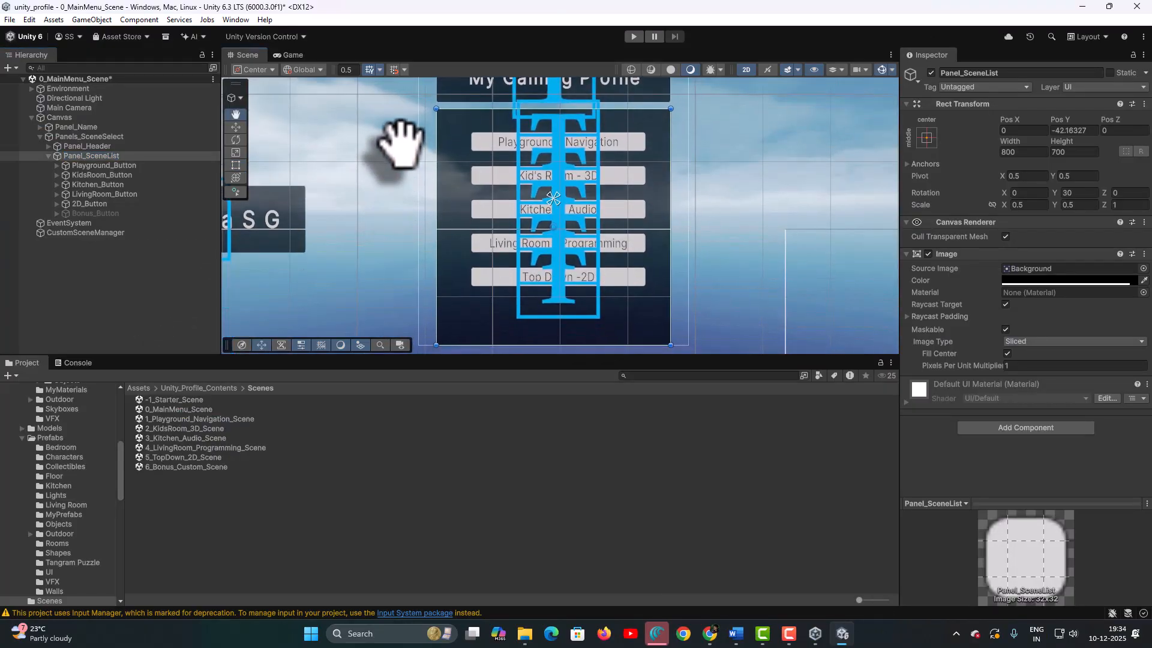
Step: Rename the Playground_Button object in Panel_SceneList as 01_2D_game
left_click(100, 167)
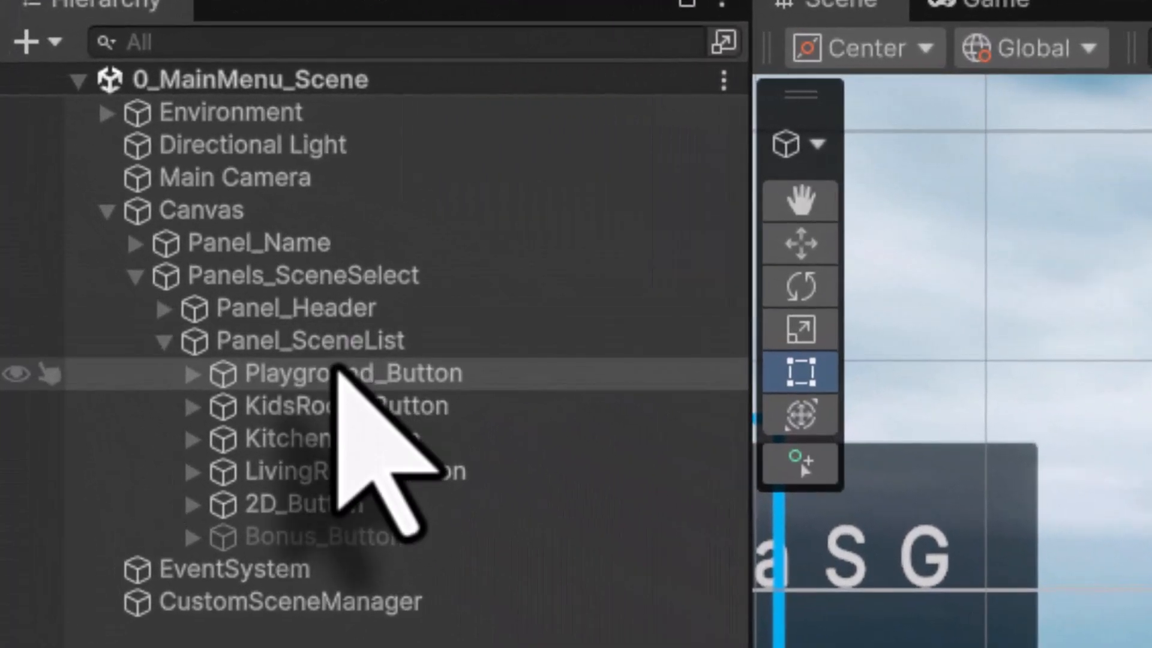
left_click(72, 163)
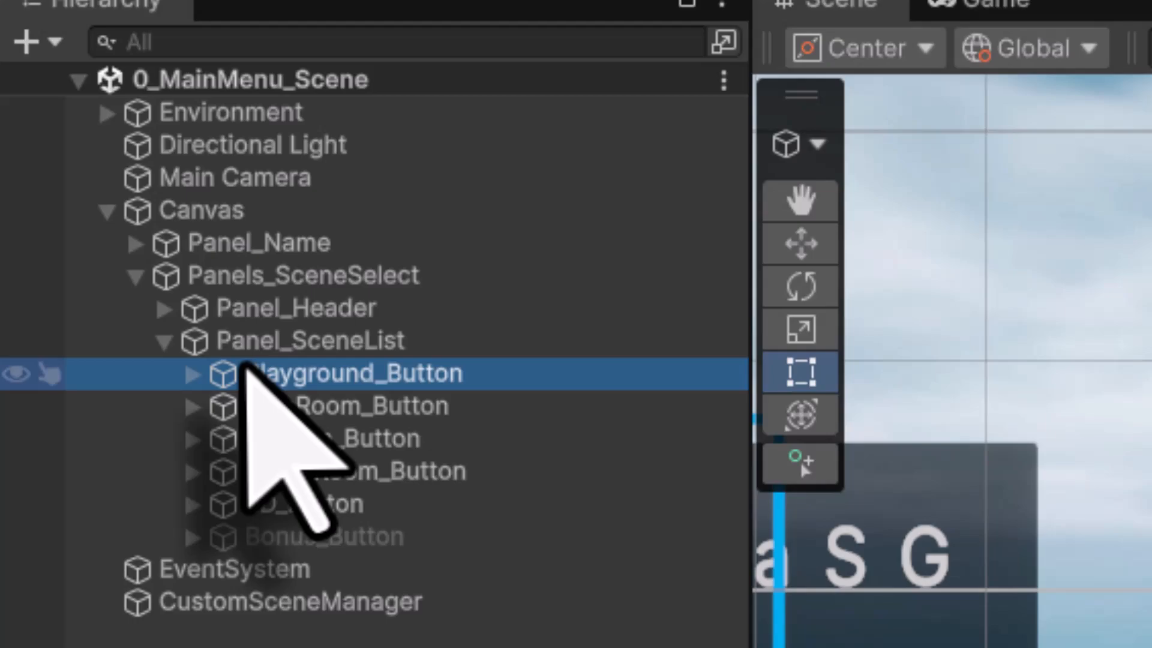
left_click(322, 373)
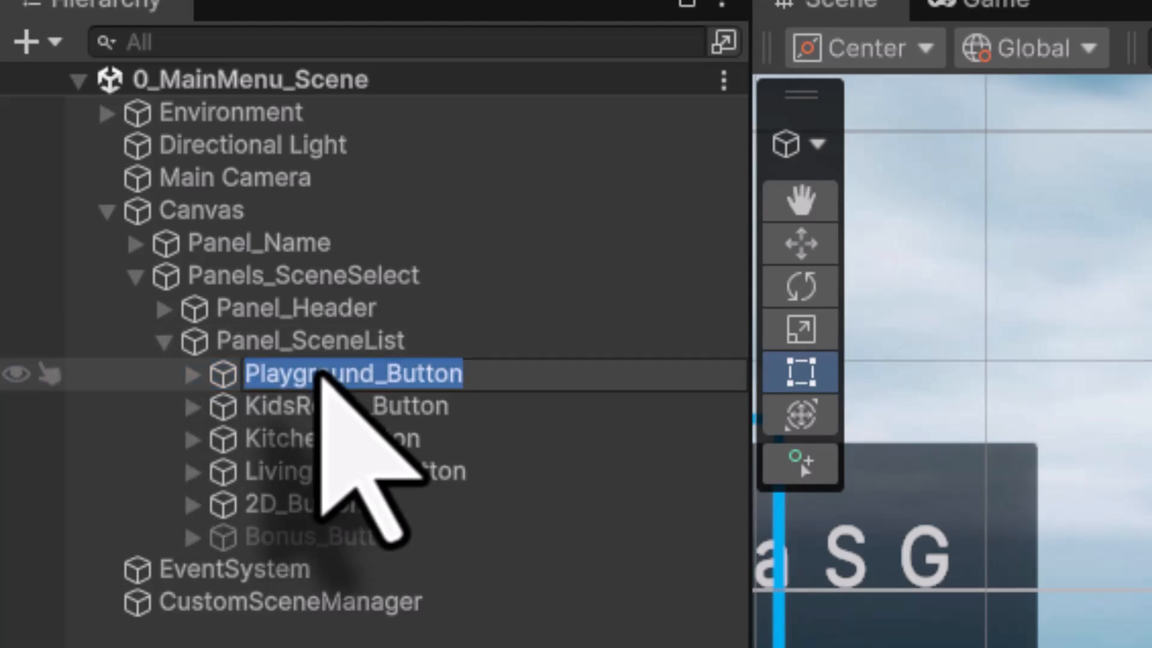
type("01_2D")
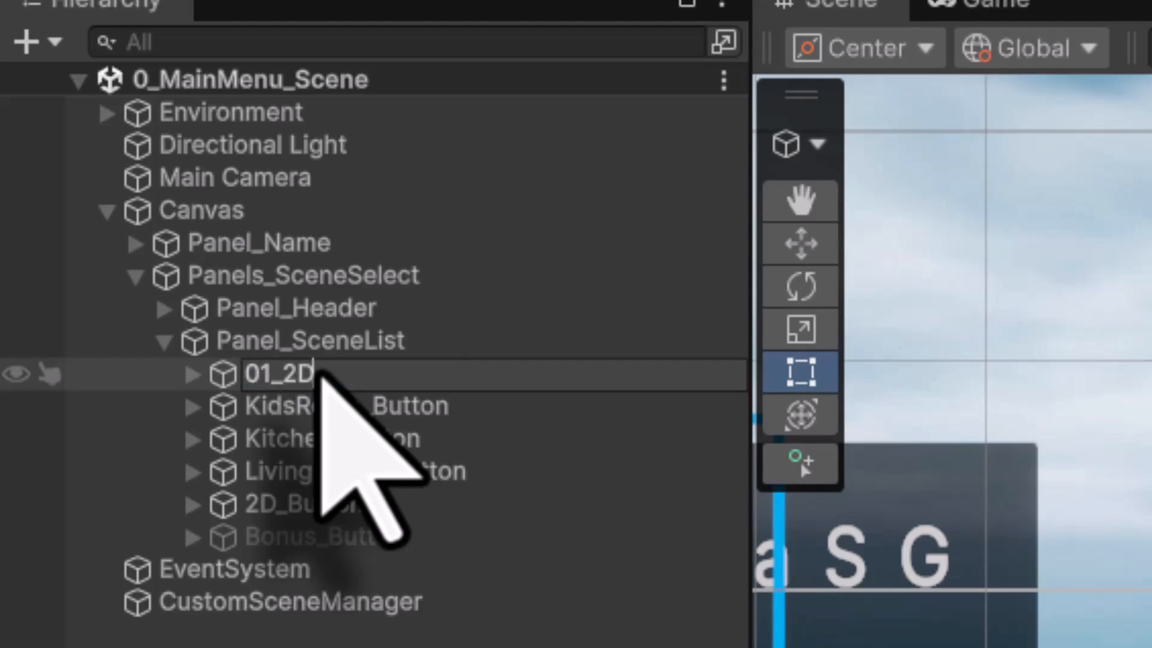
type("_game")
key("Return")
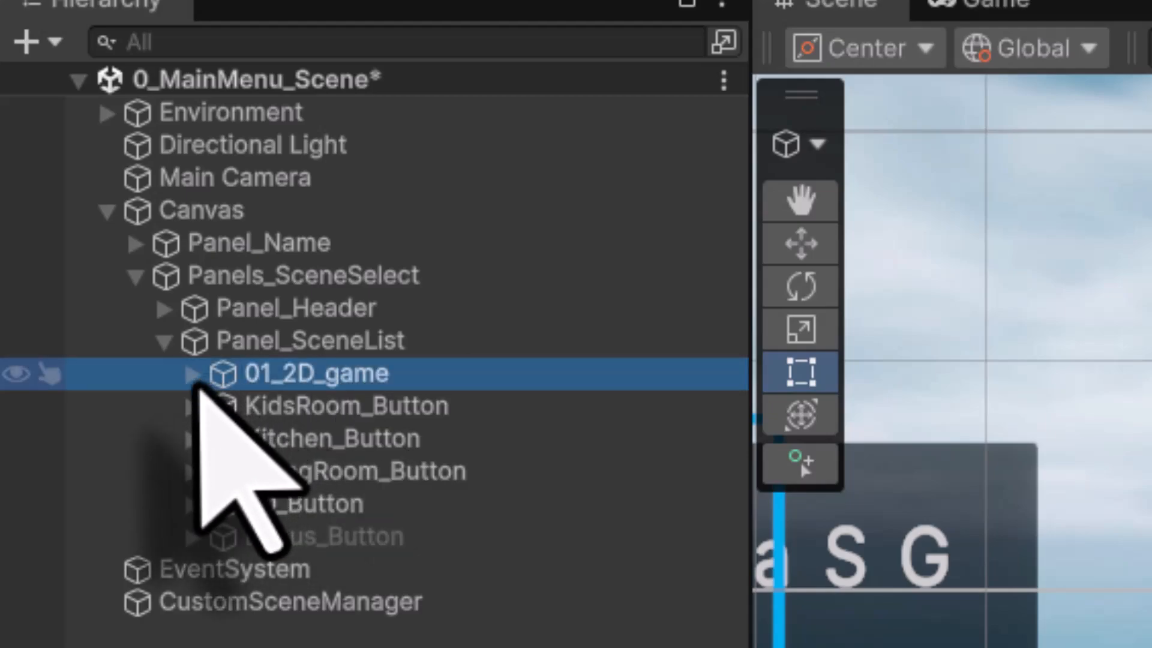
Step: Set the label text of the 01_2D_game button to "2D Living Room game"
key("Right")
left_click(295, 406)
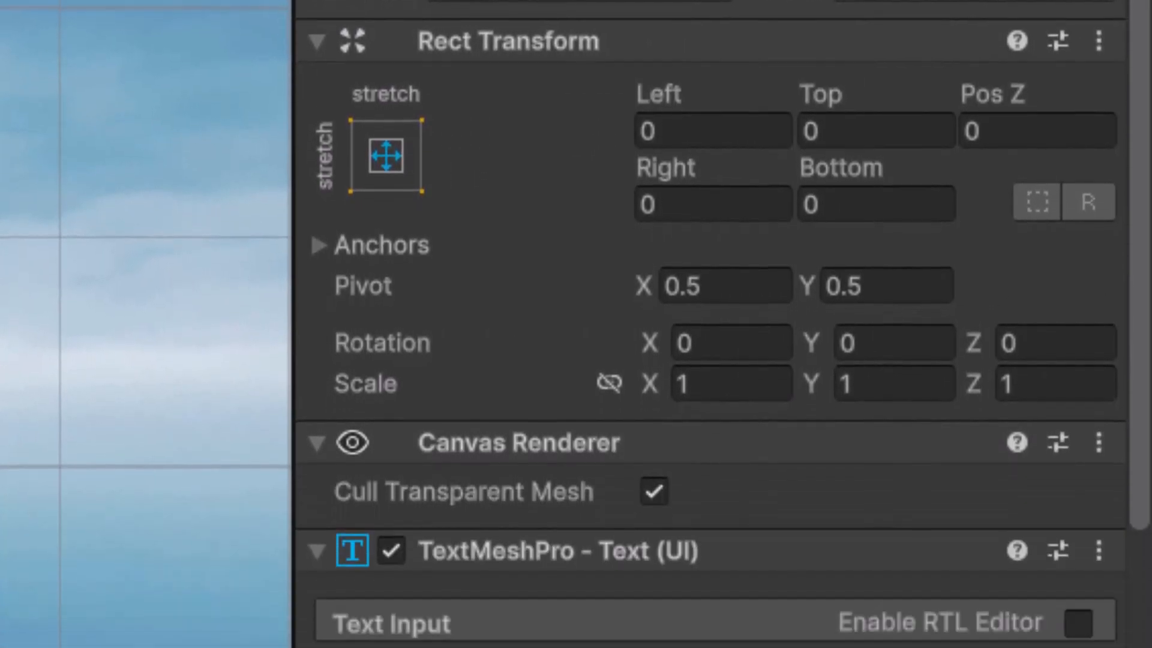
left_click(837, 553)
type("2D Living Room game")
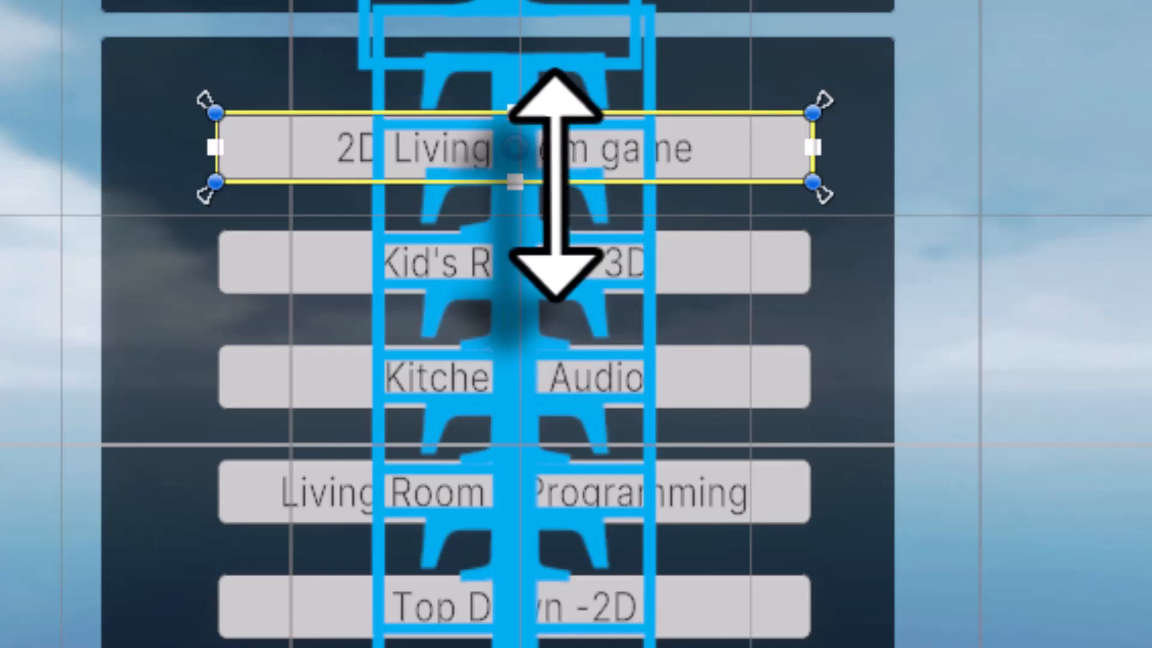
Step: Rename the 5_TopDown_2D_Scene asset in Unity_Profile_Contents/Scenes as 01_2D_Game
left_click(498, 436)
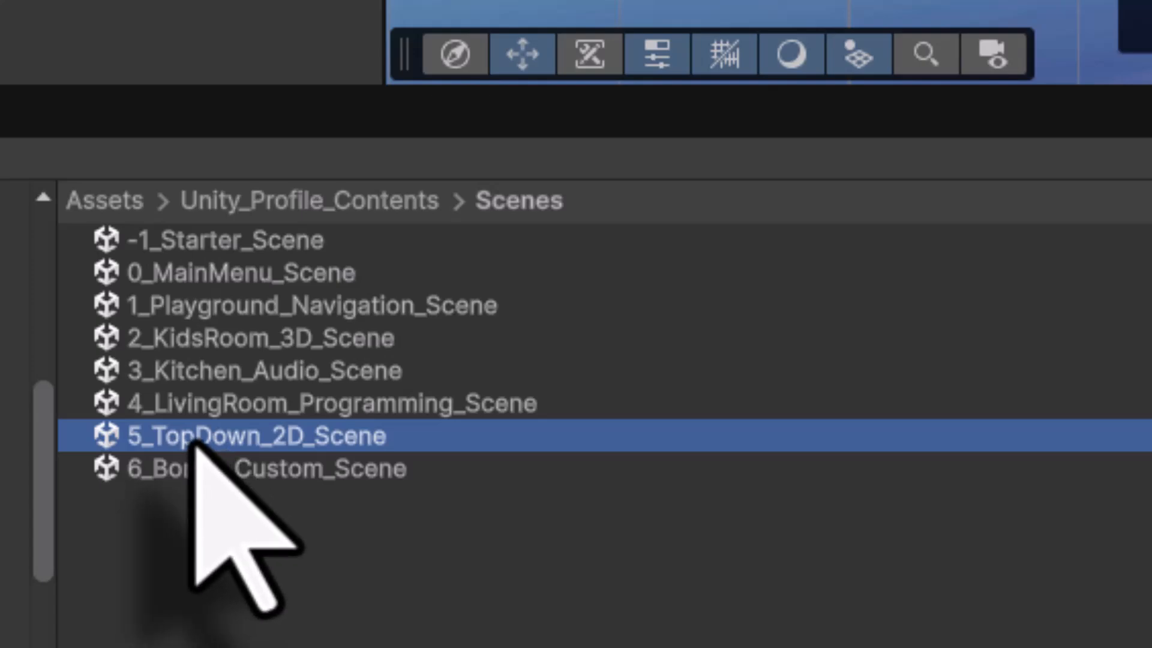
left_click(193, 441)
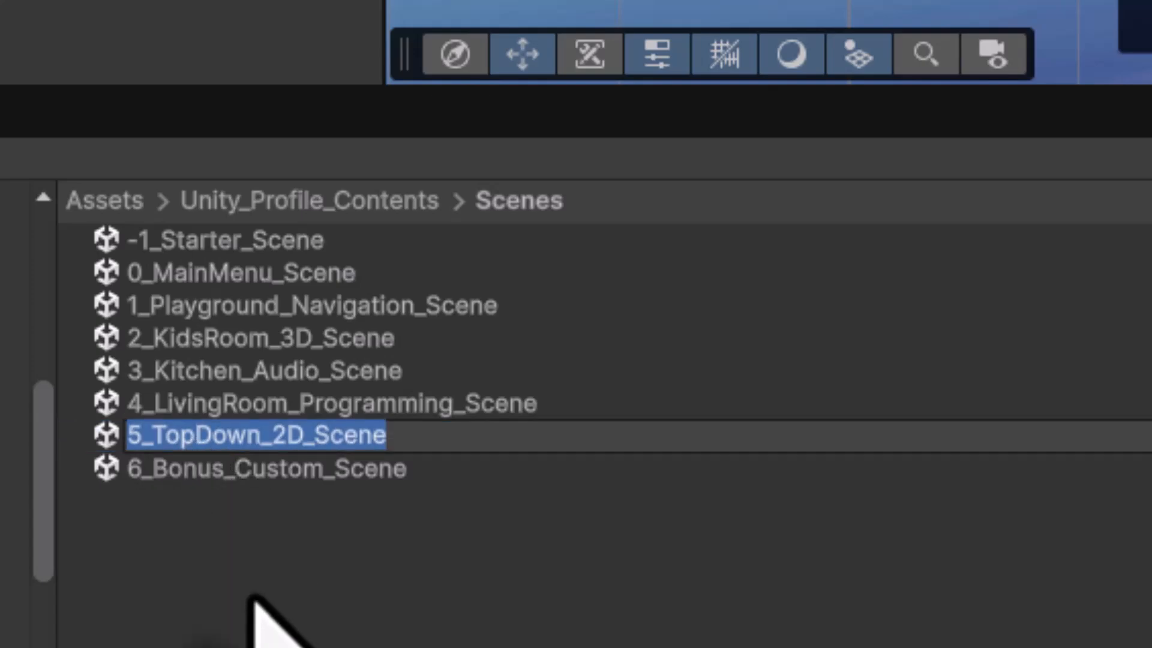
type("01_2D_")
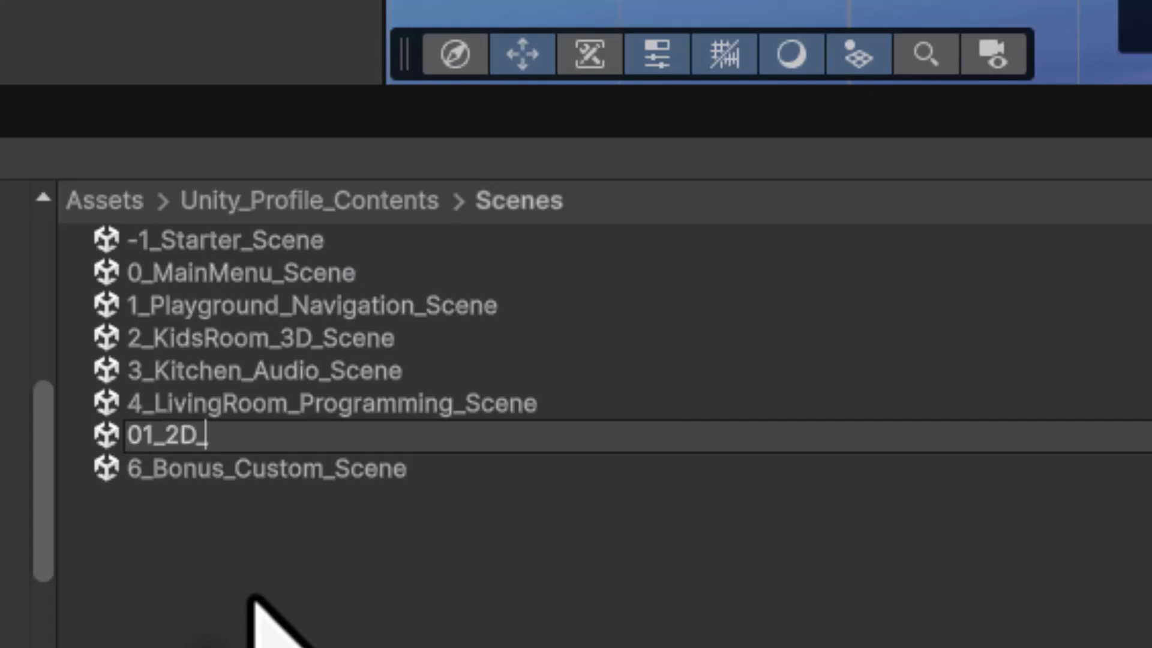
type("Game")
key("Return")
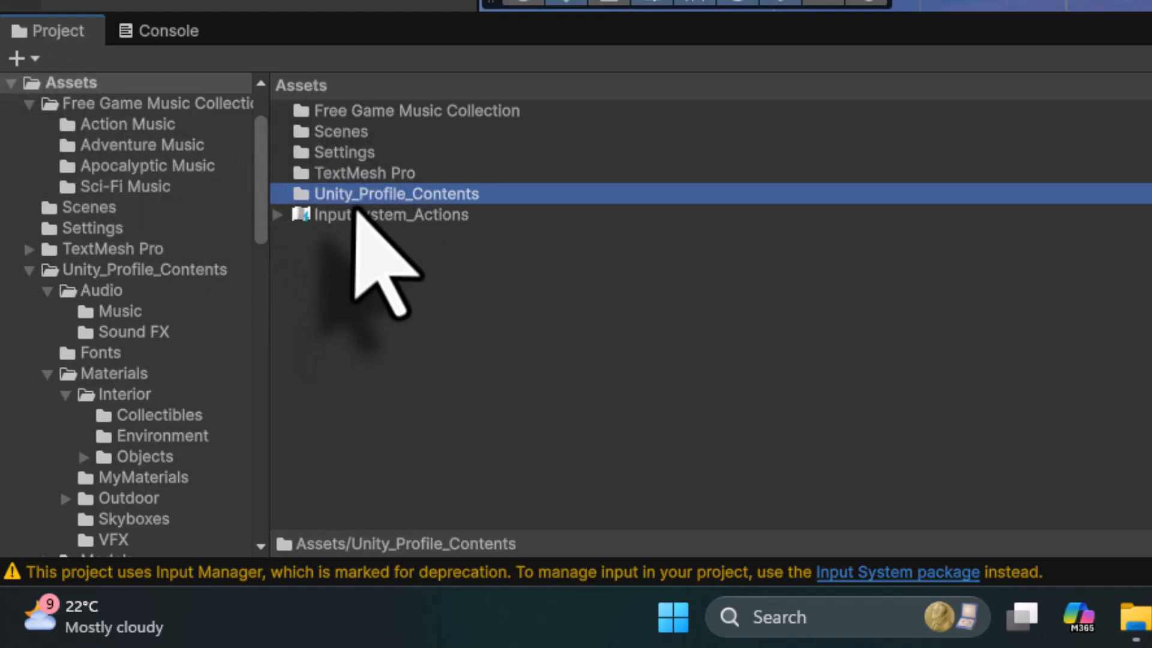
Step: Open the LoadSceneByIndex script from Unity_Profile_Contents/Source Files/Scripts and examine its LoadScene method with the sceneIndex parameter
double_click(357, 195)
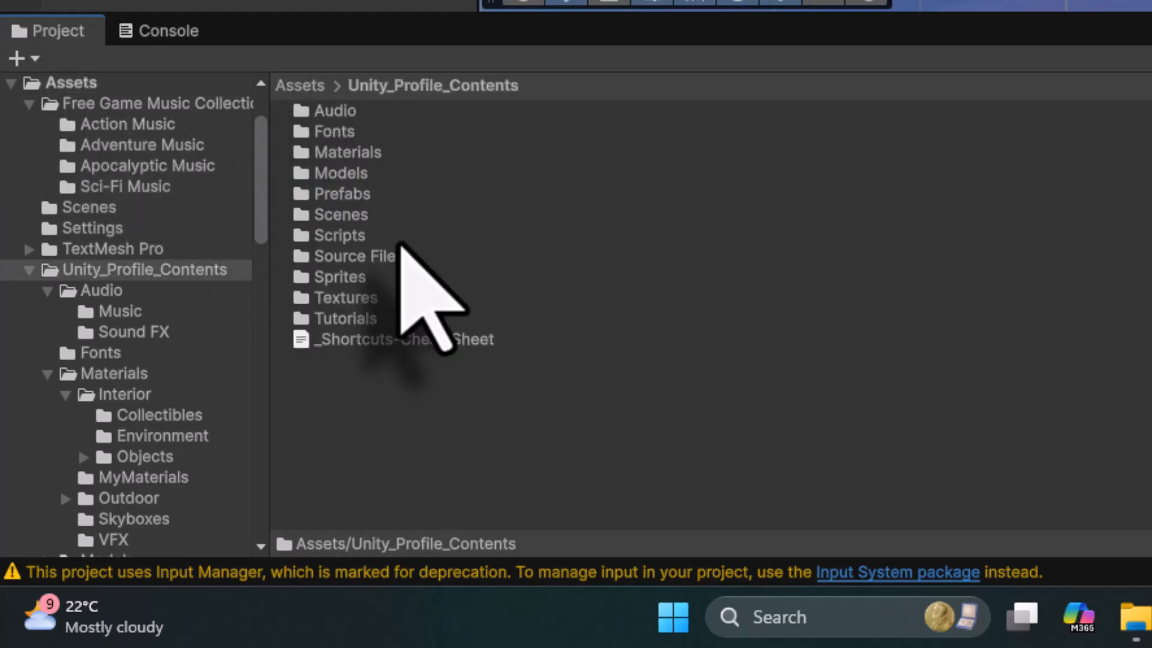
left_click(387, 253)
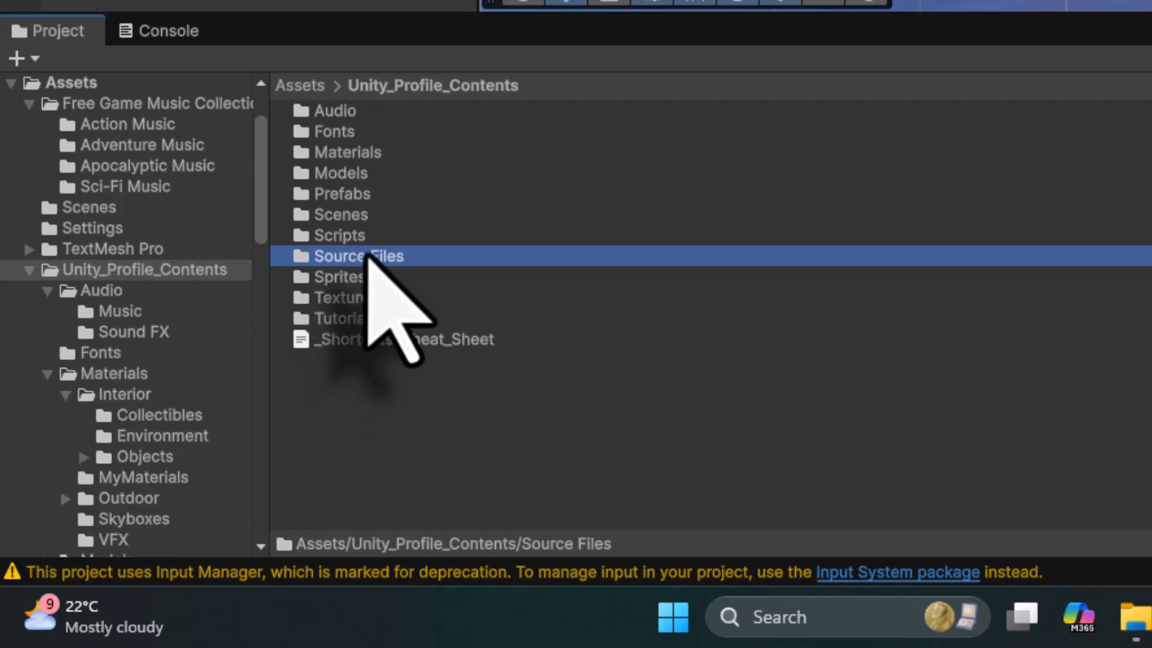
double_click(303, 257)
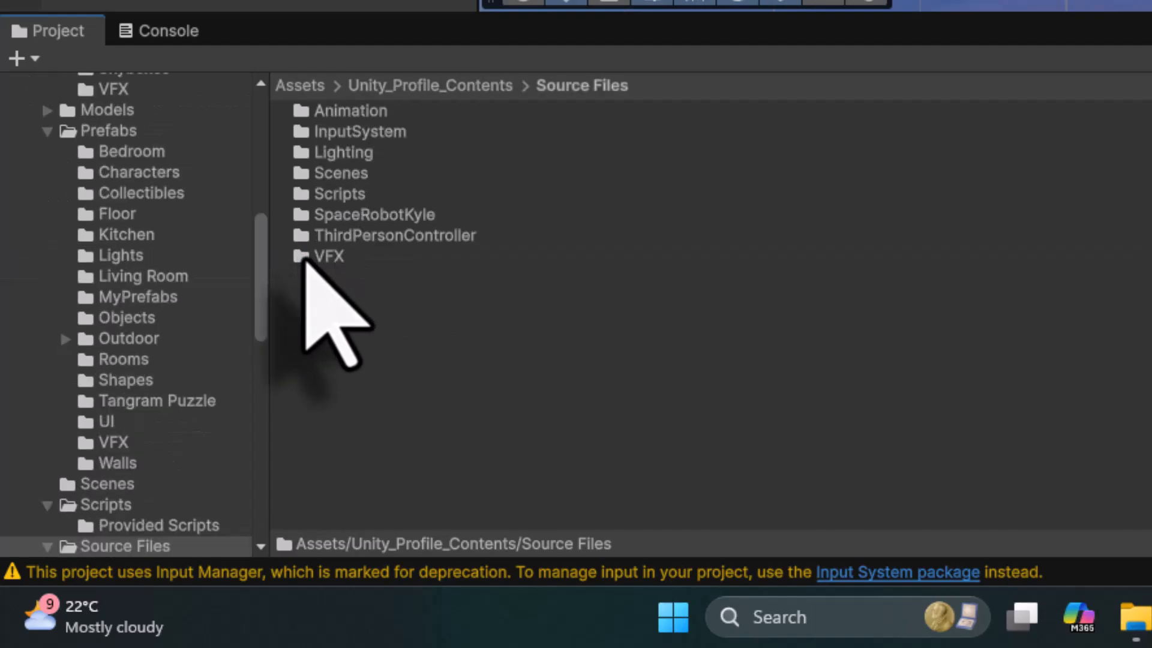
double_click(332, 193)
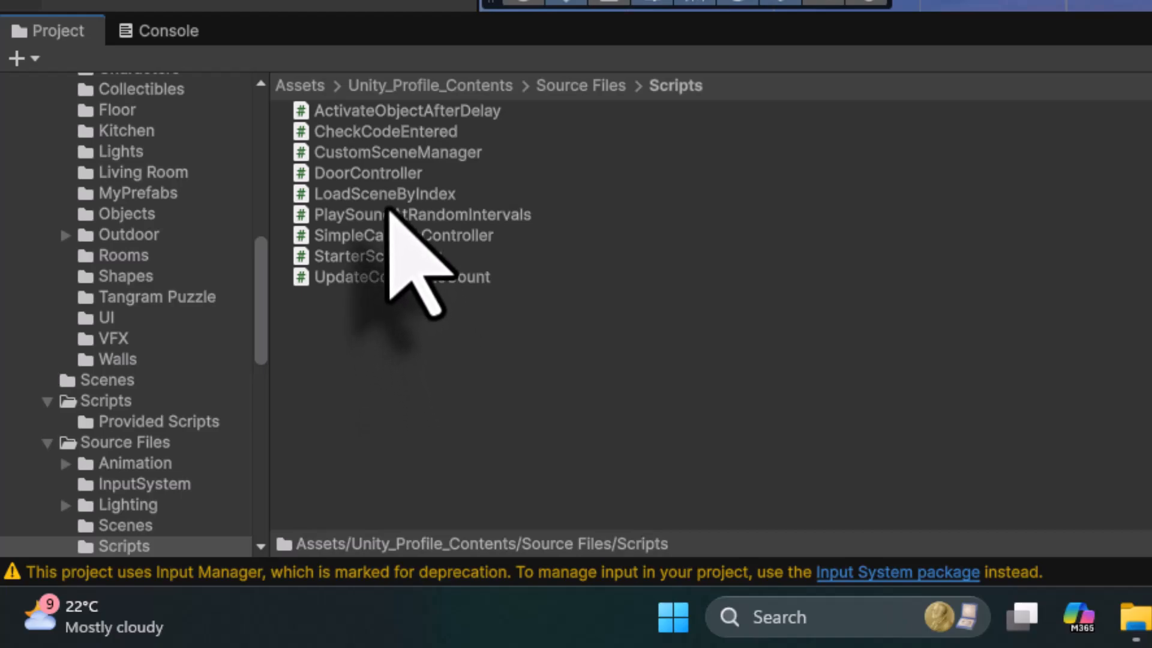
left_click(386, 194)
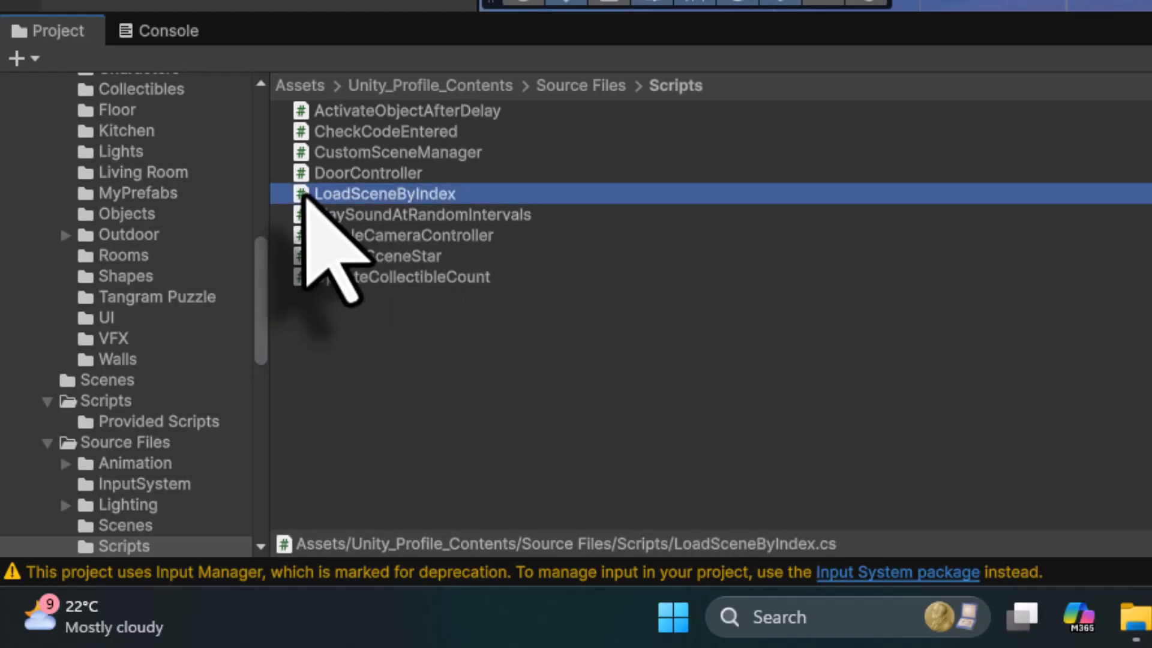
double_click(306, 195)
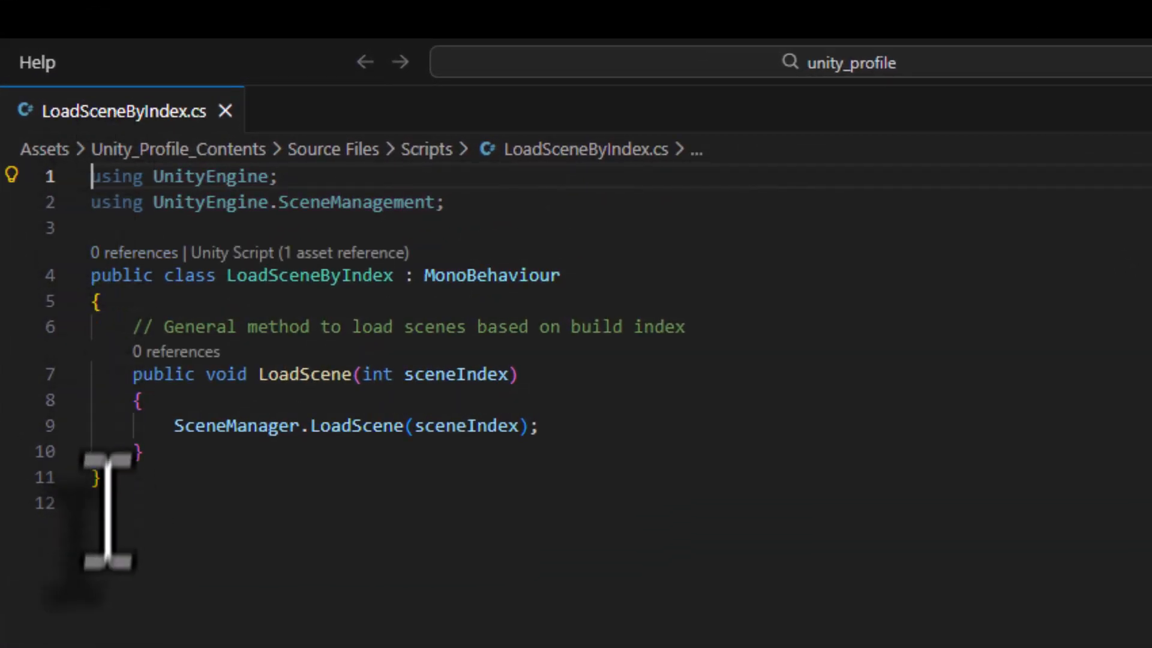
left_click(342, 507)
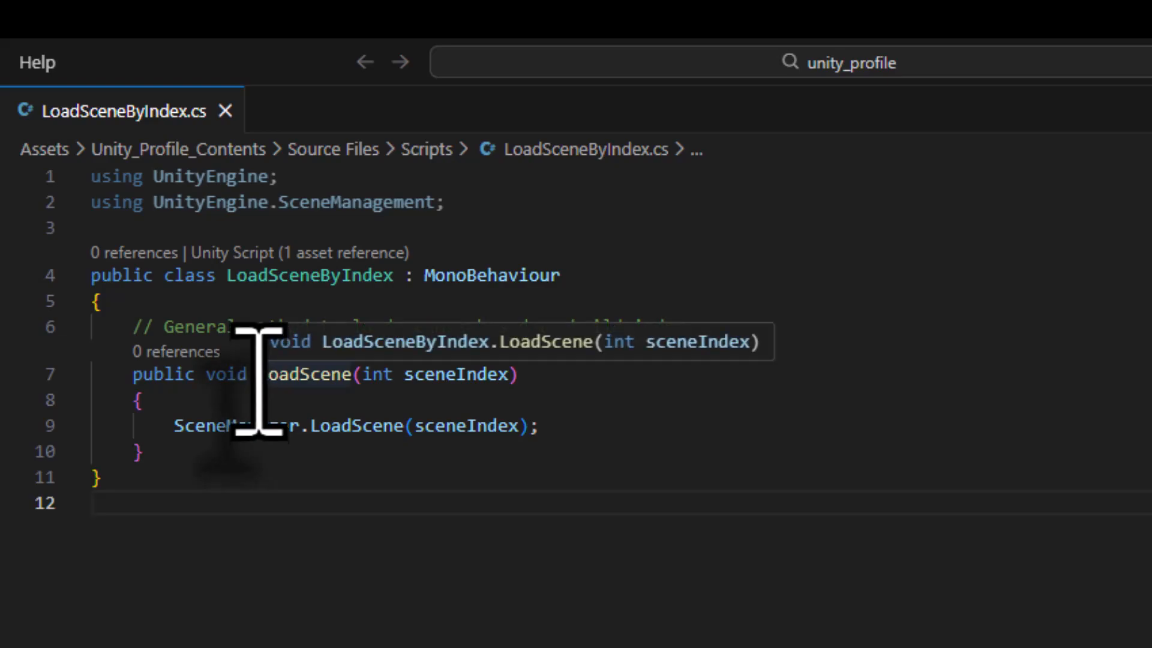
left_click(282, 377)
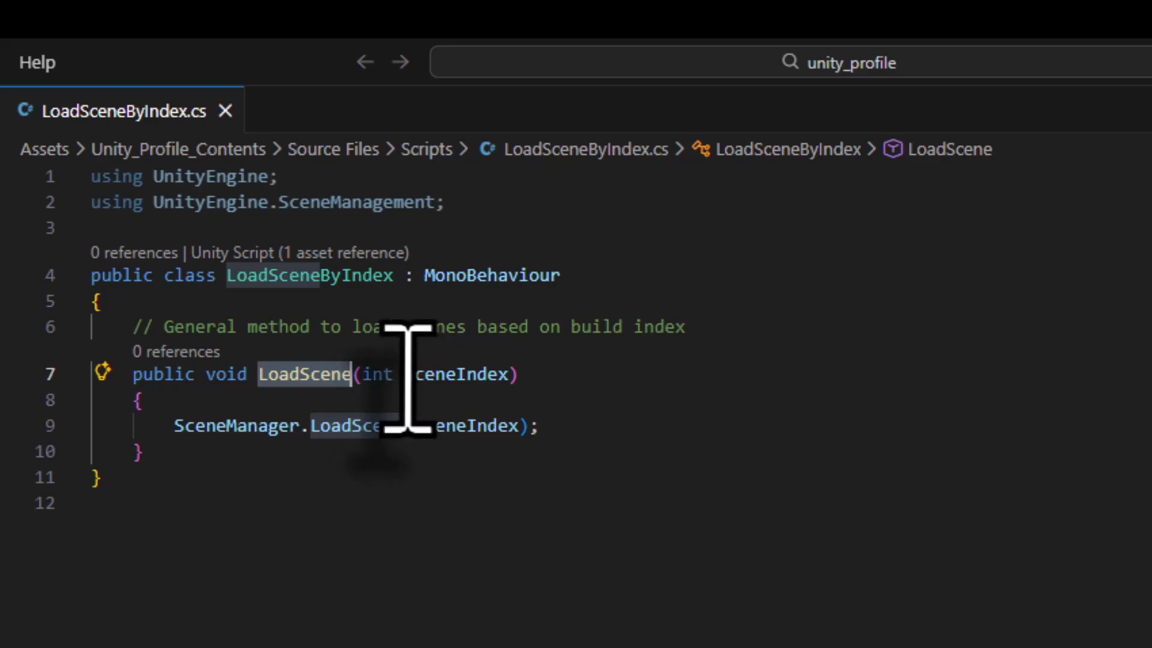
mouse_move(406, 384)
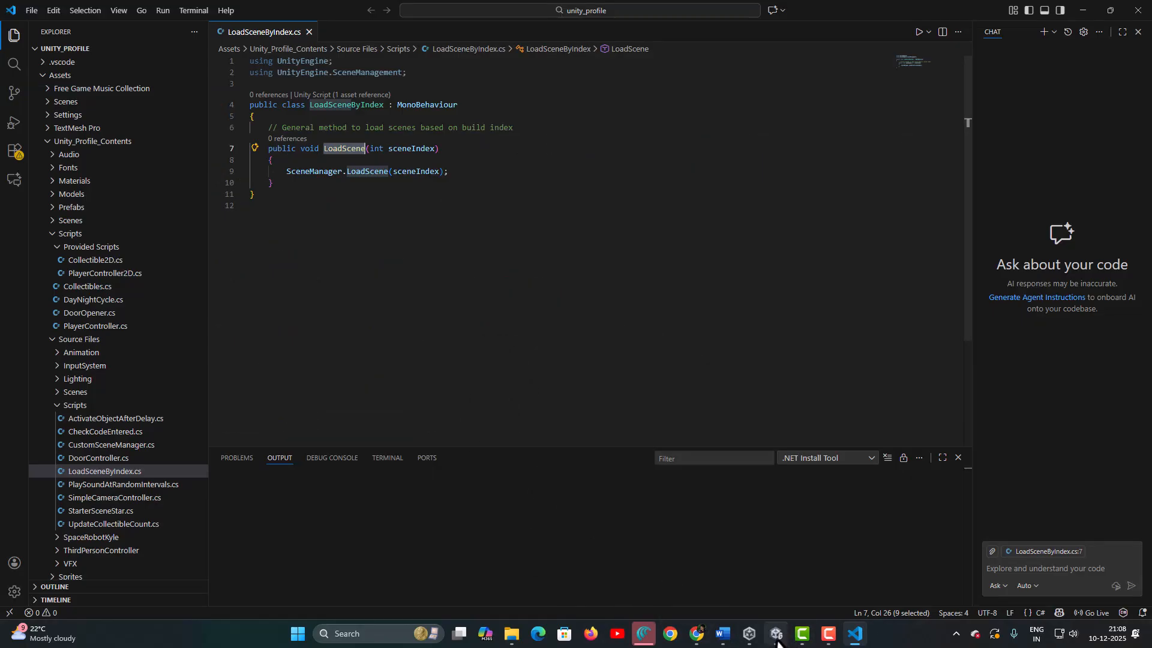
Step: Switch back to Unity and set the Highlighted Color of the 01_2D_game button to bright blue
left_click(777, 636)
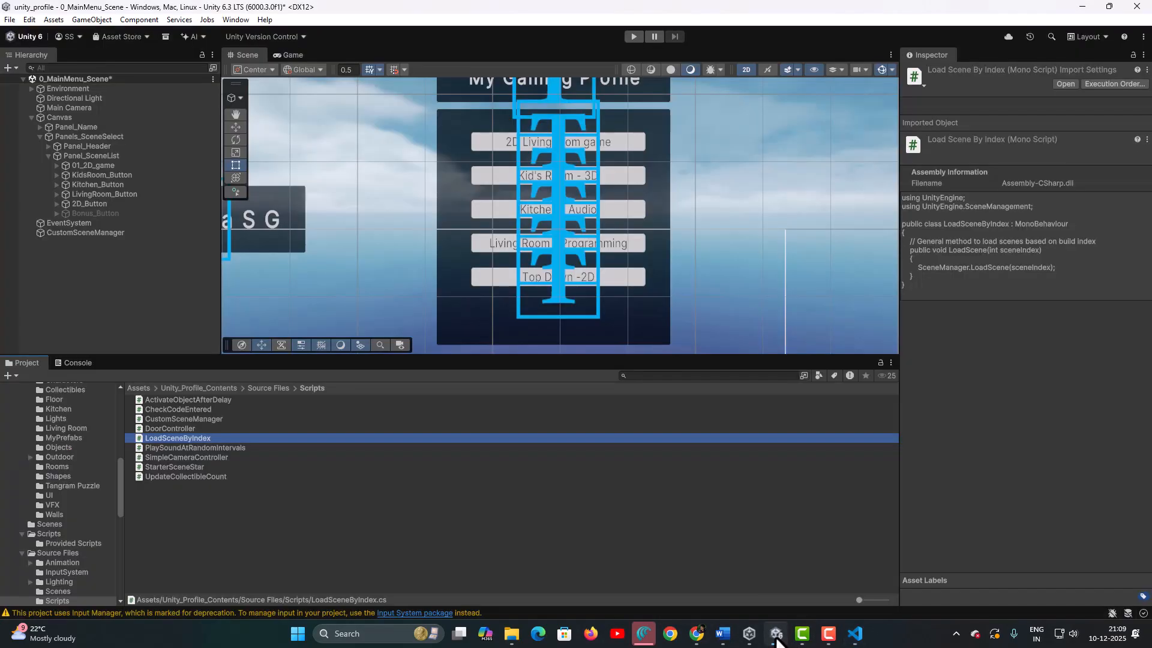
left_click(54, 117)
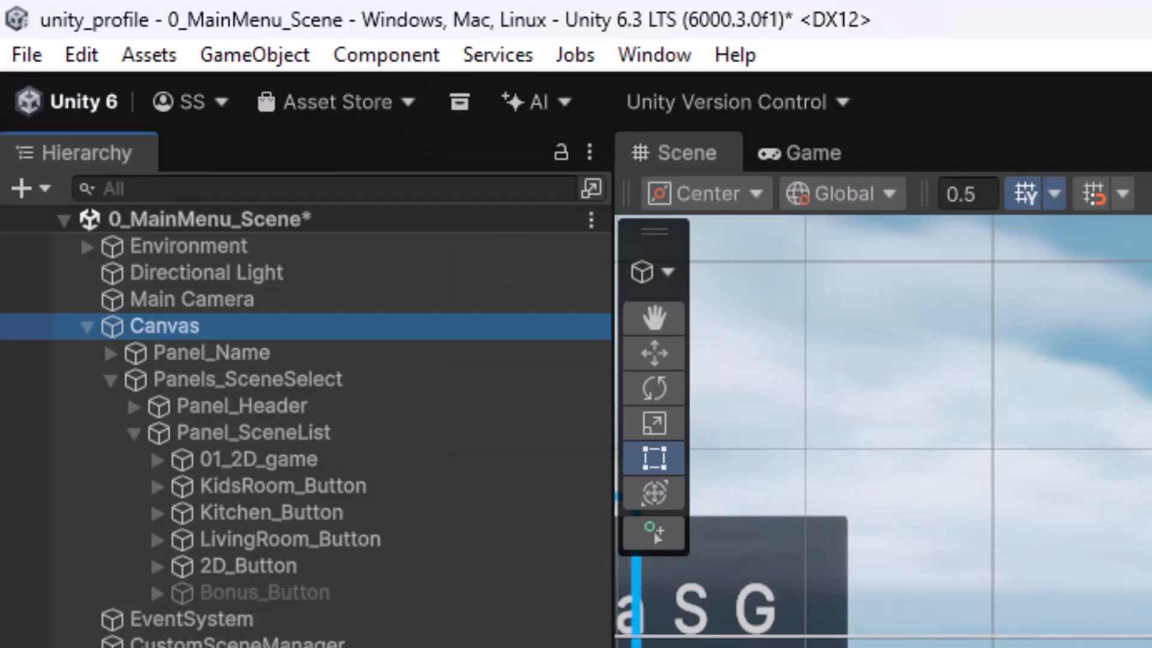
left_click(162, 460)
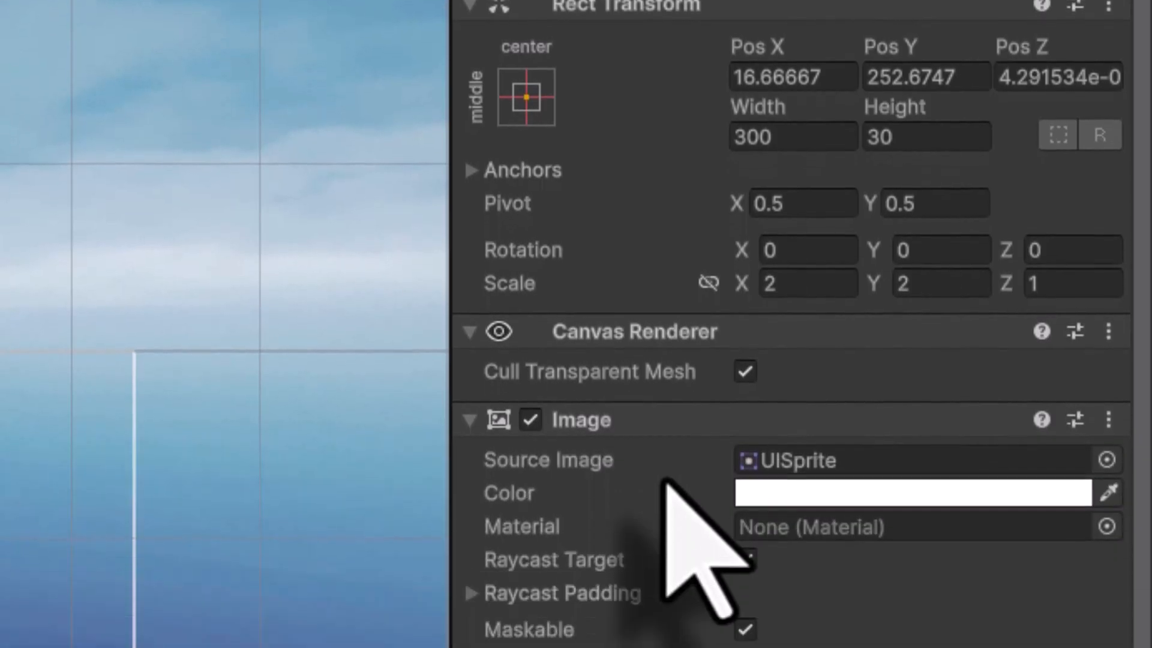
scroll(674, 154, "down", 5)
scroll(664, 136, "up", 3)
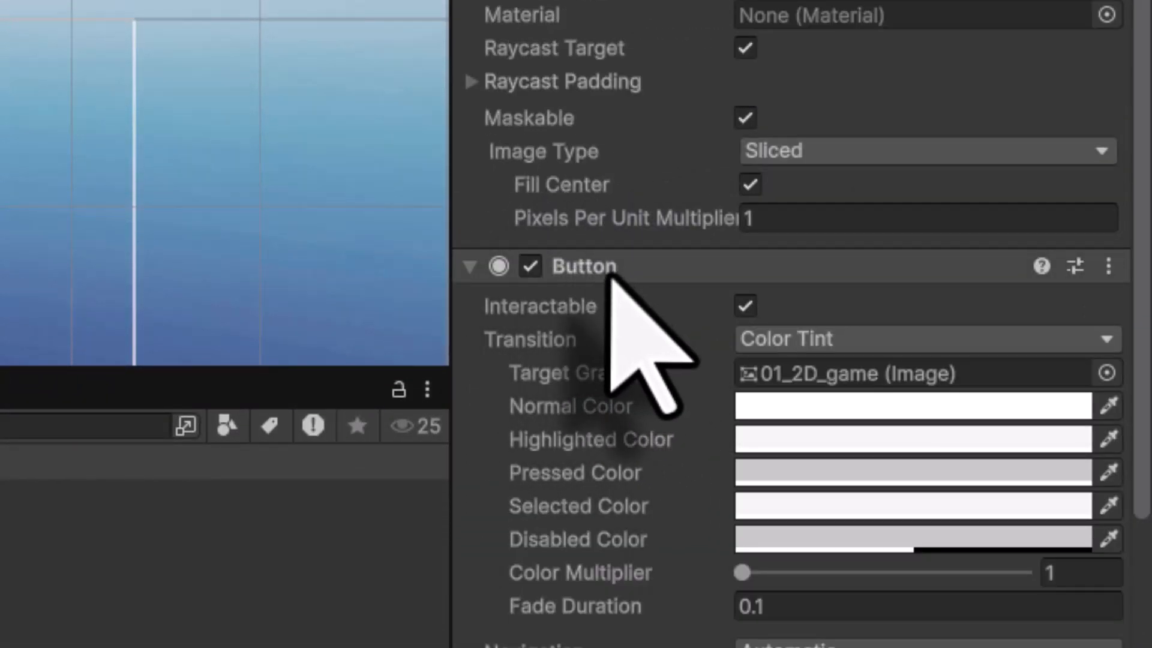
scroll(618, 300, "down", 2)
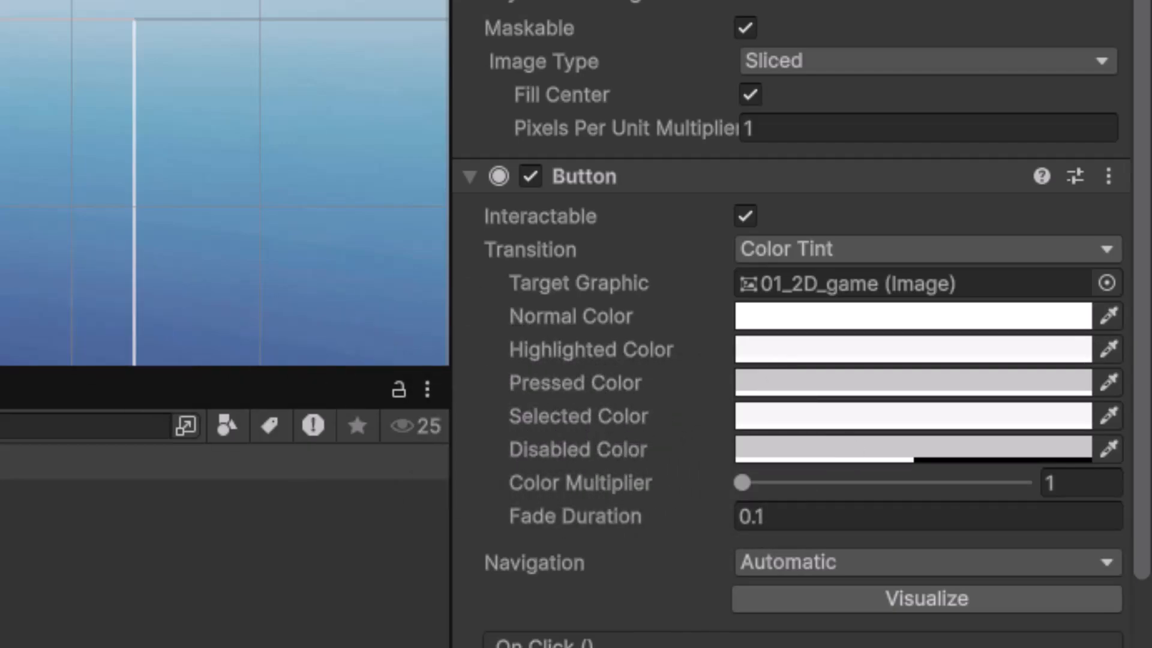
left_click(811, 351)
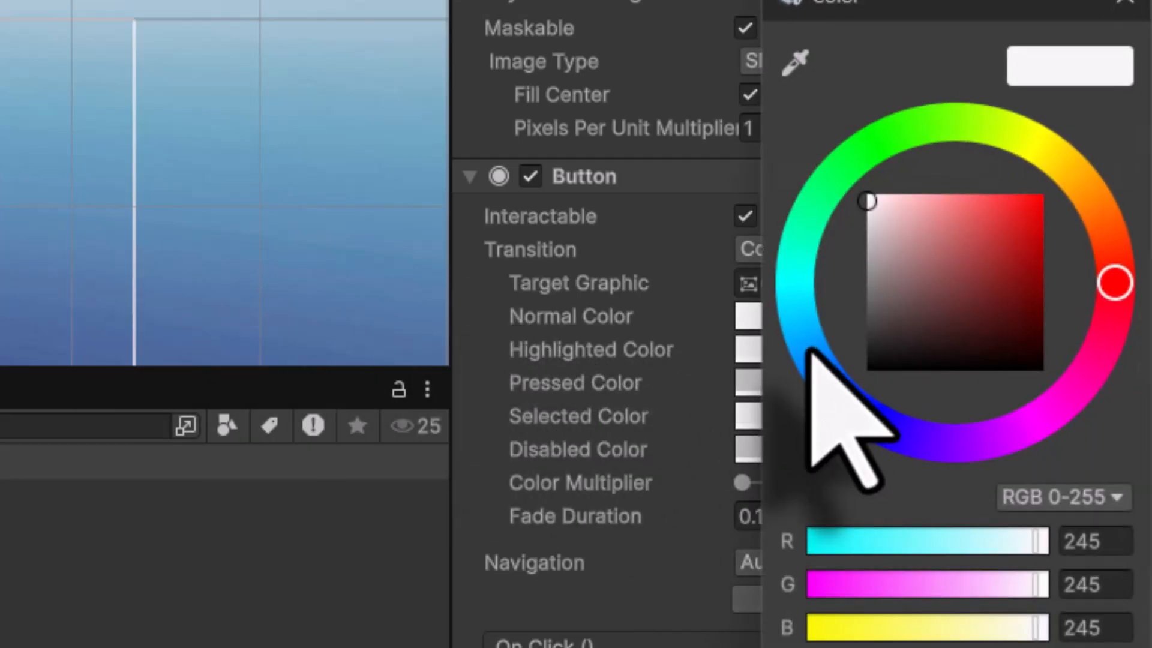
left_click_drag(840, 180, 794, 373)
left_click_drag(1035, 201, 1056, 187)
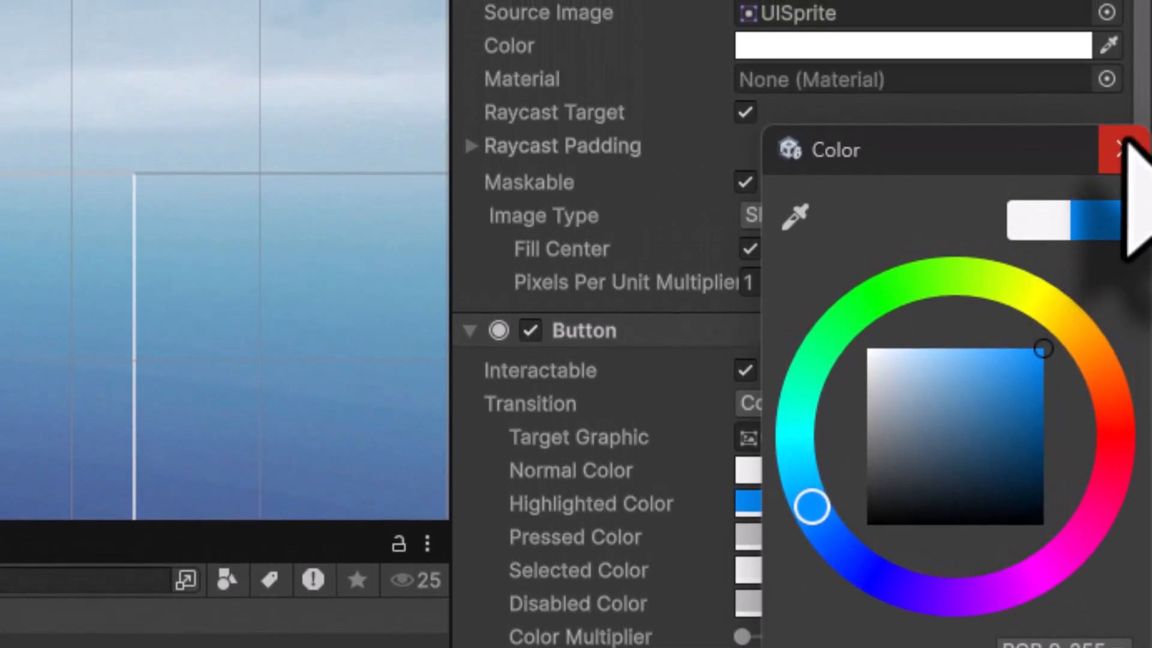
left_click(1125, 115)
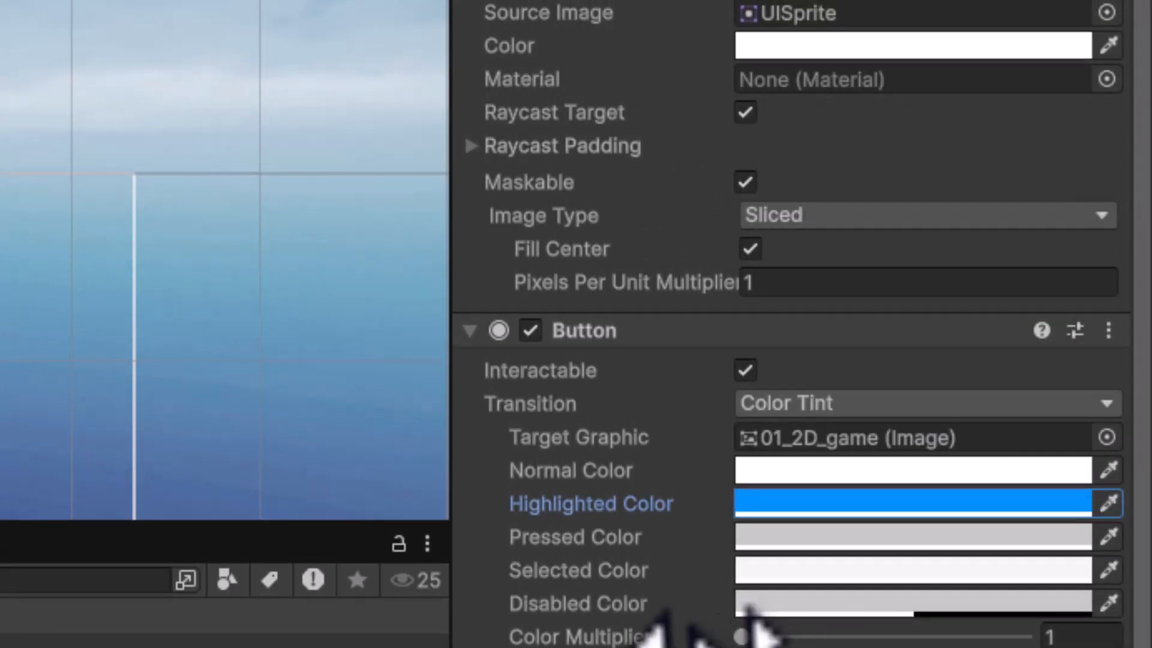
Step: Set the Pressed Color of the 01_2D_game button to dark gray
left_click(764, 542)
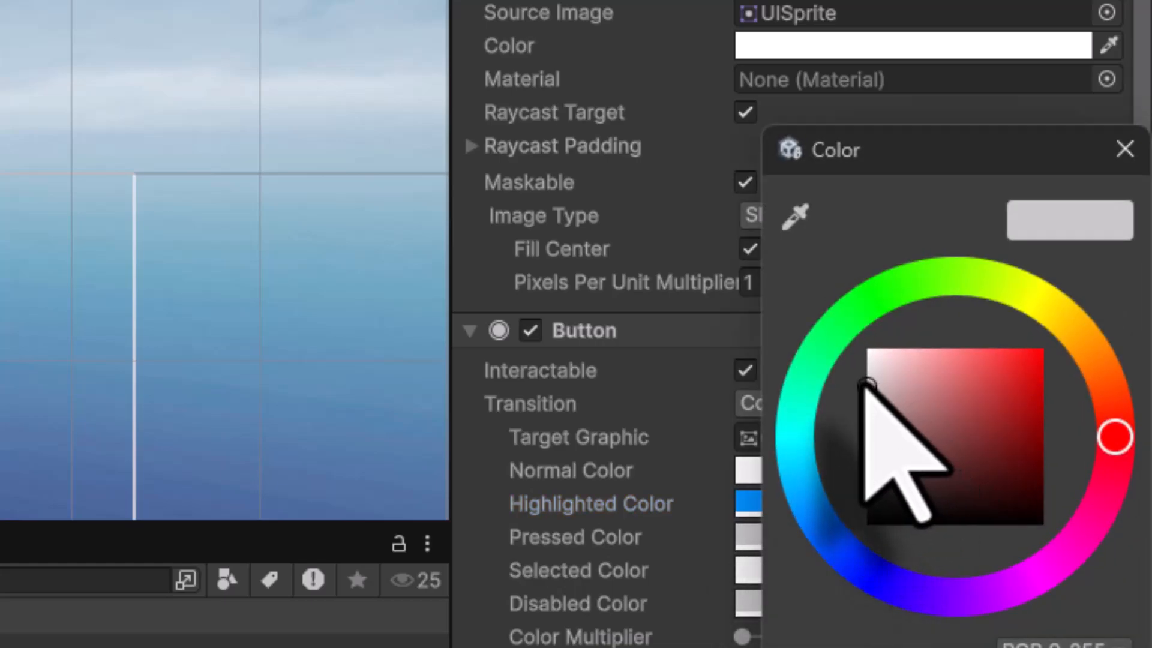
left_click_drag(865, 387, 866, 465)
left_click(1125, 150)
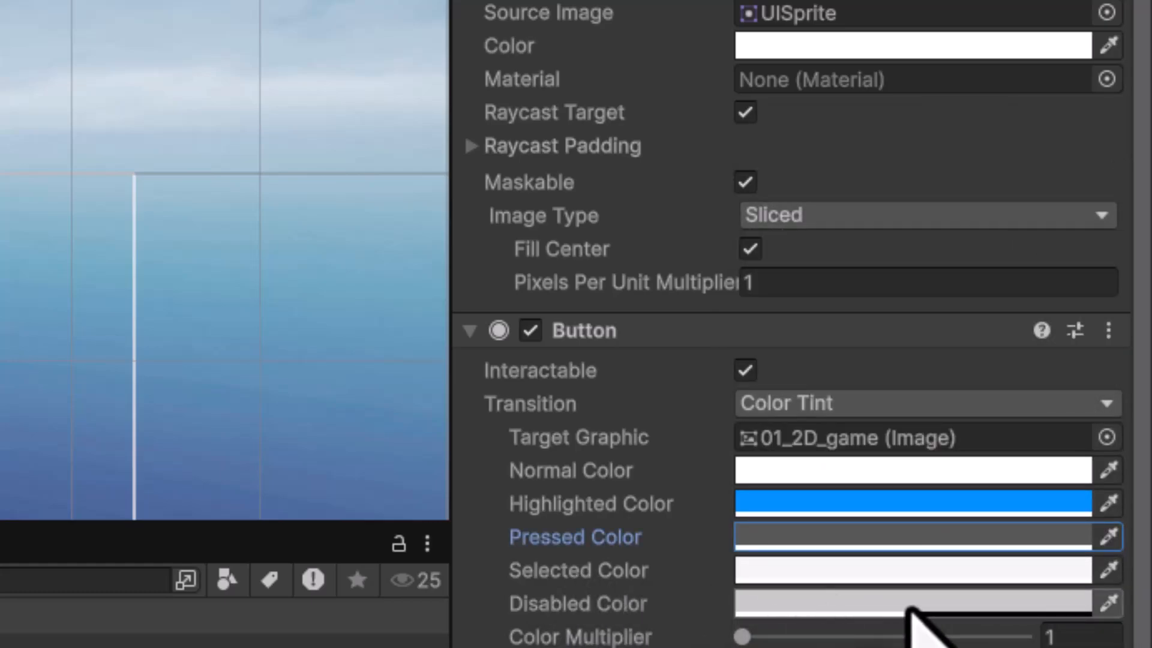
Step: Assign Canvas to the 01_2D_game button's On Click event with LoadSceneByIndex.LoadScene and index 1, and save the scene
scroll(909, 609, "down", 5)
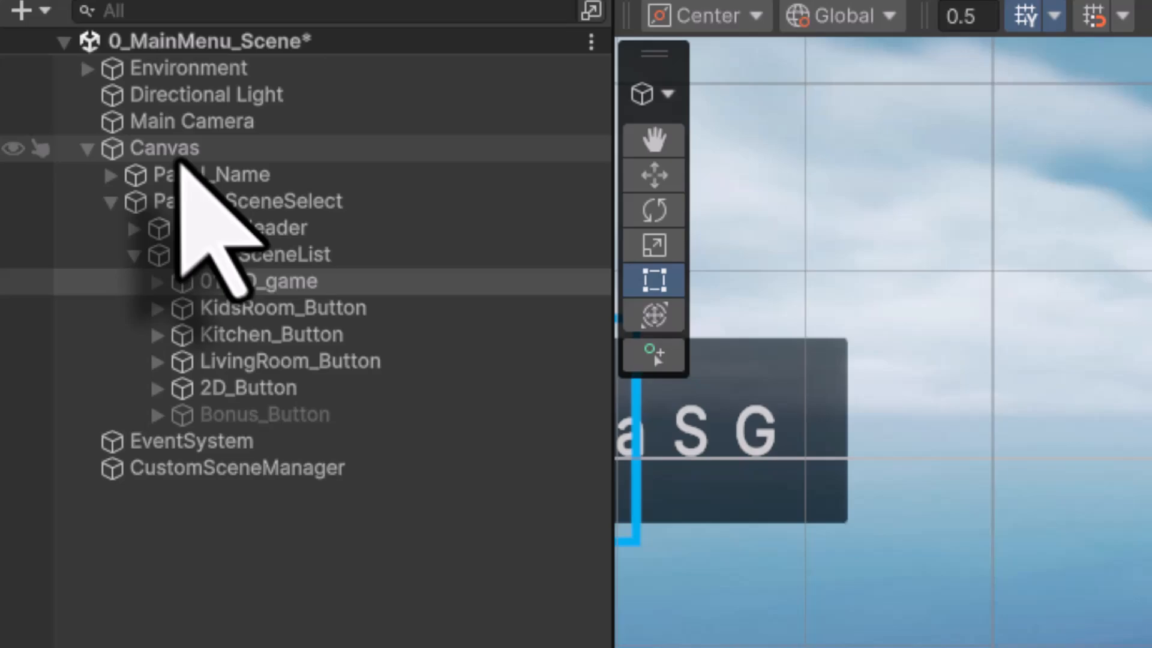
left_click_drag(180, 159, 1025, 367)
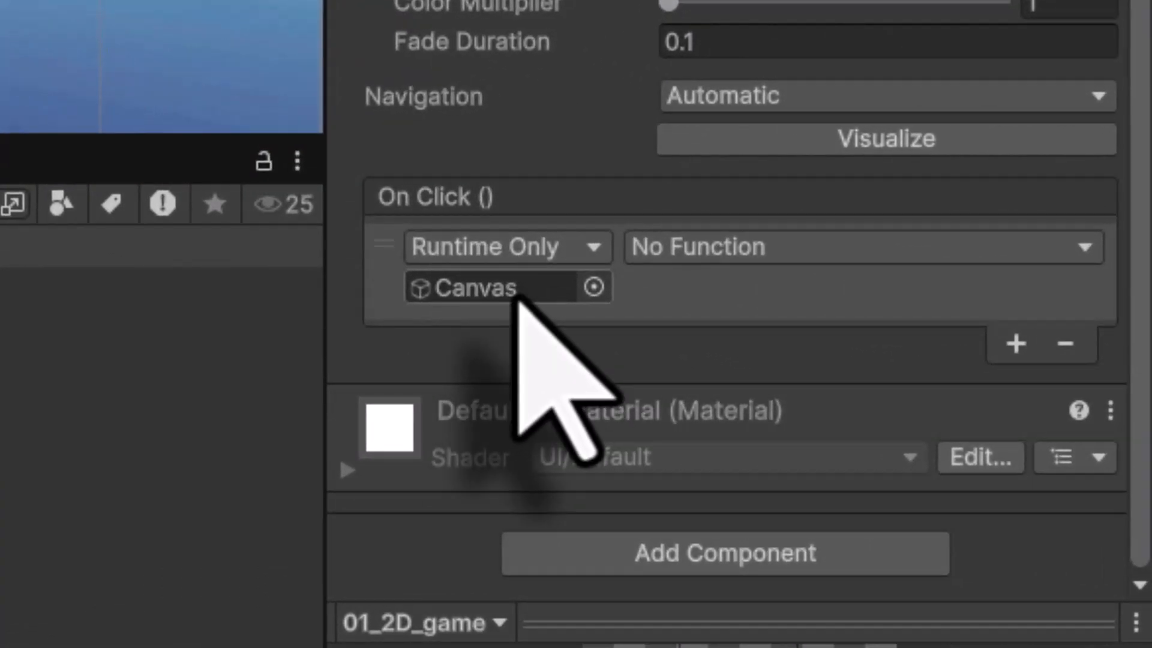
left_click(674, 255)
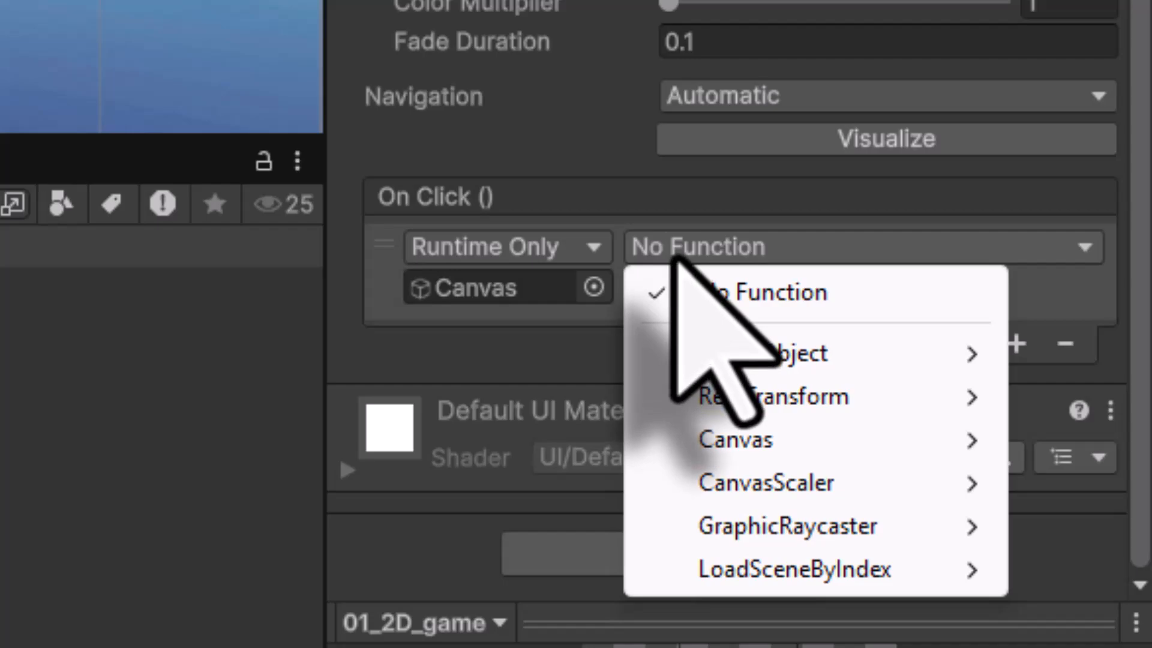
mouse_move(792, 574)
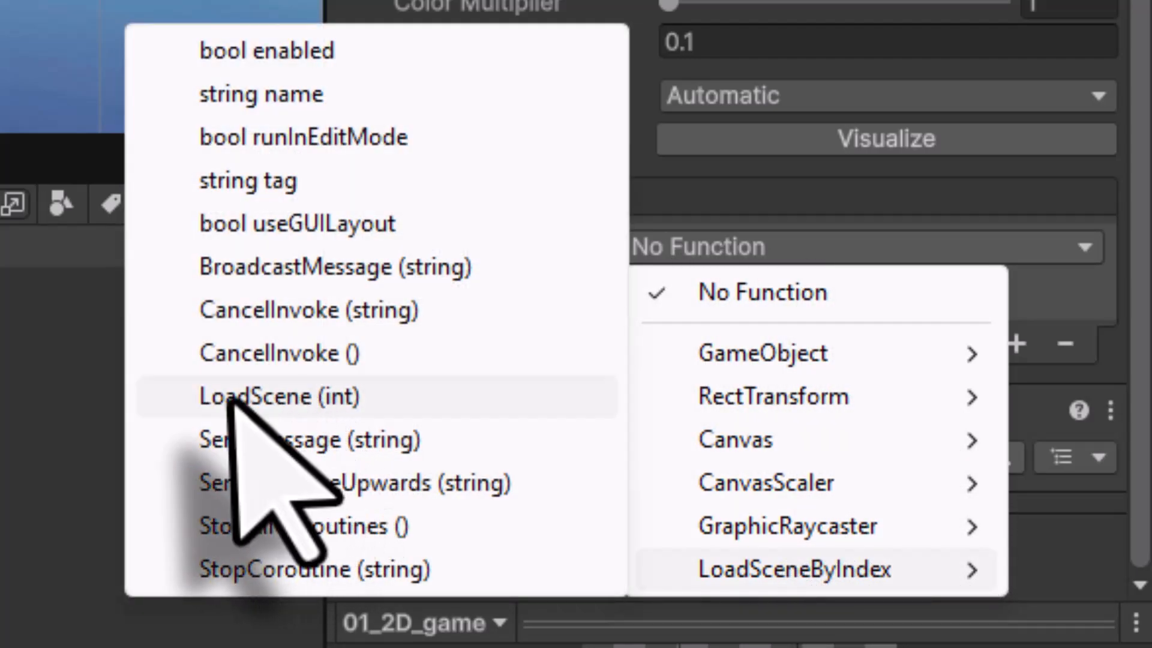
left_click(252, 397)
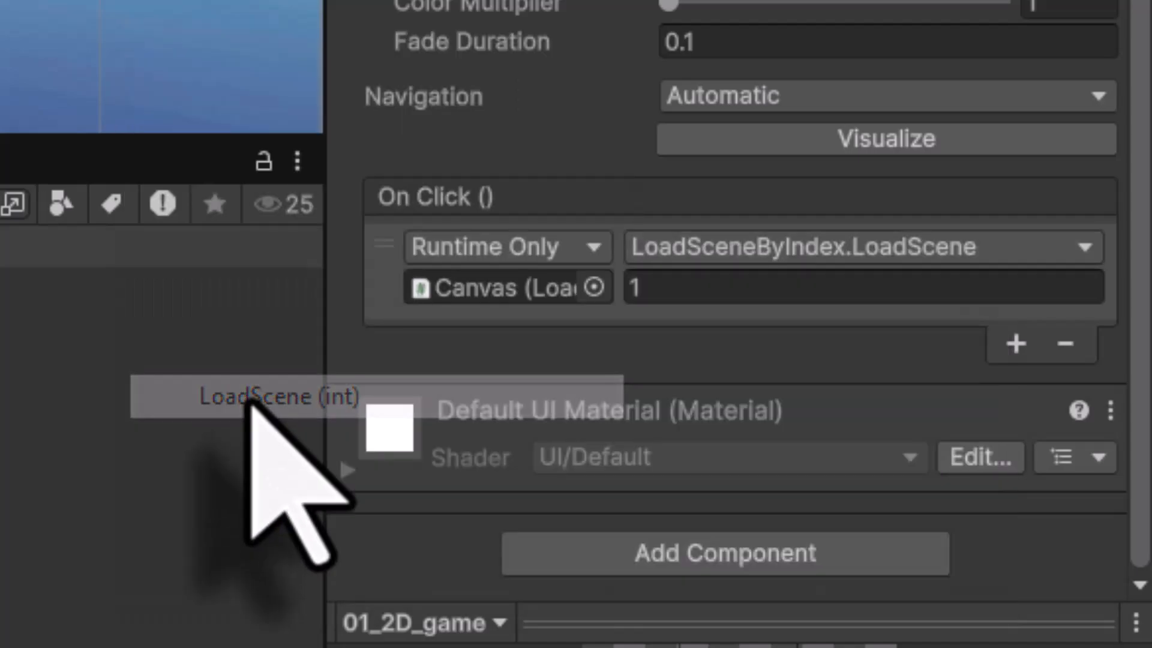
left_click(660, 288)
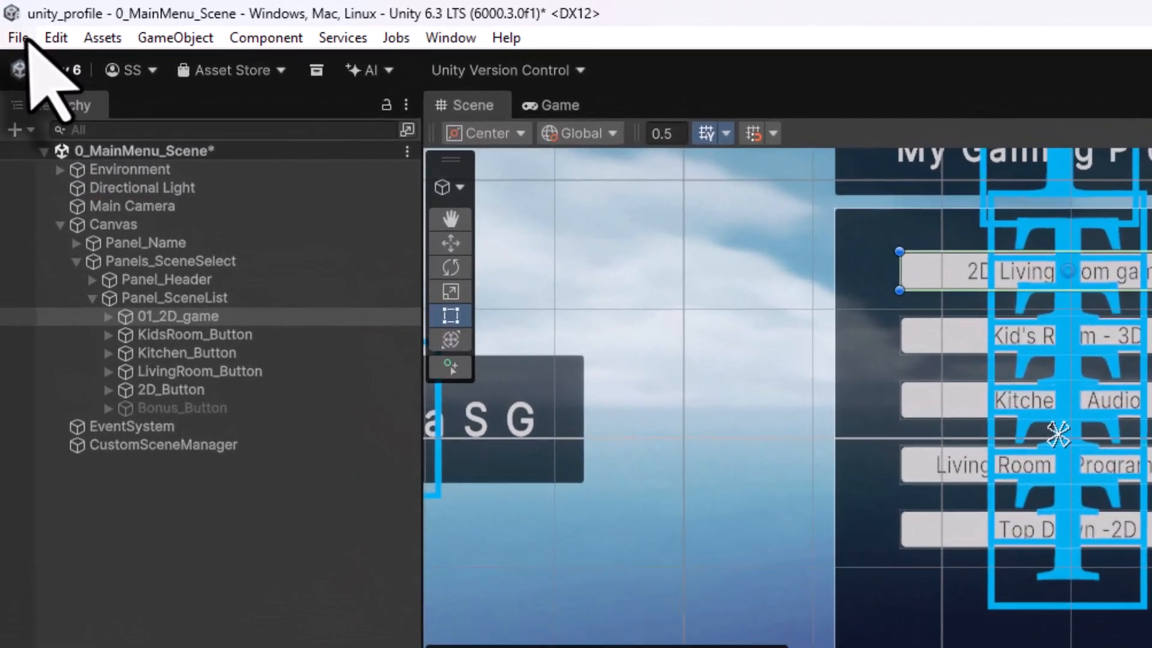
left_click(18, 36)
left_click(67, 196)
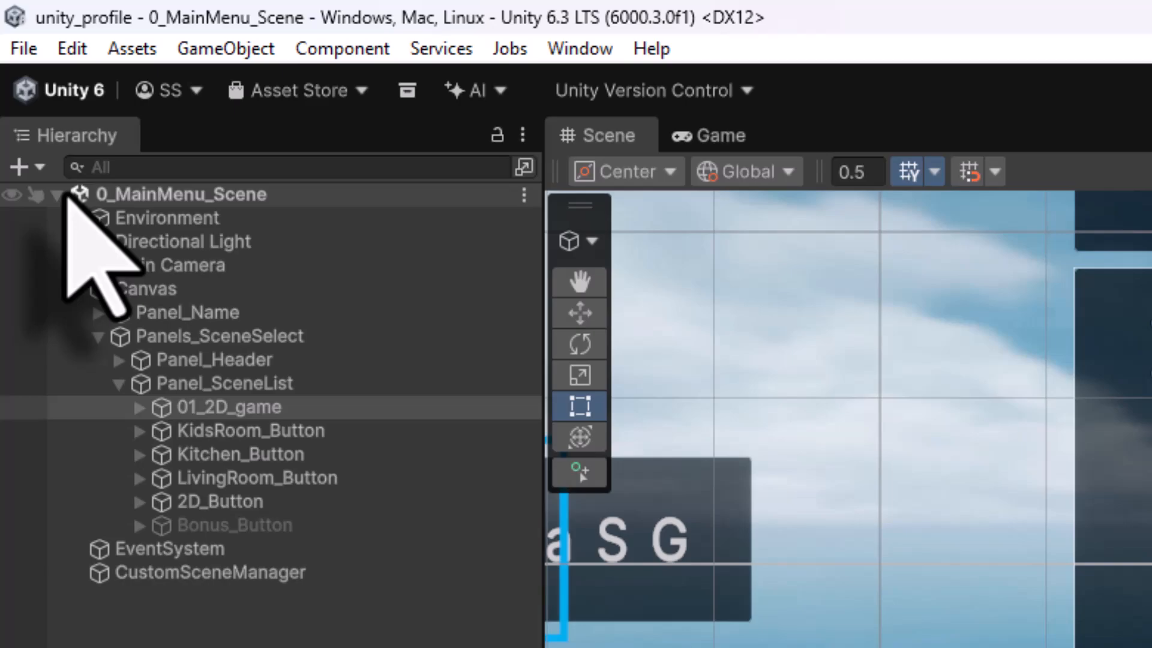
Step: Open the shared scene list in Build Profiles and remove Scenes/SampleScene from it
left_click(23, 48)
left_click(111, 406)
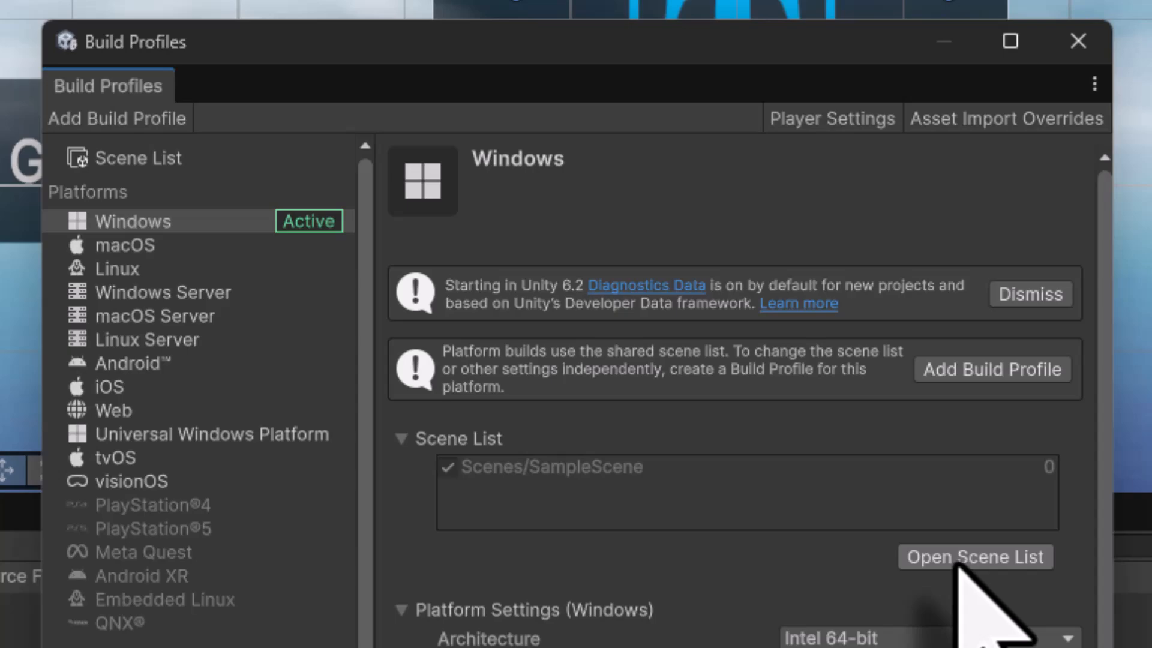
left_click(957, 562)
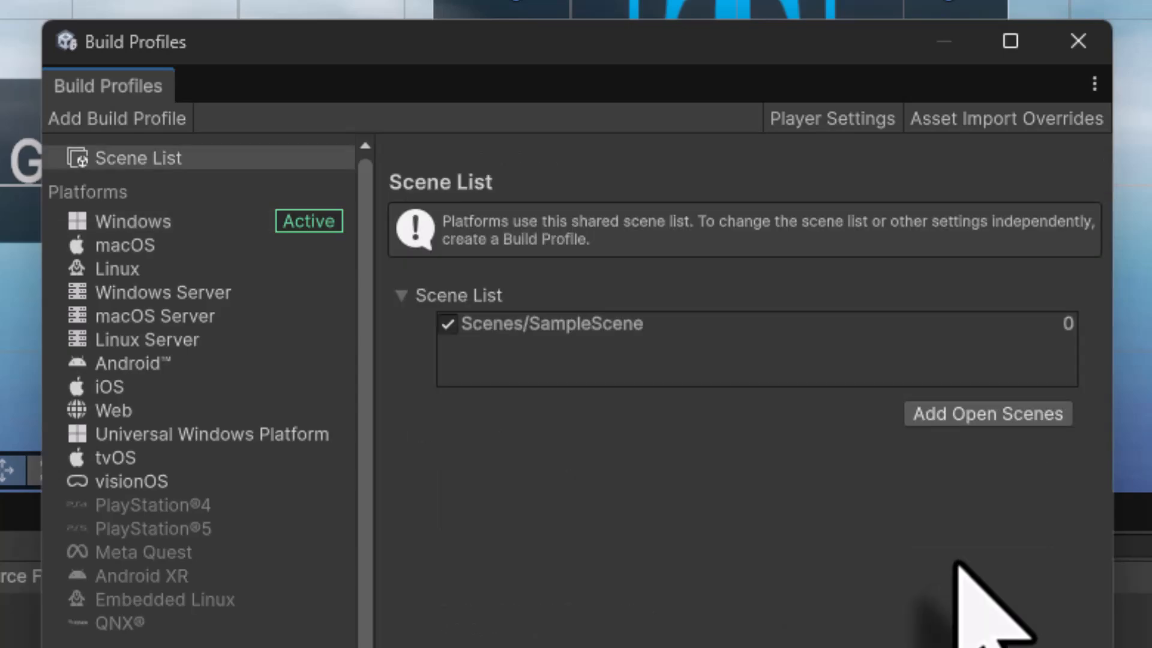
left_click(511, 325)
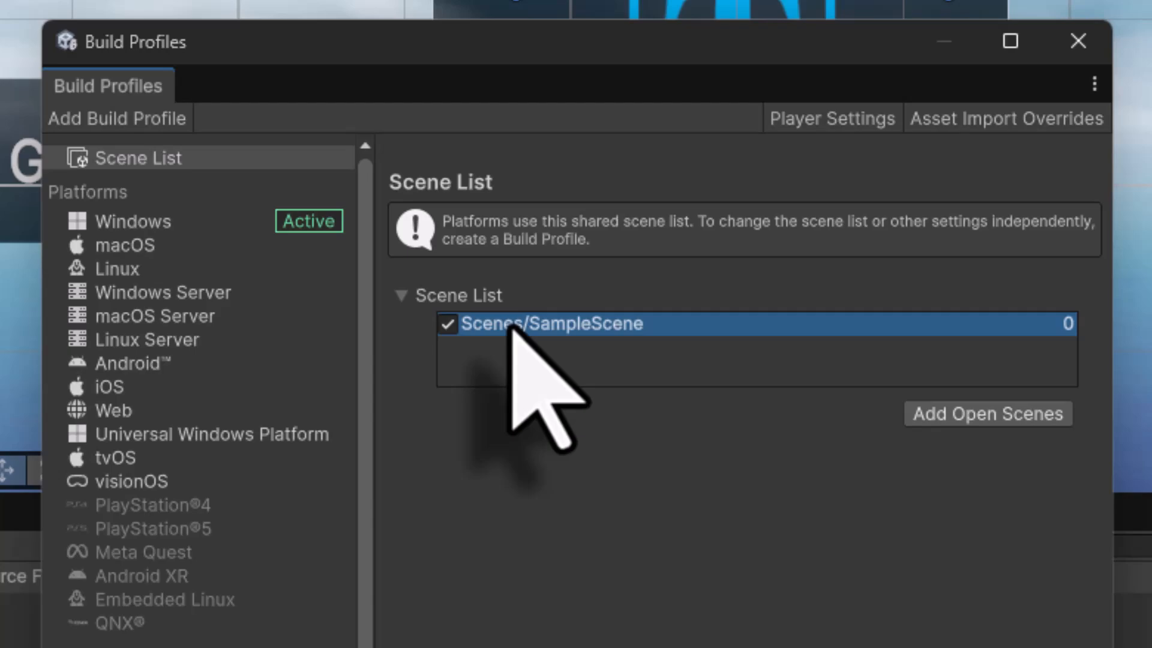
right_click(511, 327)
left_click(600, 349)
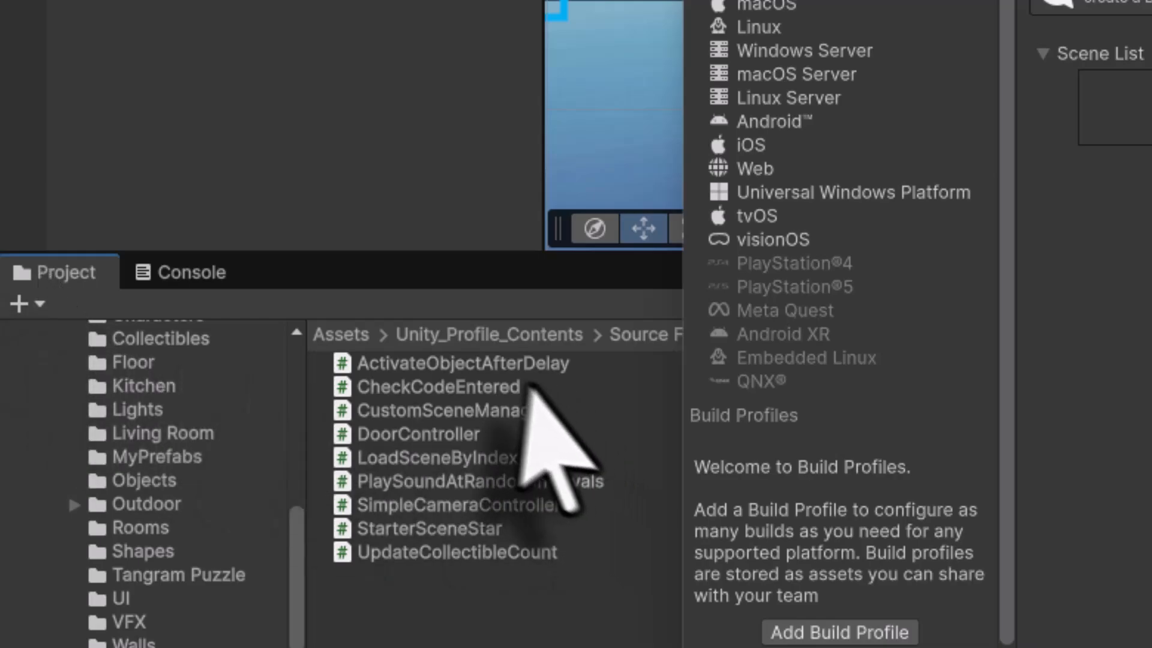
Step: Add 0_MainMenu_Scene and 01_2D_Game from Unity_Profile_Contents/Scenes to the build scene list as indexes 0 and 1, and save the project
left_click(327, 334)
double_click(447, 459)
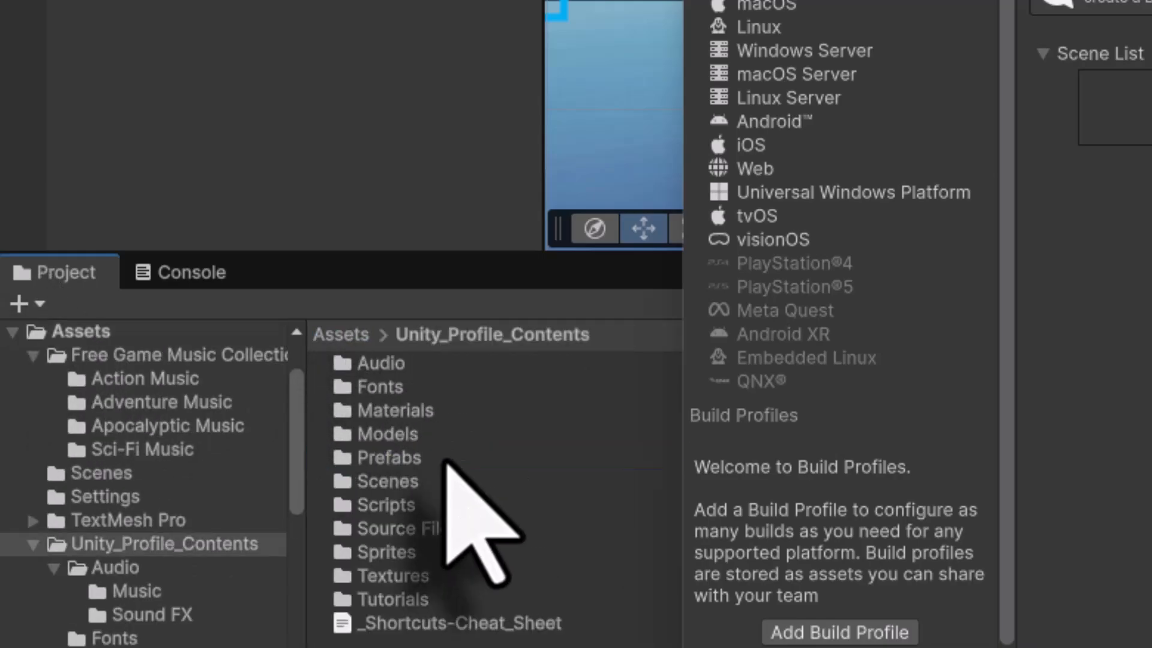
double_click(398, 481)
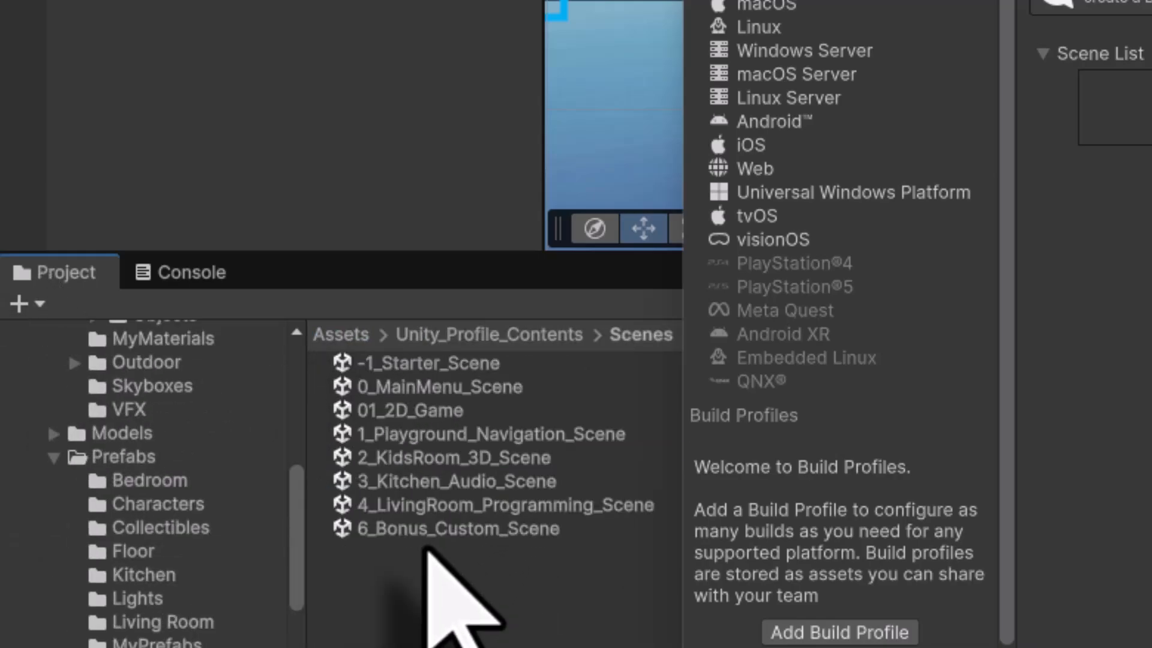
left_click(467, 389)
left_click_drag(444, 411, 807, 318)
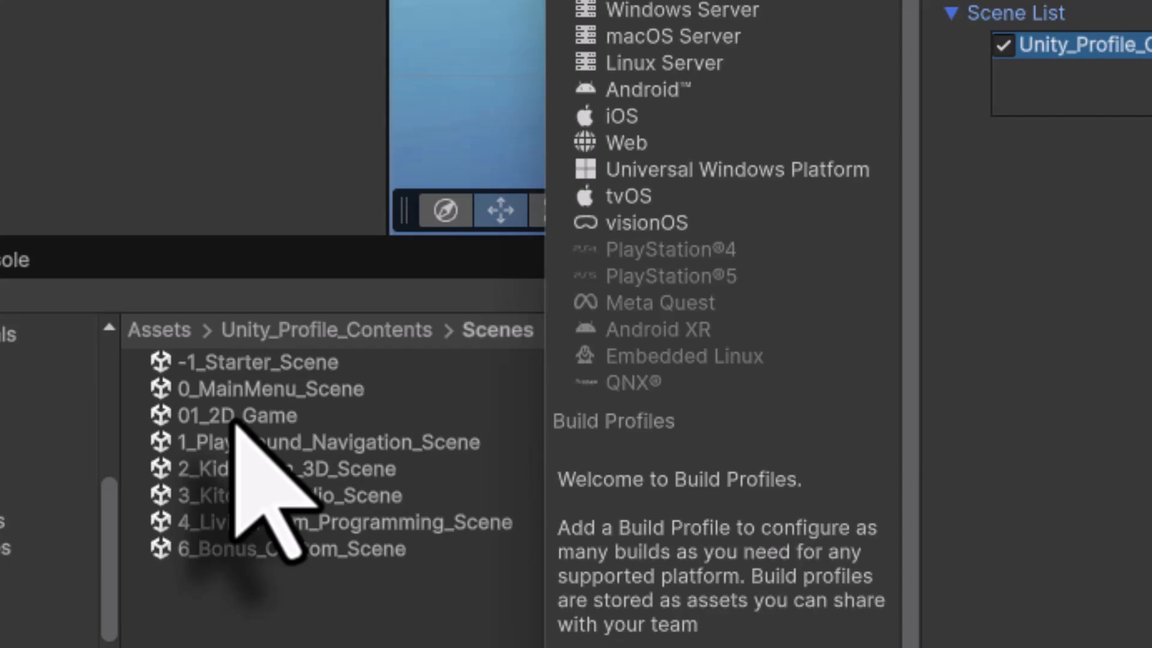
left_click_drag(235, 417, 1144, 87)
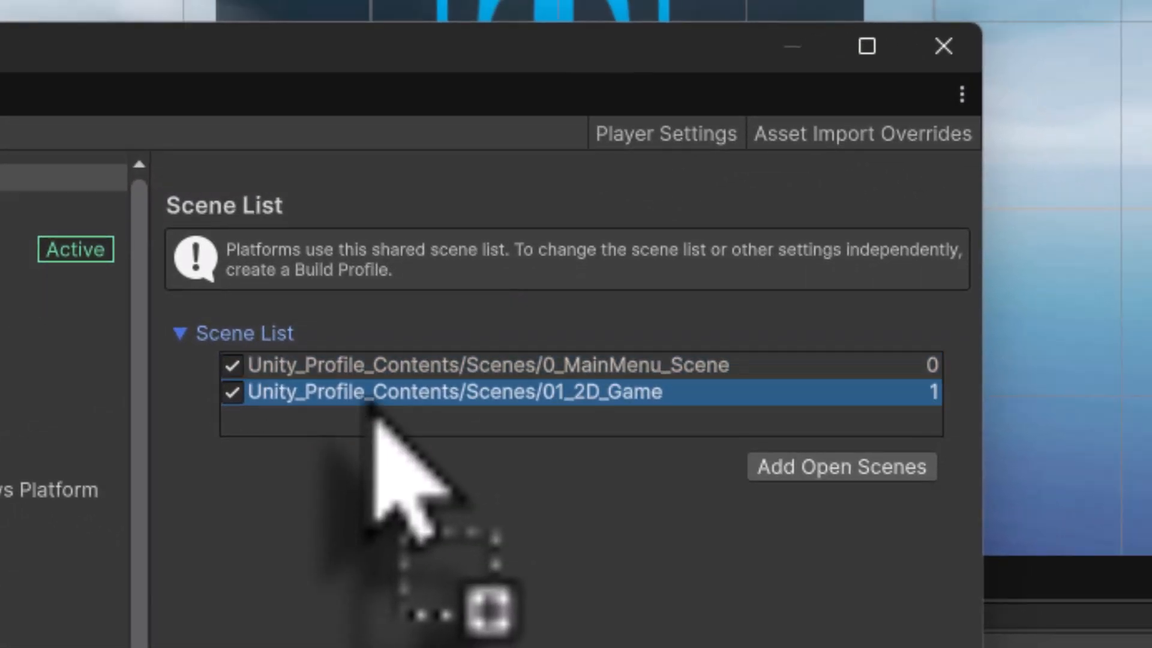
left_click_drag(372, 414, 365, 424)
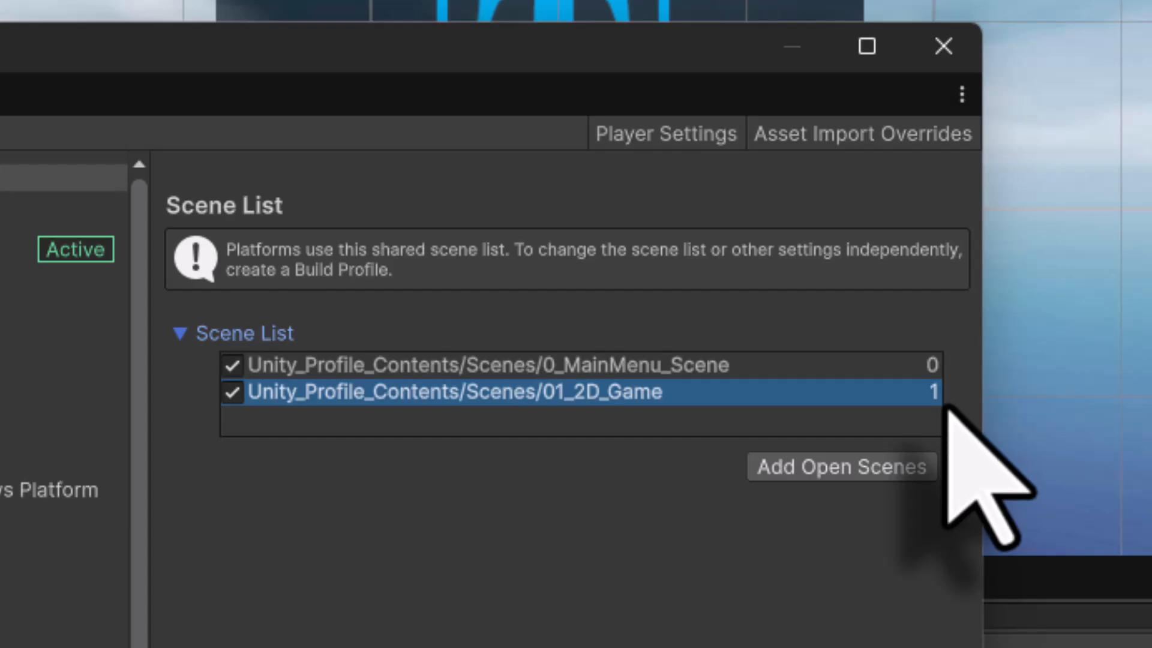
left_click(944, 45)
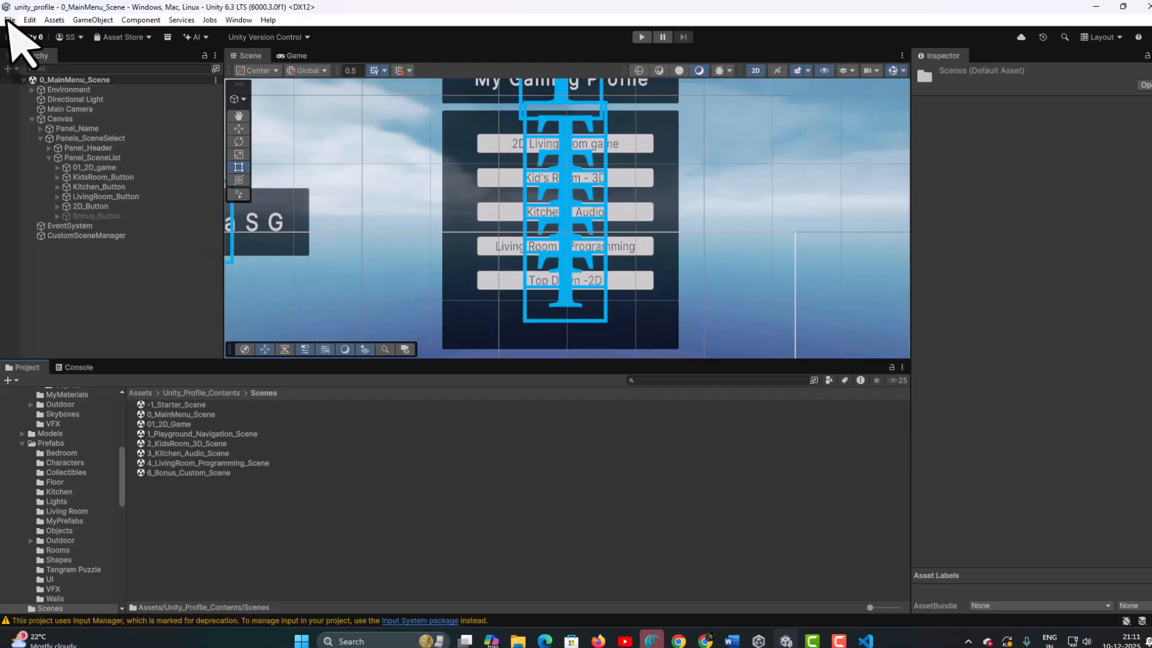
left_click(17, 22)
left_click(56, 148)
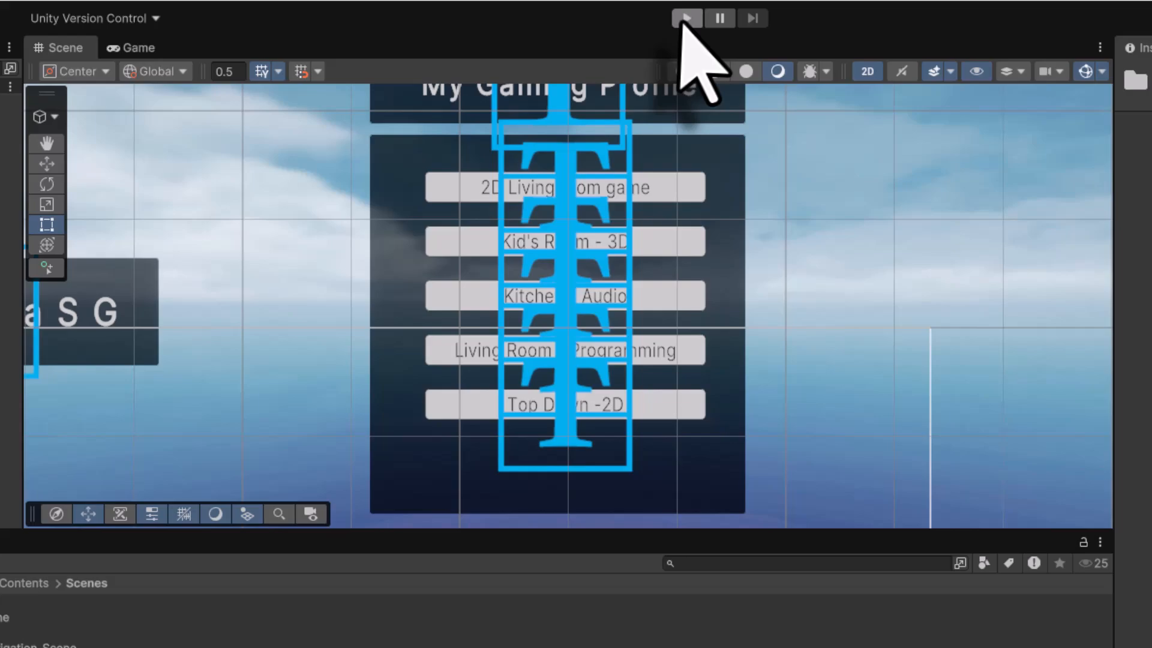
Step: Play-test the main menu by launching the 2D Living room game from its button, and stop play mode
left_click(683, 17)
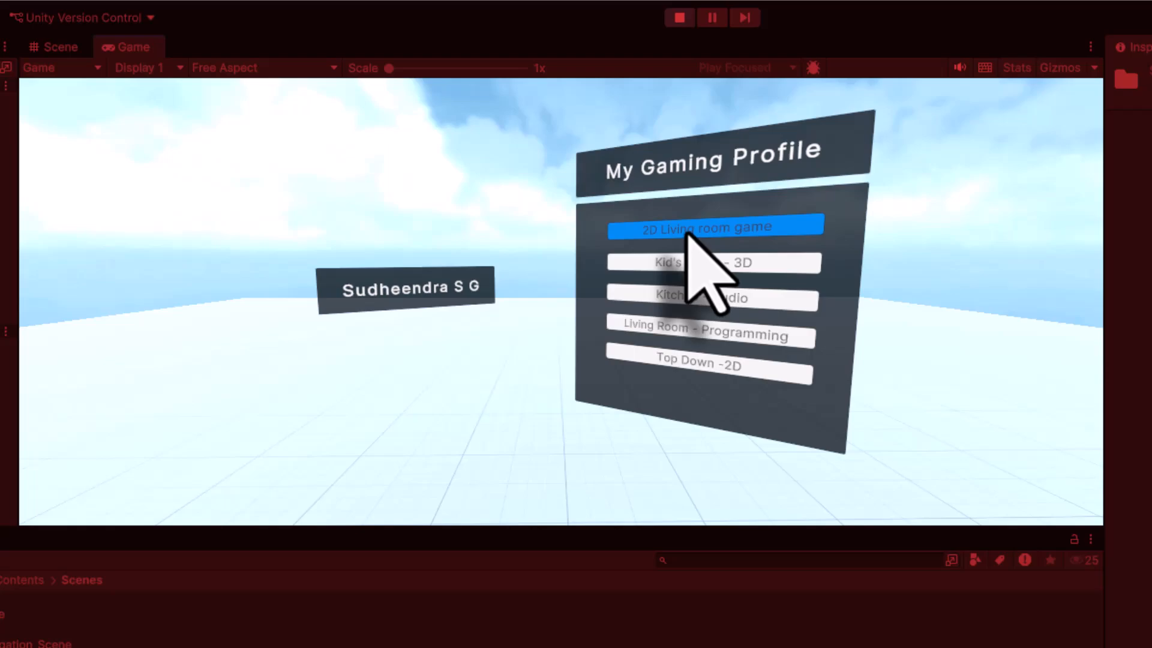
left_click(686, 232)
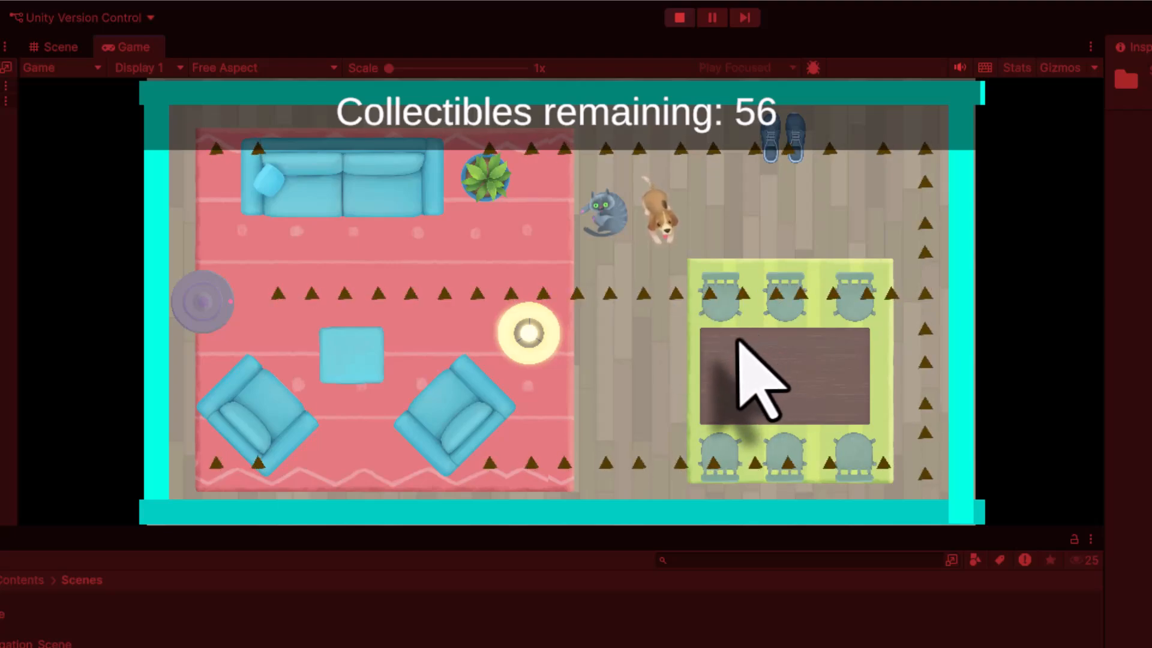
left_click(679, 19)
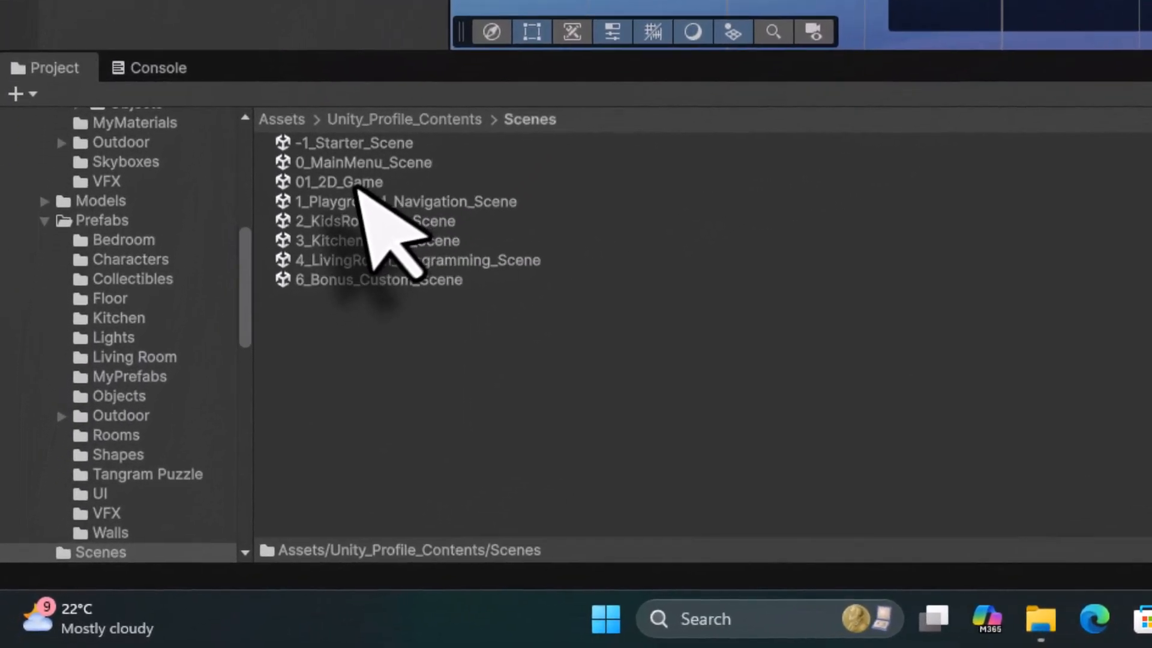
Step: Open the 01_2D_Game scene from Unity_Profile_Contents/Scenes and add a UI Canvas to its hierarchy
left_click(332, 186)
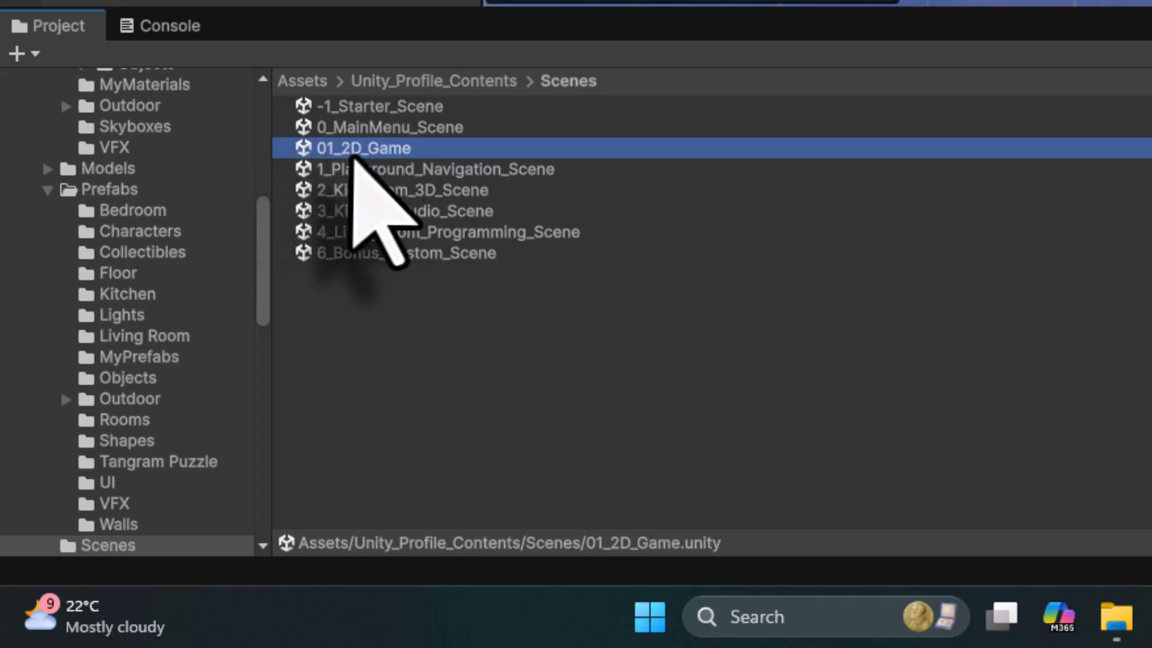
double_click(303, 149)
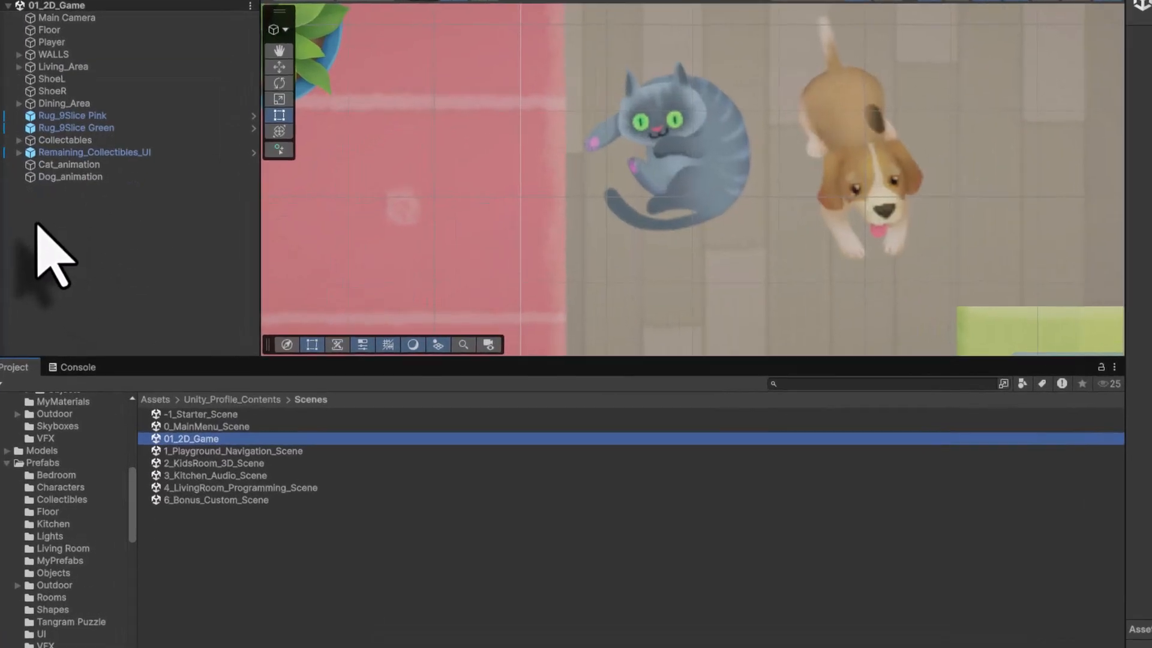
right_click(51, 264)
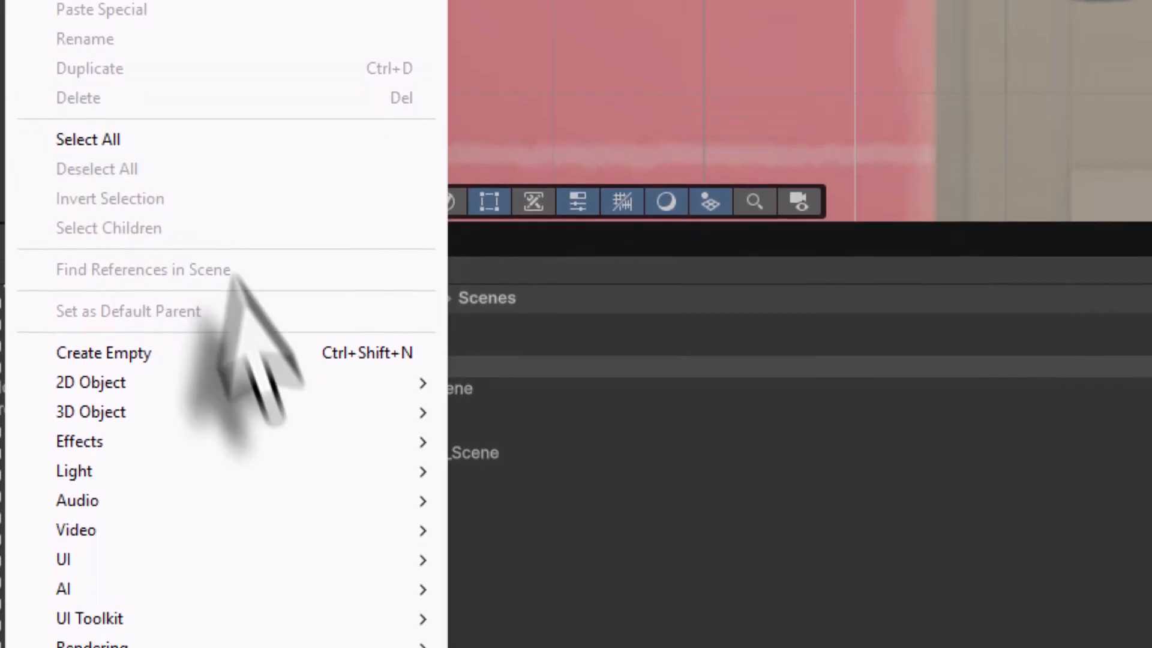
mouse_move(213, 566)
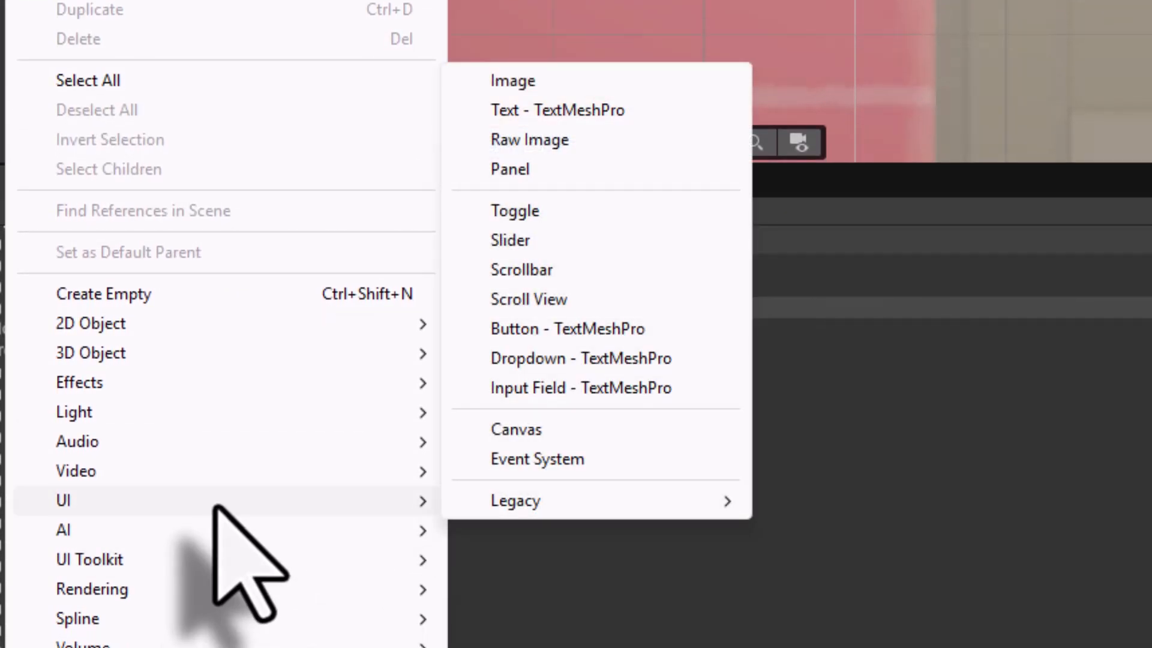
left_click(543, 442)
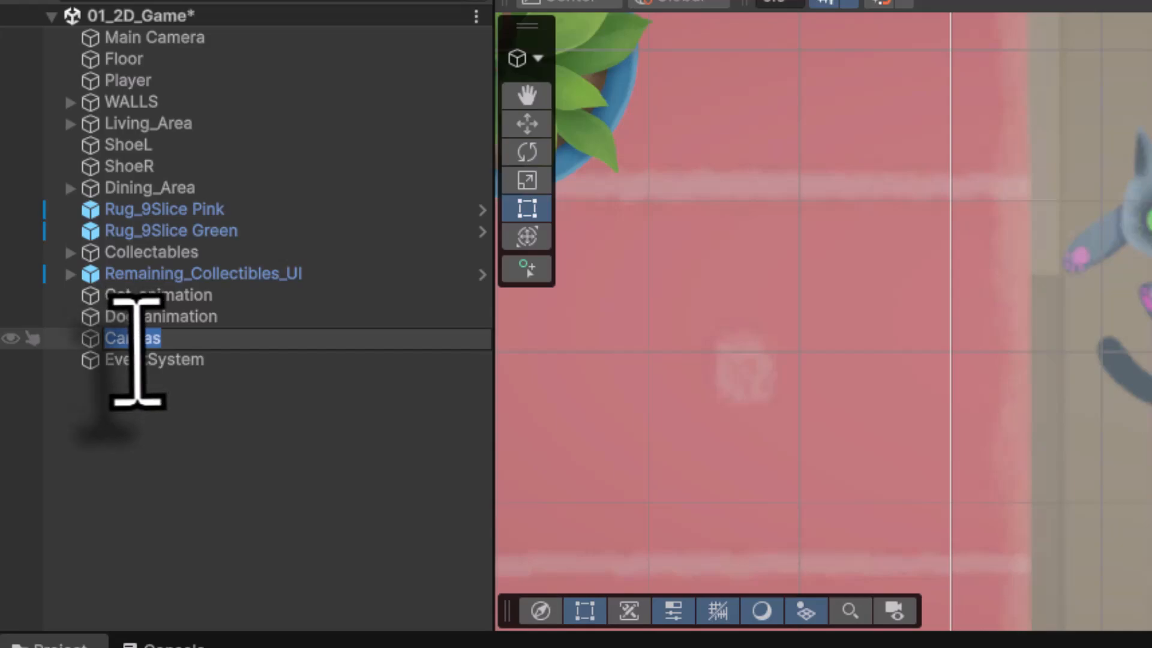
left_click(144, 391)
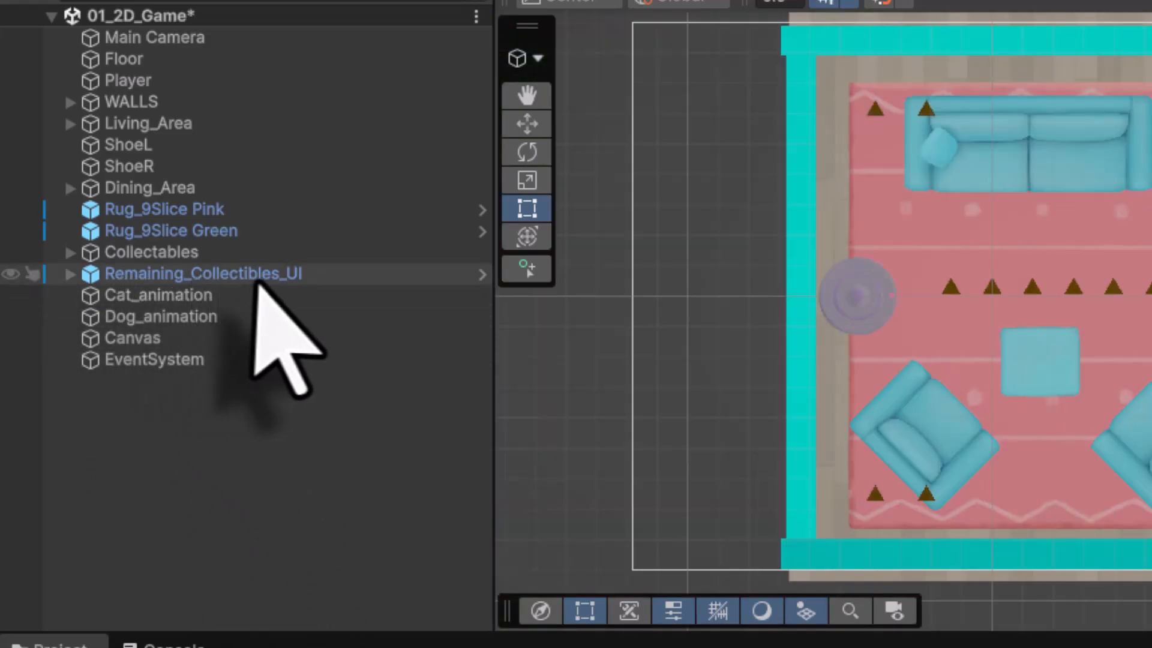
Step: Locate the existing Remaining_Collectibles_UI canvas in the scene and delete the newly added Canvas object
left_click(317, 276)
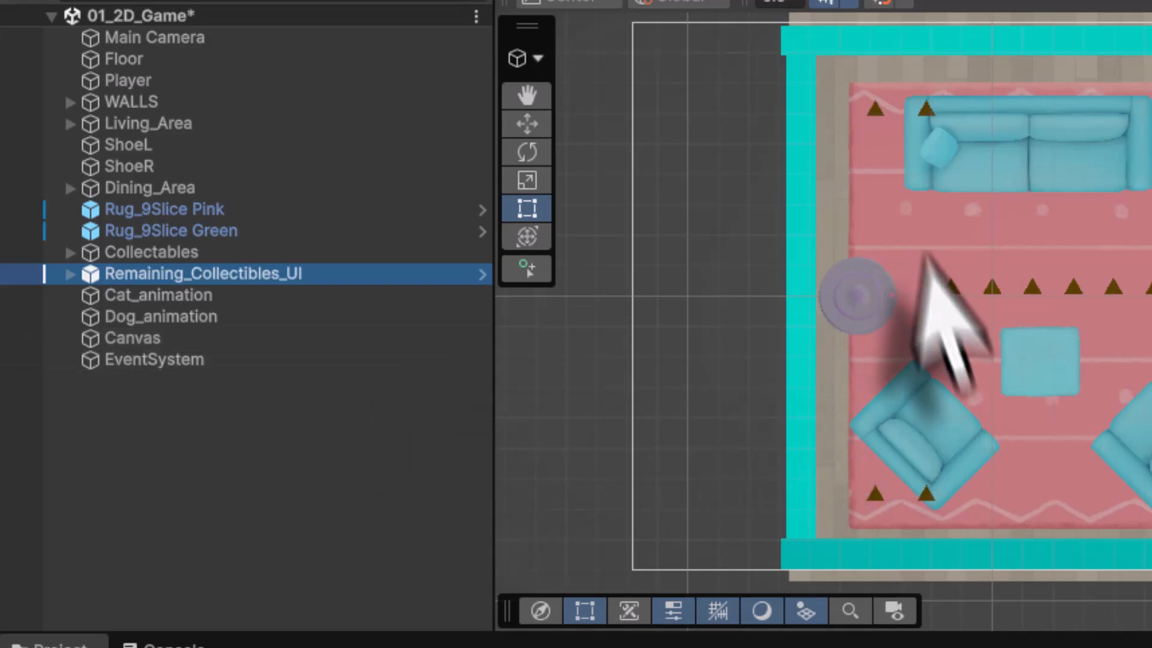
double_click(96, 277)
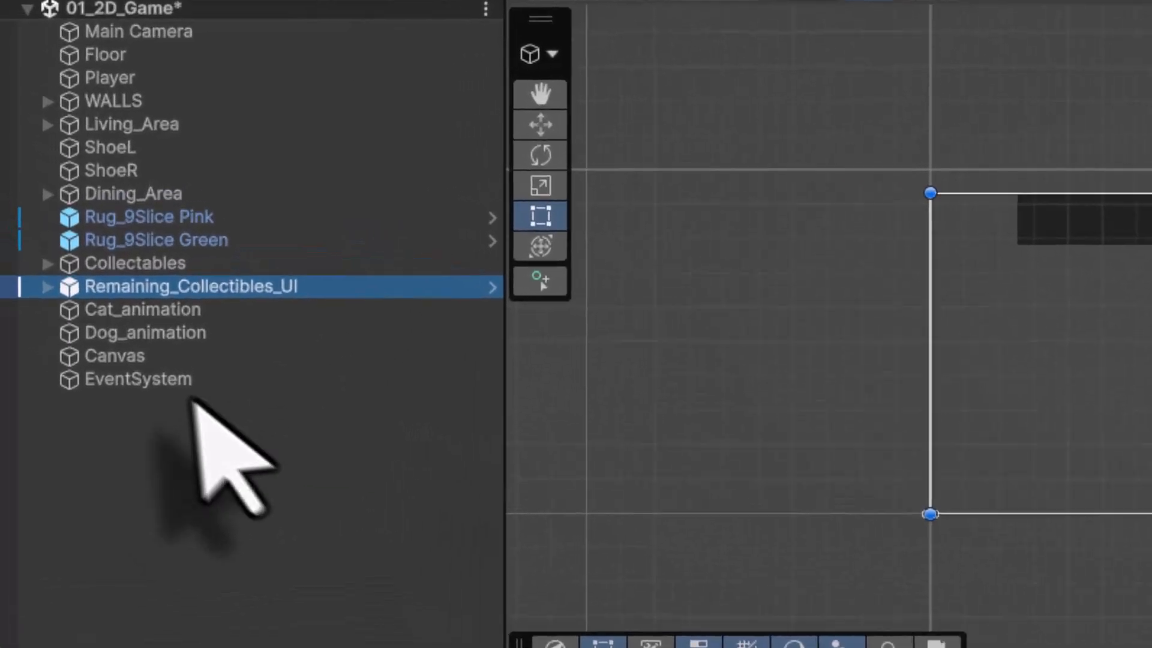
left_click(208, 420)
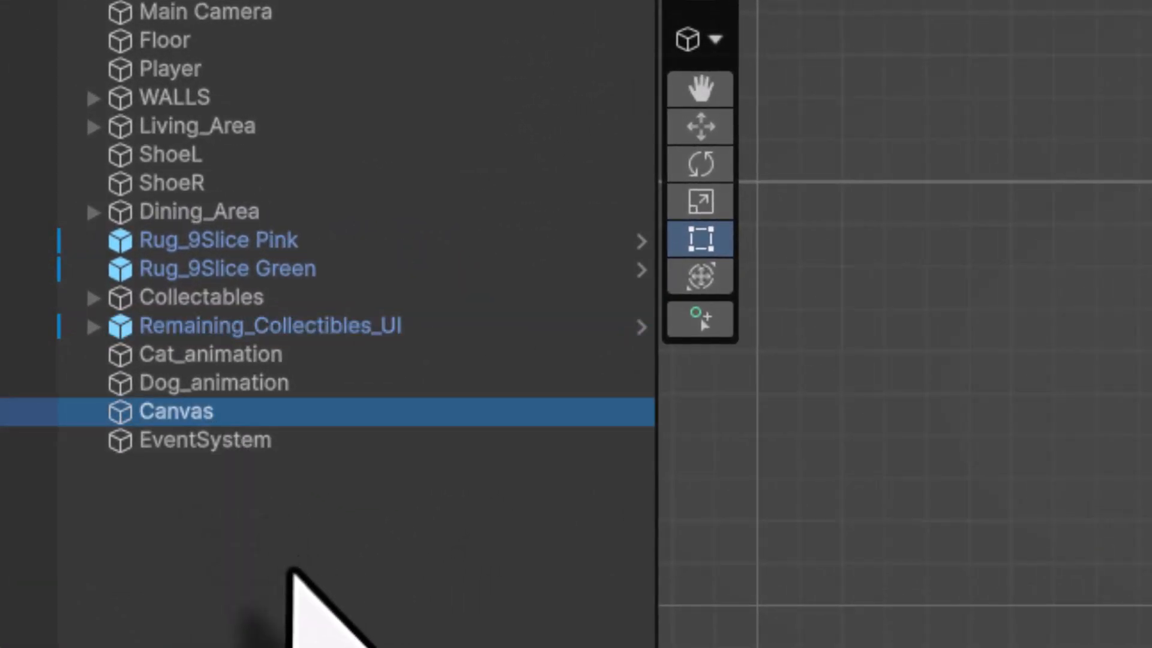
key("Delete")
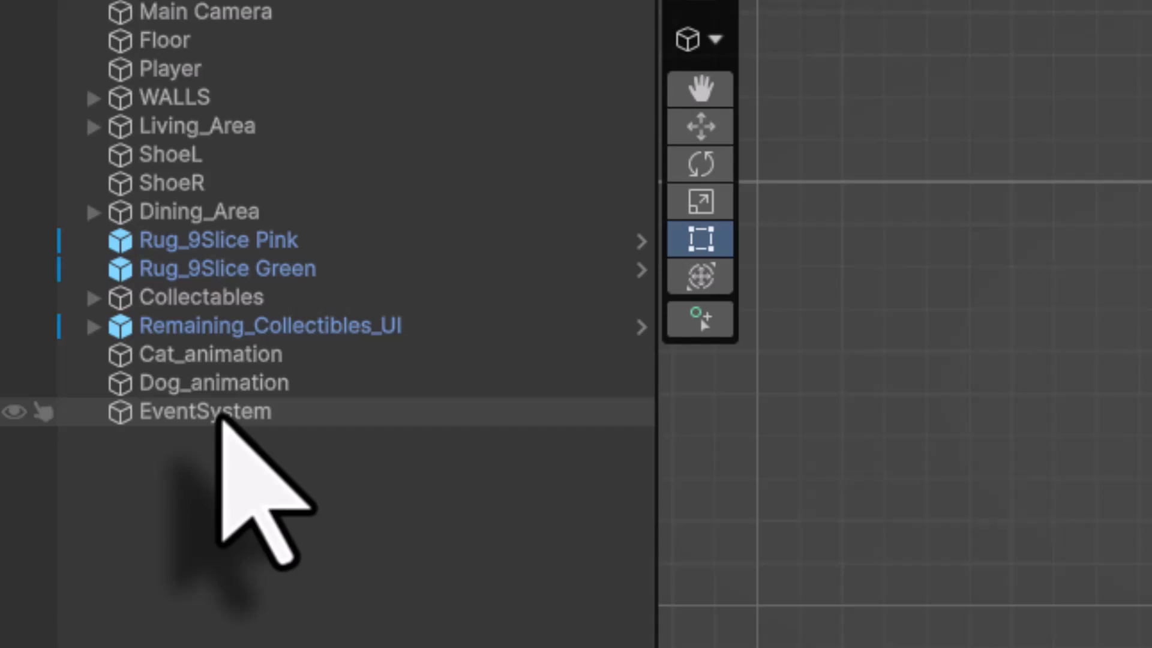
Step: Add a TextMeshPro button as a child of Remaining_Collectibles_UI and name it Back_btn
left_click(226, 328)
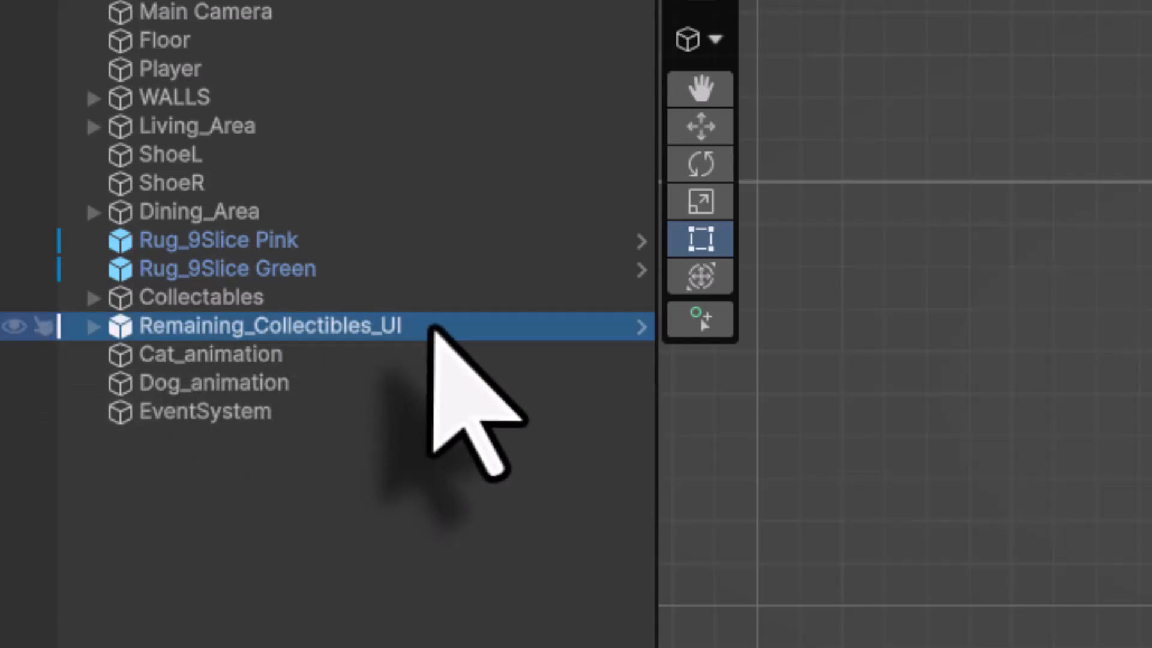
left_click(92, 327)
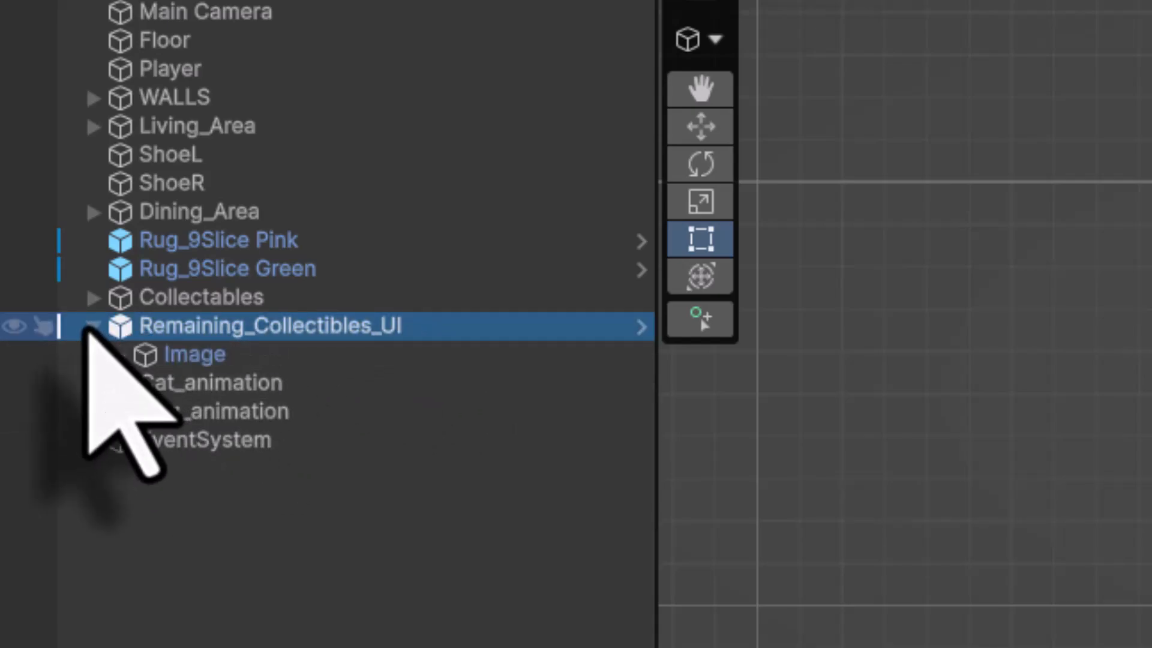
right_click(213, 327)
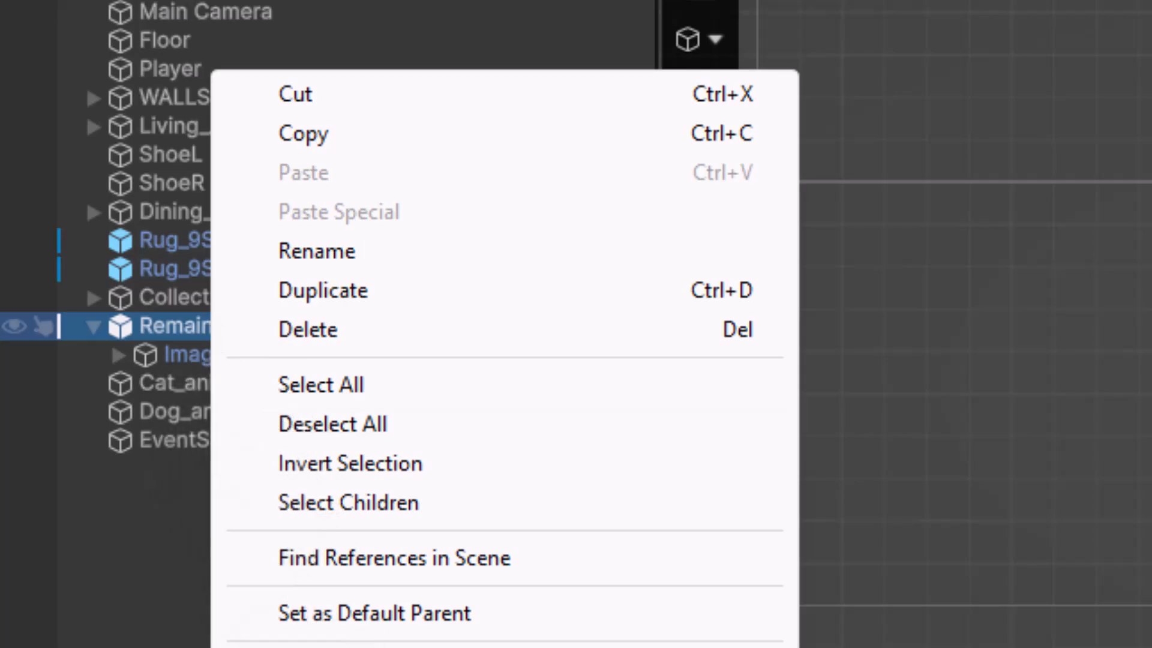
mouse_move(210, 169)
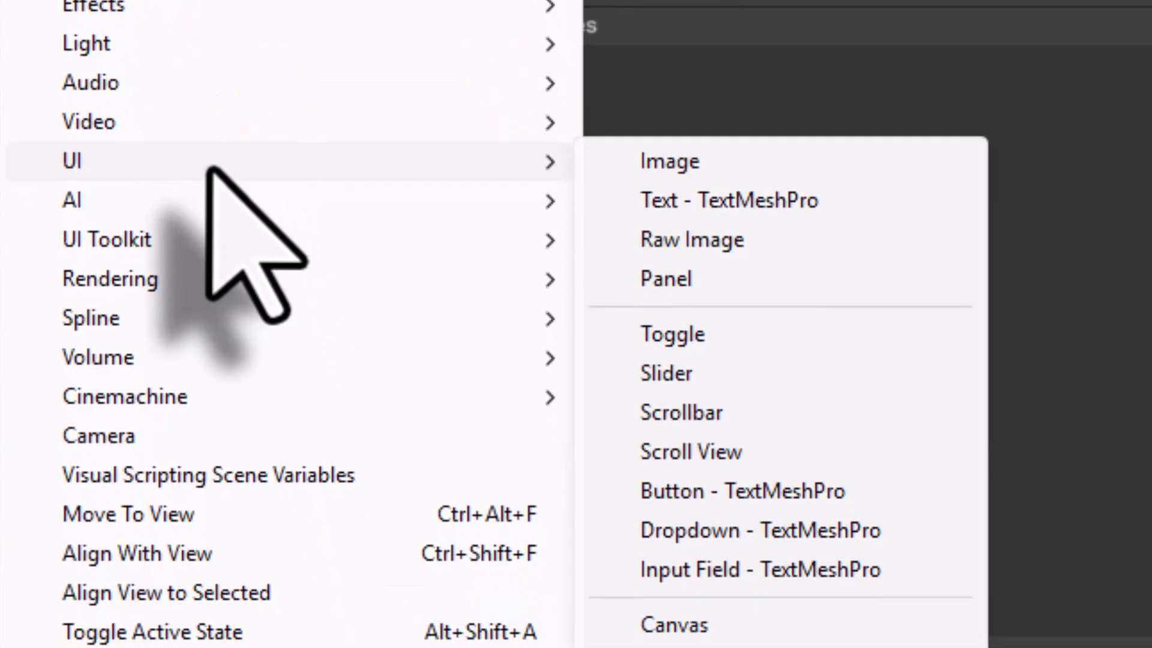
left_click(729, 504)
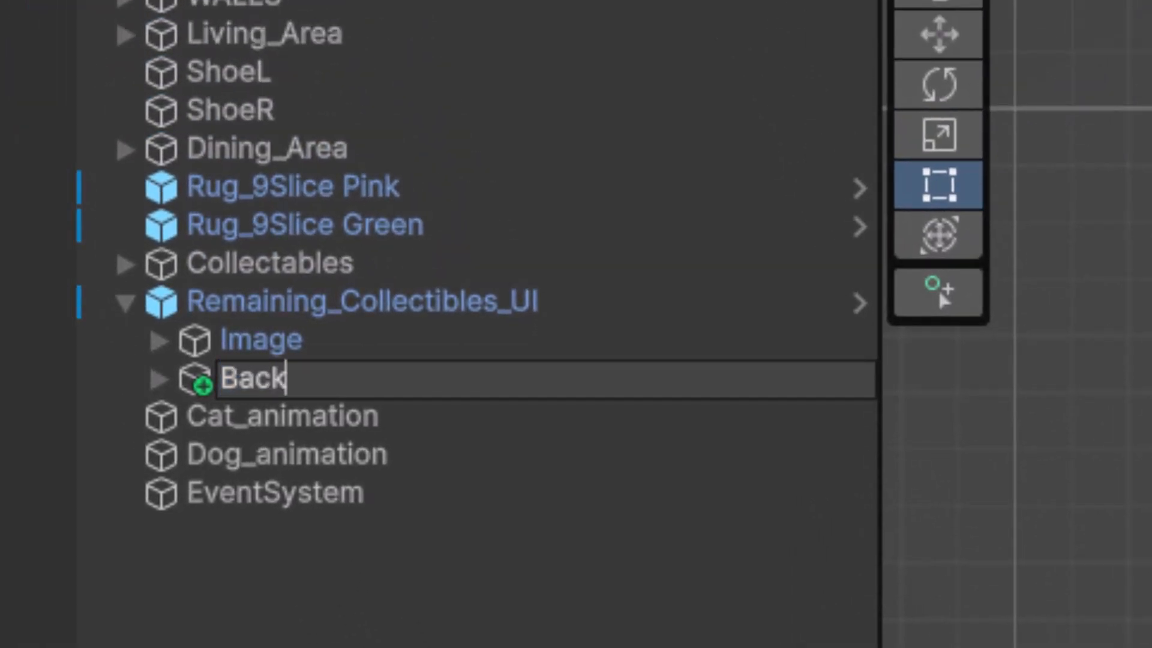
type("Back_btn")
key("Return")
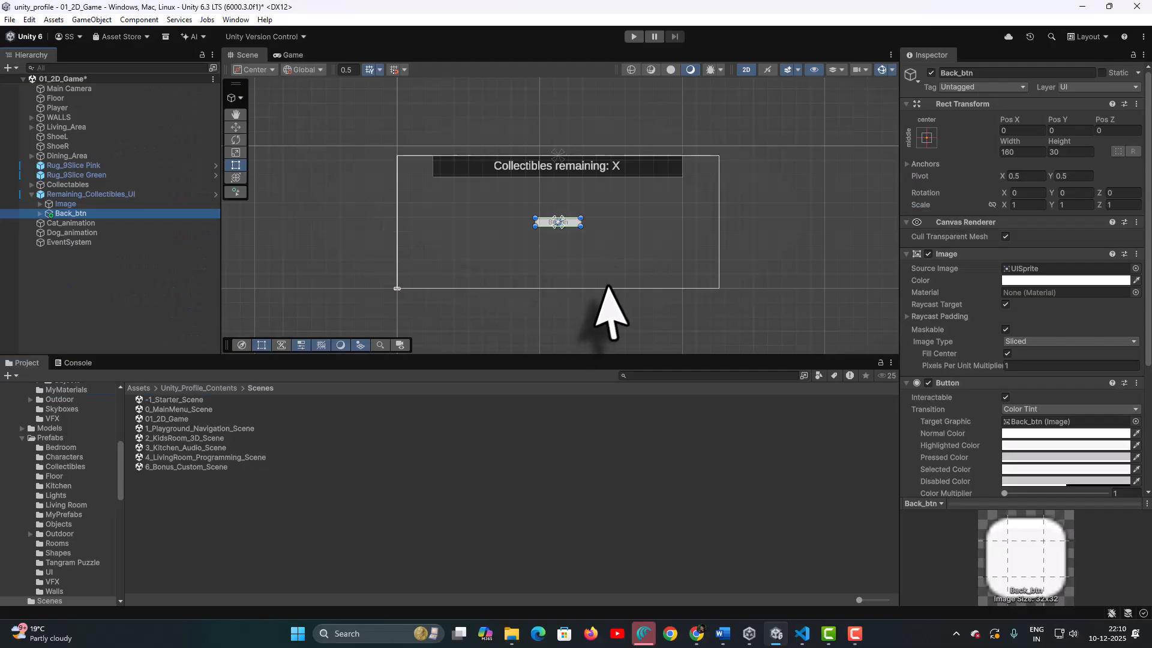
scroll(603, 282, "up", 3)
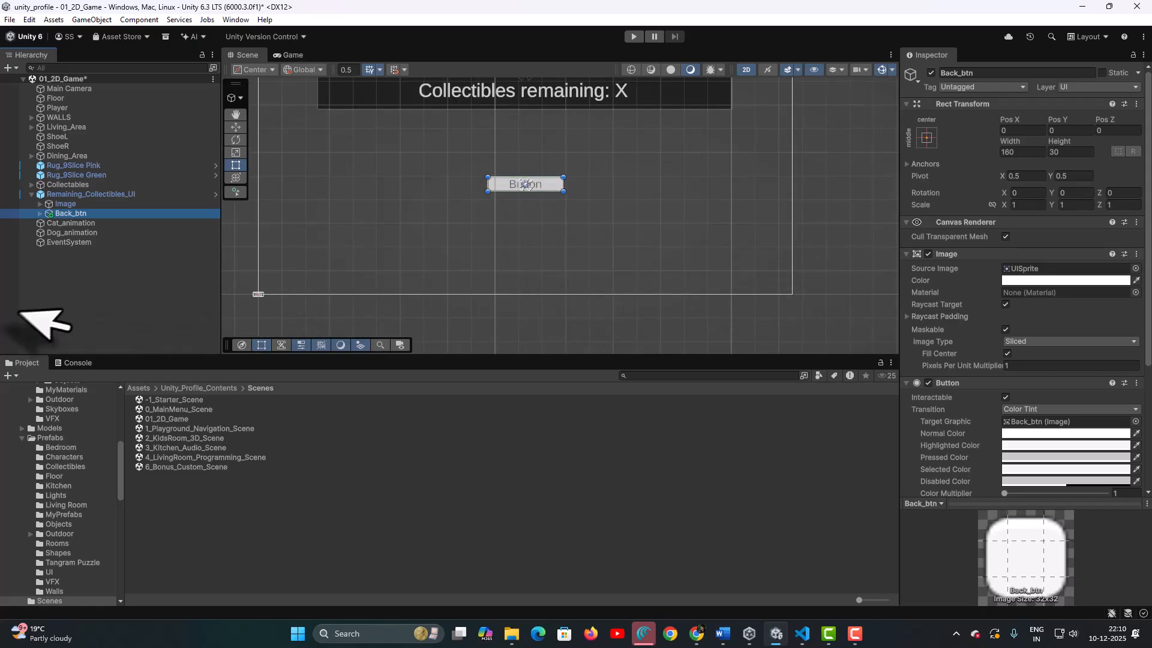
left_click(68, 287)
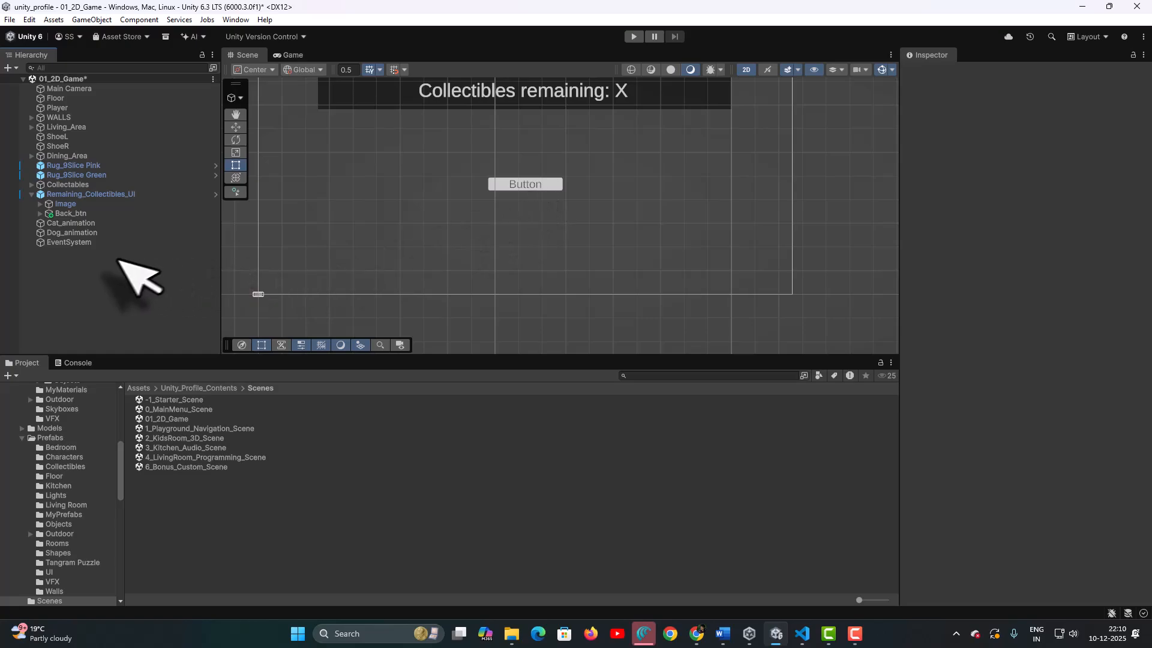
Step: Set Back_btn's Highlighted Color to a bright blue with RGB values 0, 130, 255
left_click(71, 214)
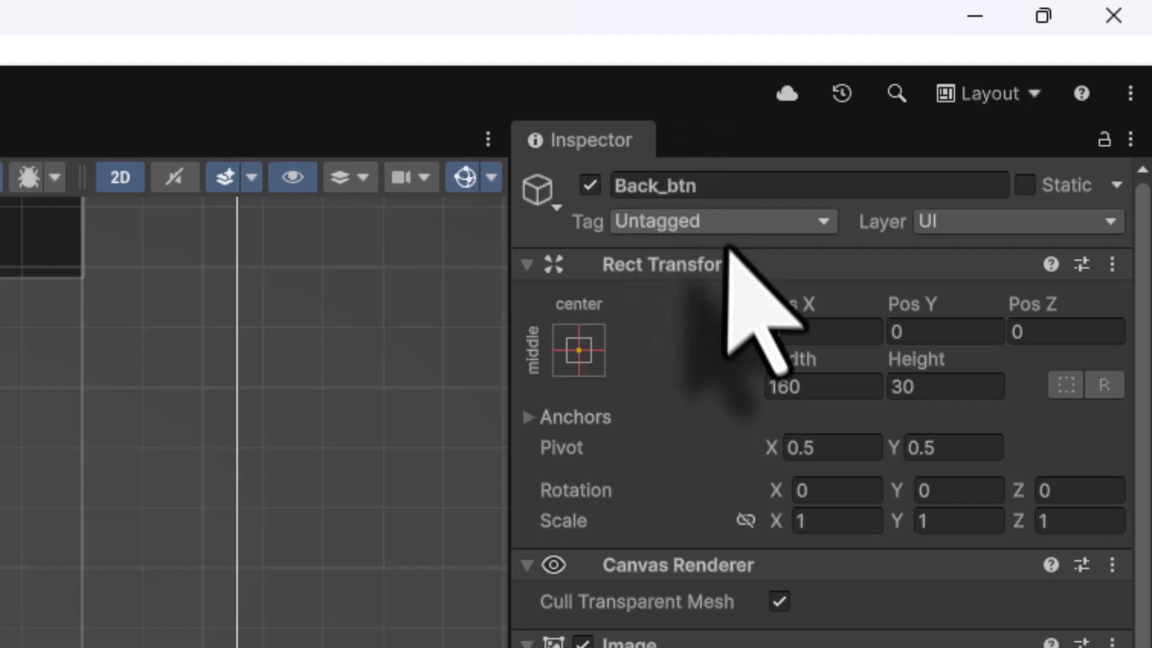
scroll(786, 285, "down", 1)
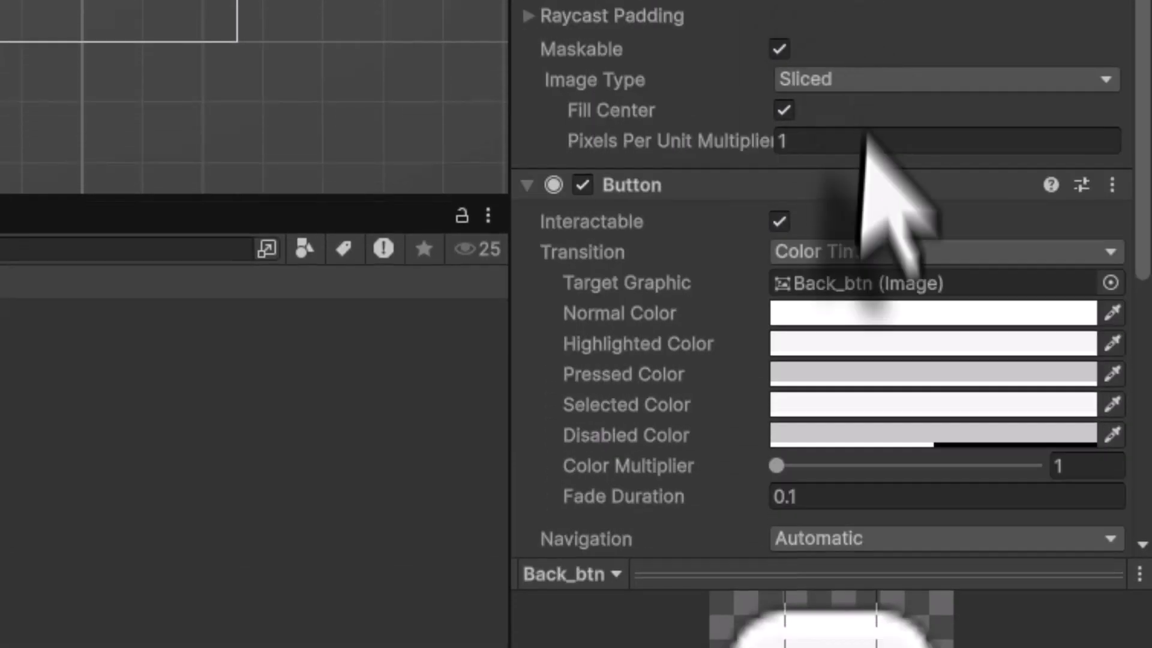
left_click(783, 343)
left_click_drag(836, 173, 781, 216)
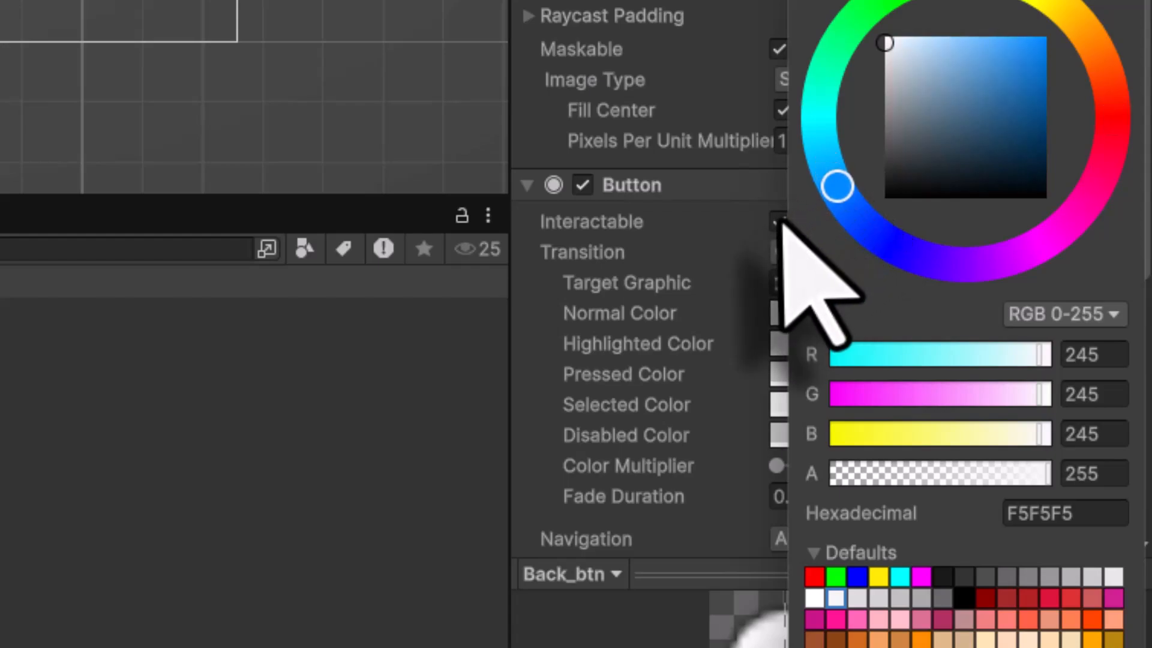
left_click_drag(1001, 85, 1044, 35)
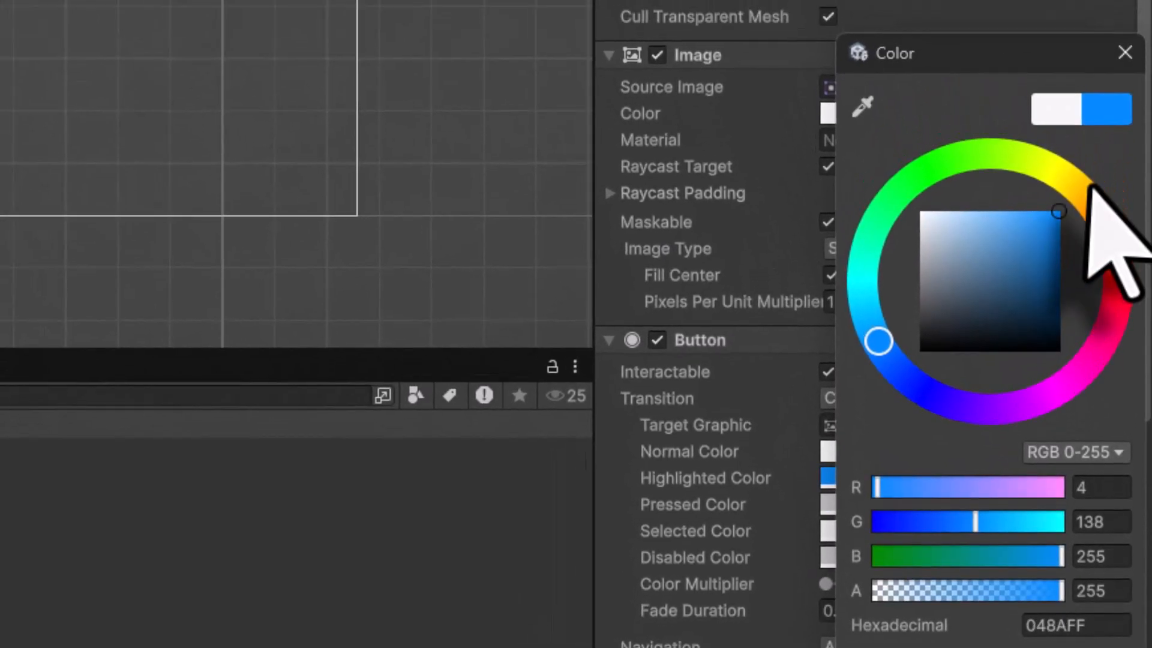
left_click_drag(1089, 186, 1143, 57)
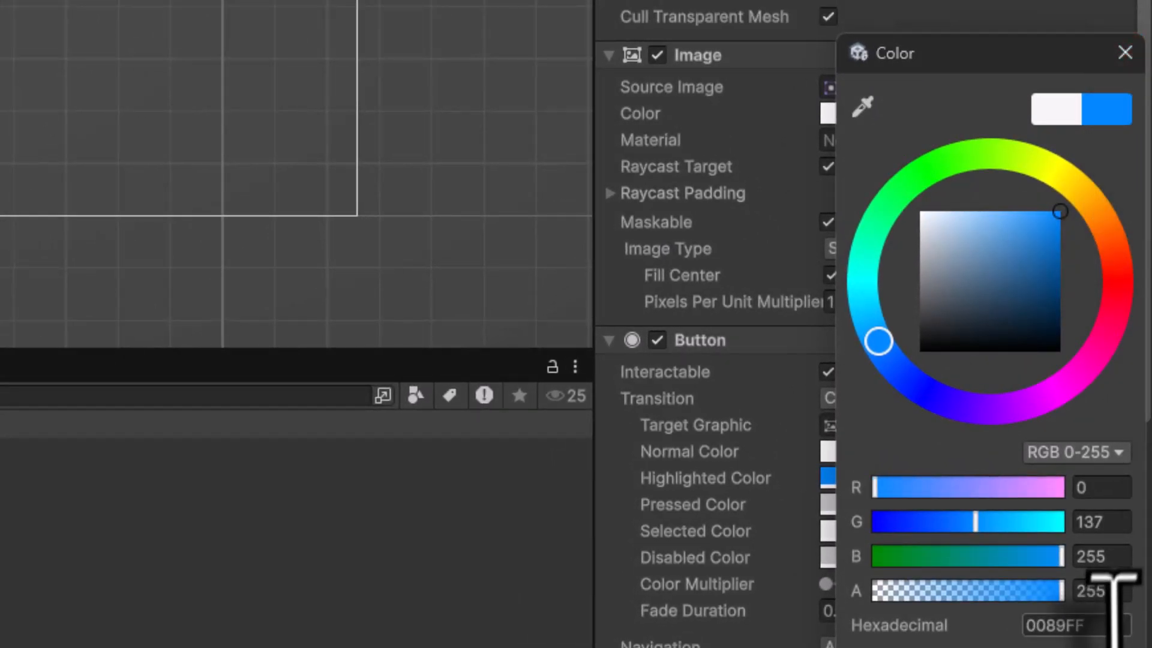
left_click(1101, 522)
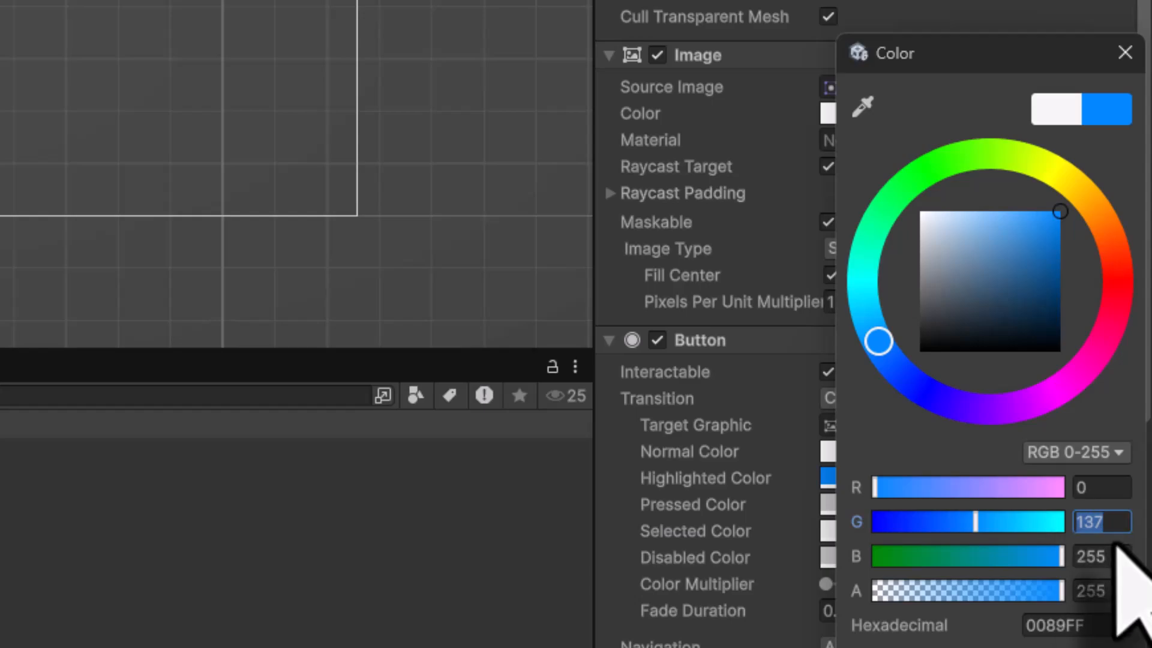
type("130")
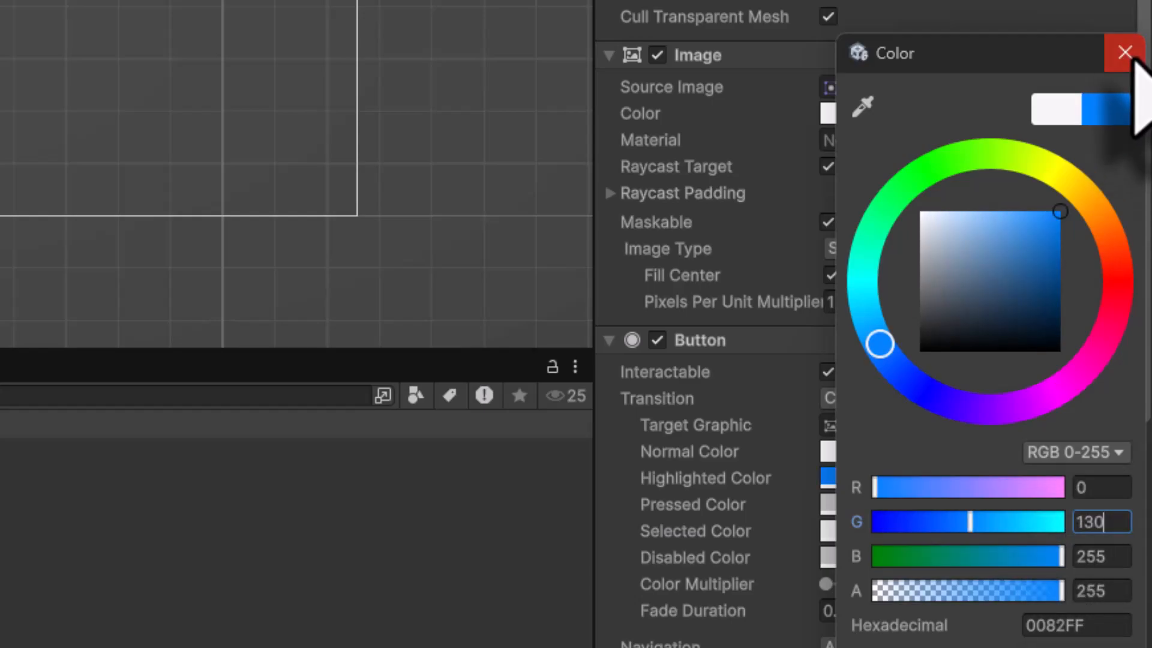
left_click(1126, 53)
Step: Add a Runtime Only event to Back_btn's On Click list and assign Remaining_Collectibles_UI as its object
scroll(891, 576, "down", 5)
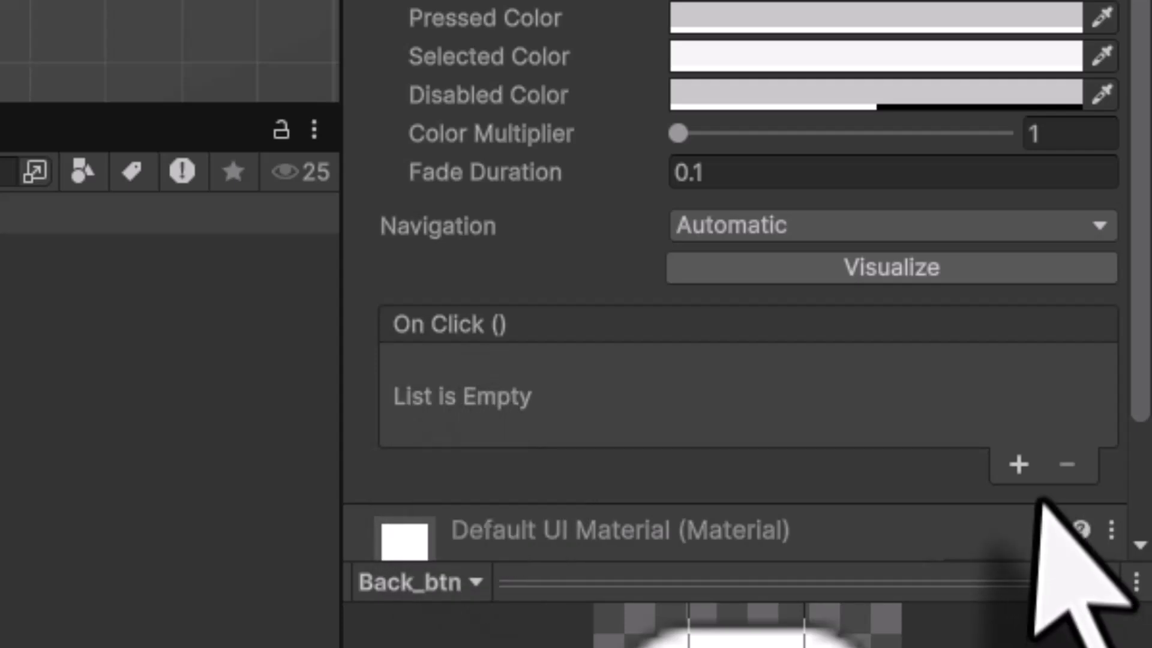
left_click(1018, 464)
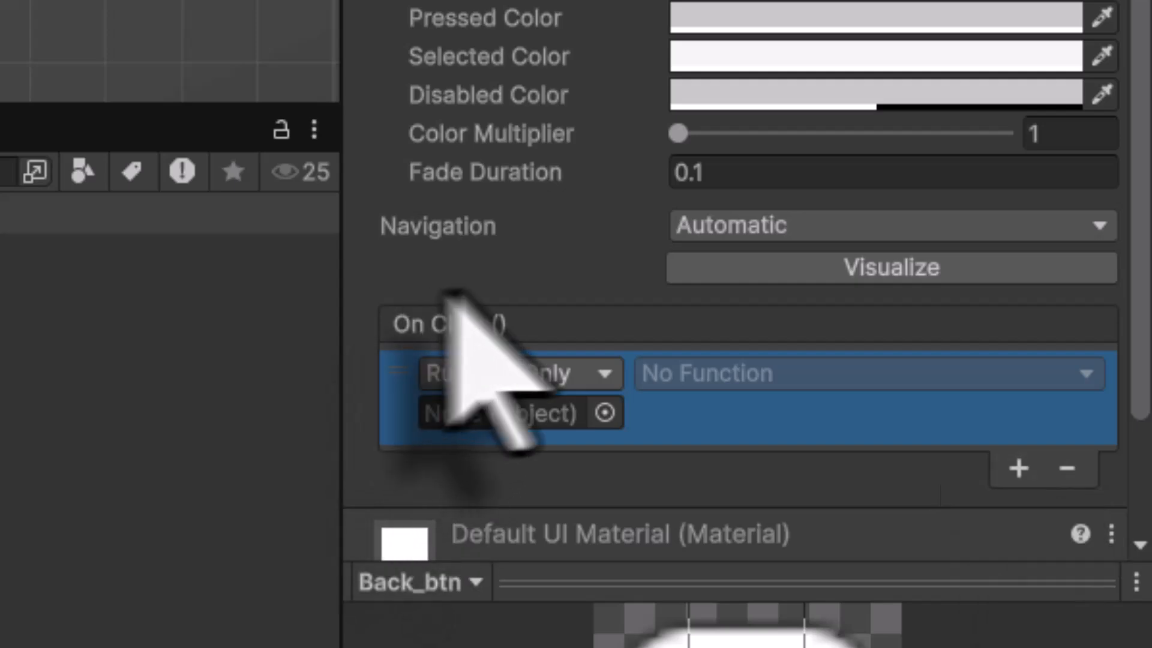
left_click(512, 385)
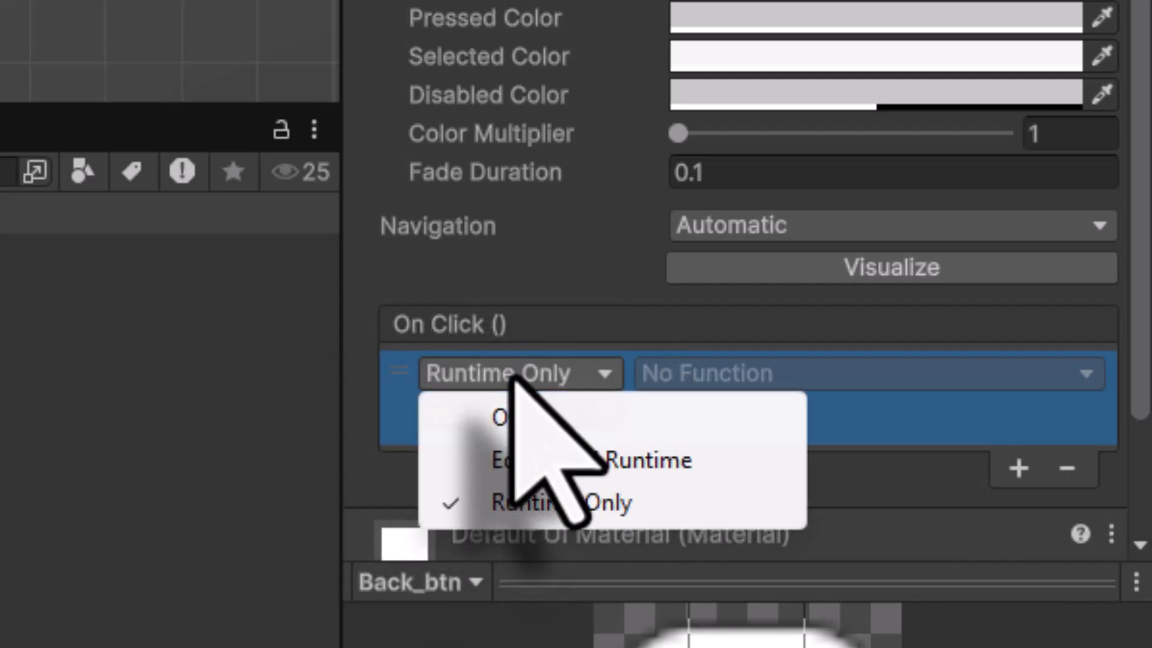
left_click(509, 502)
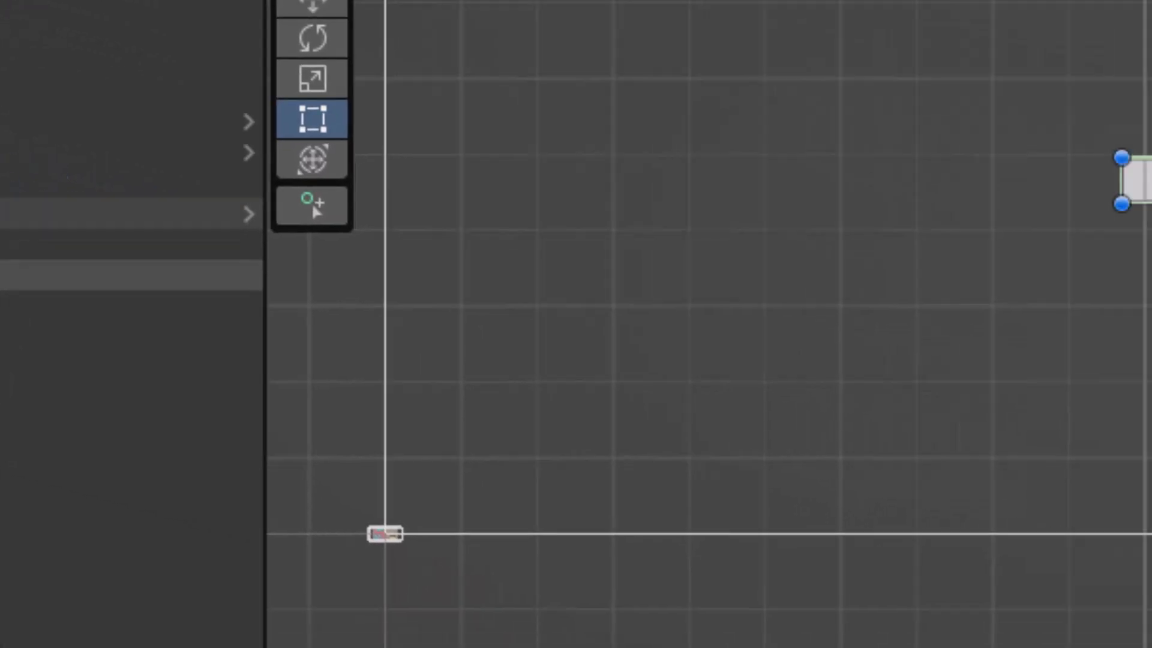
left_click_drag(273, 327, 790, 571)
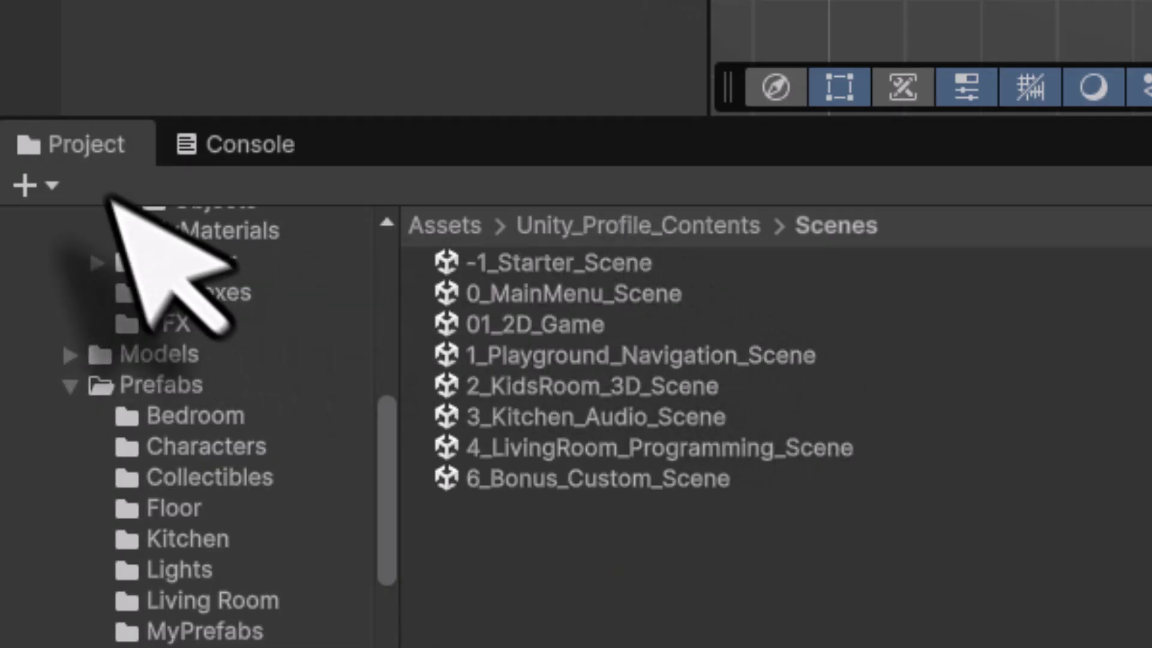
Step: Attach the LoadSceneByIndex script from Unity_Profile_Contents/Source Files/Scripts to the Remaining_Collectibles_UI object
left_click(582, 228)
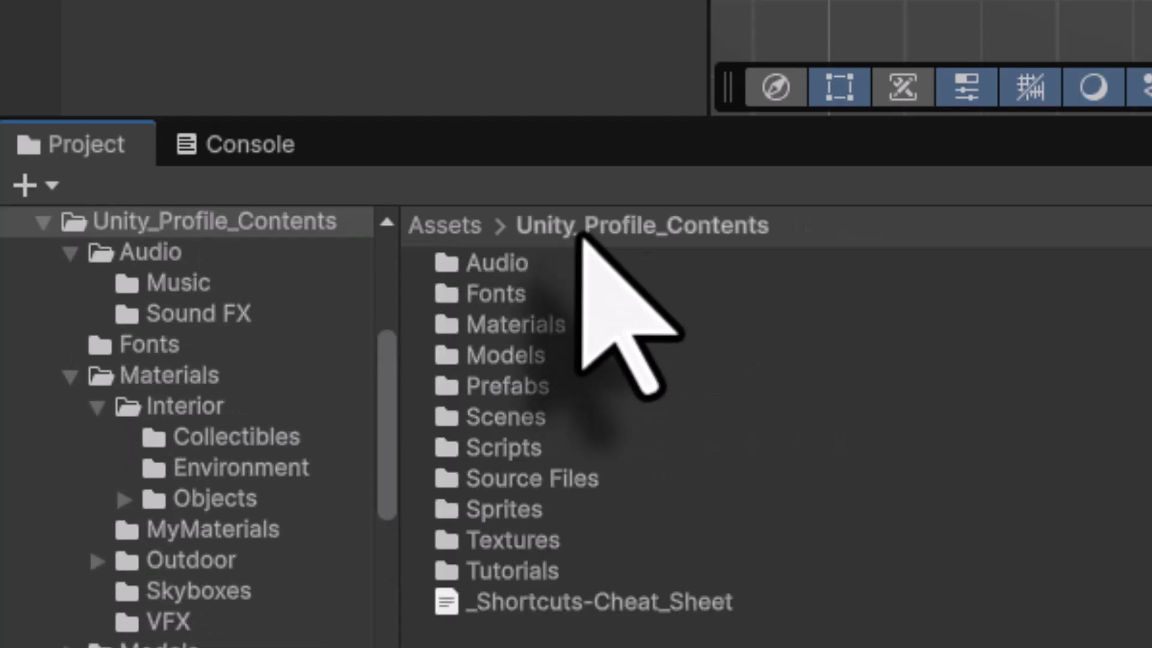
double_click(543, 479)
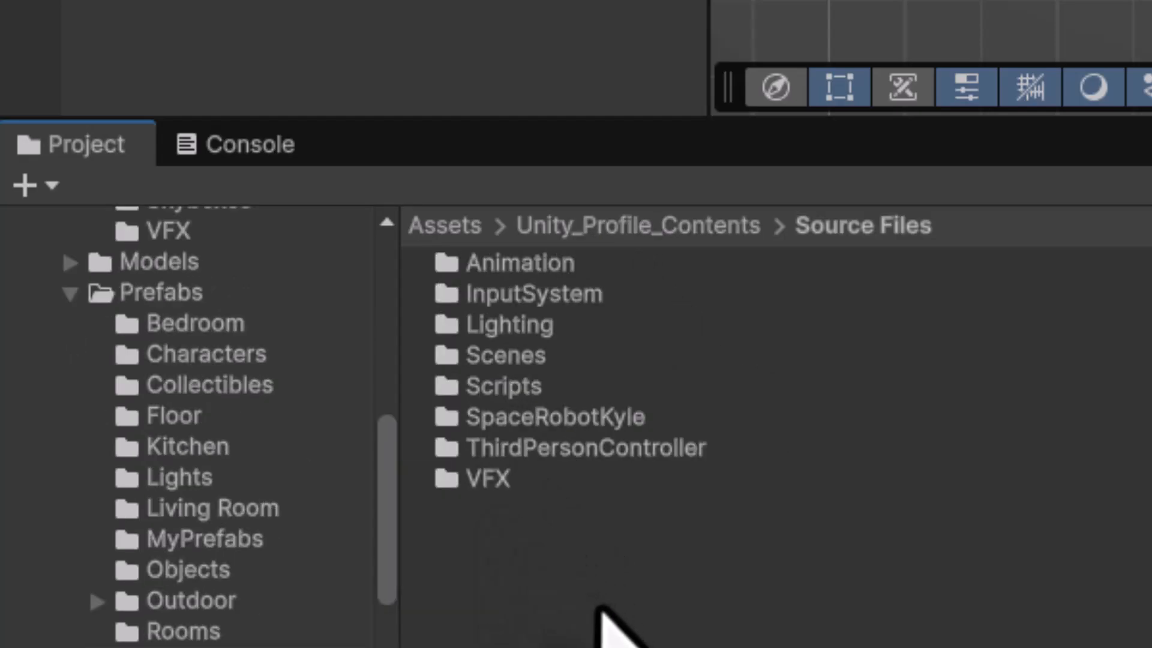
double_click(518, 391)
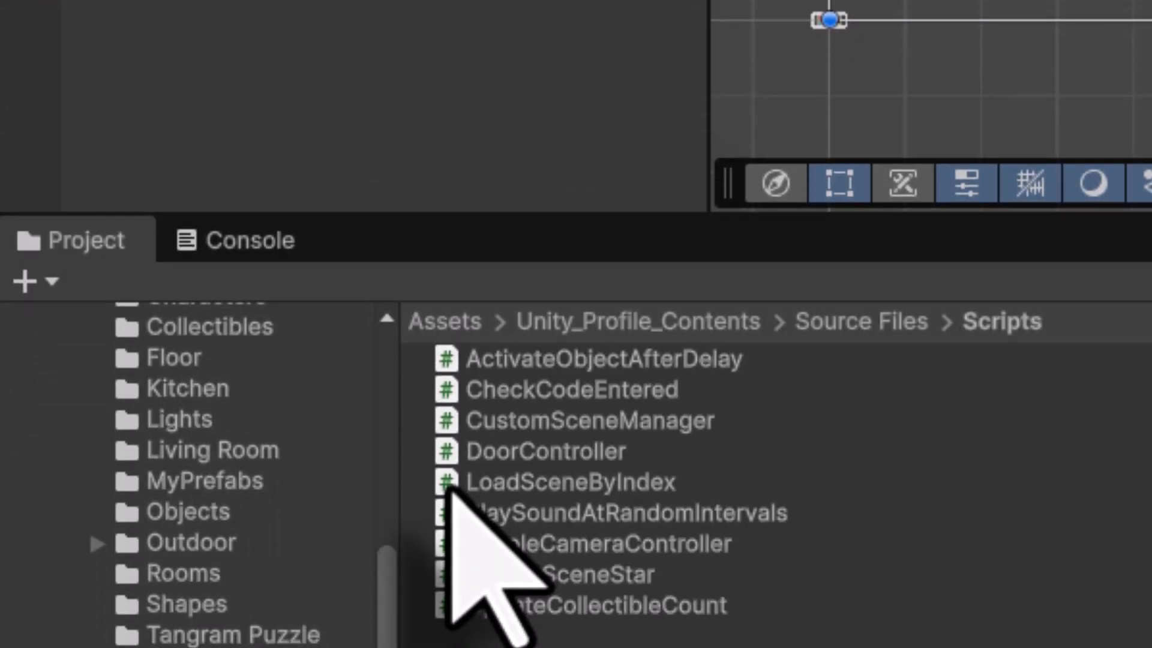
left_click_drag(452, 484, 525, 0)
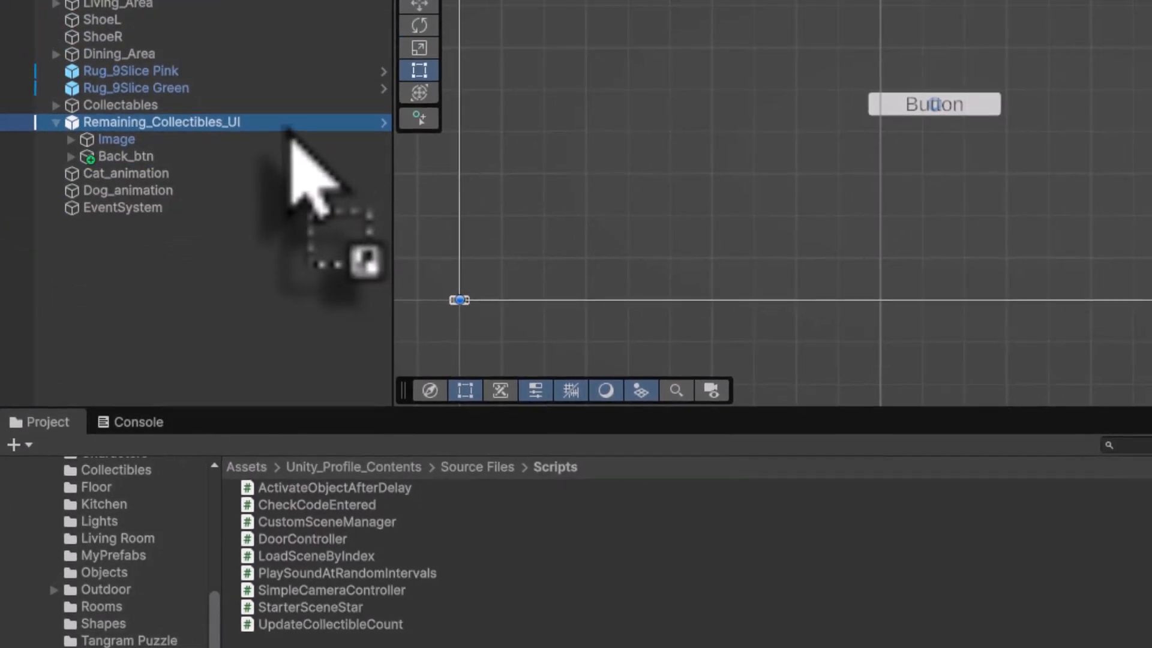
left_click_drag(290, 135, 291, 126)
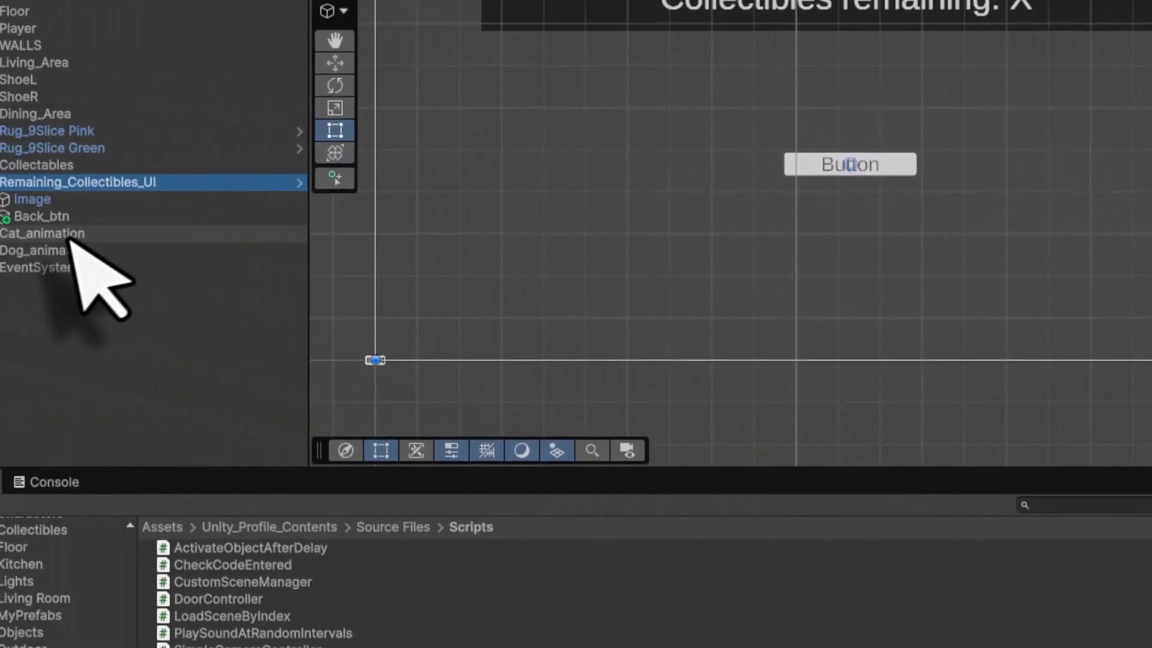
Step: Set Back_btn's On Click function to LoadSceneByIndex.LoadScene (int) with scene index 0
left_click(126, 240)
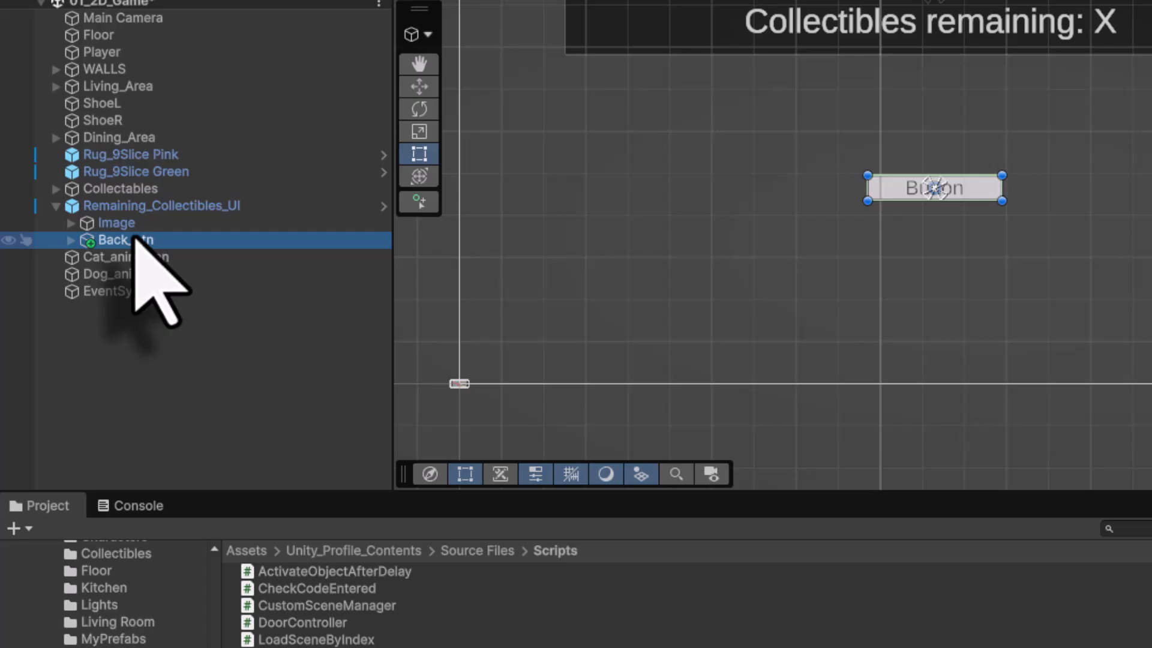
scroll(870, 636, "down", 5)
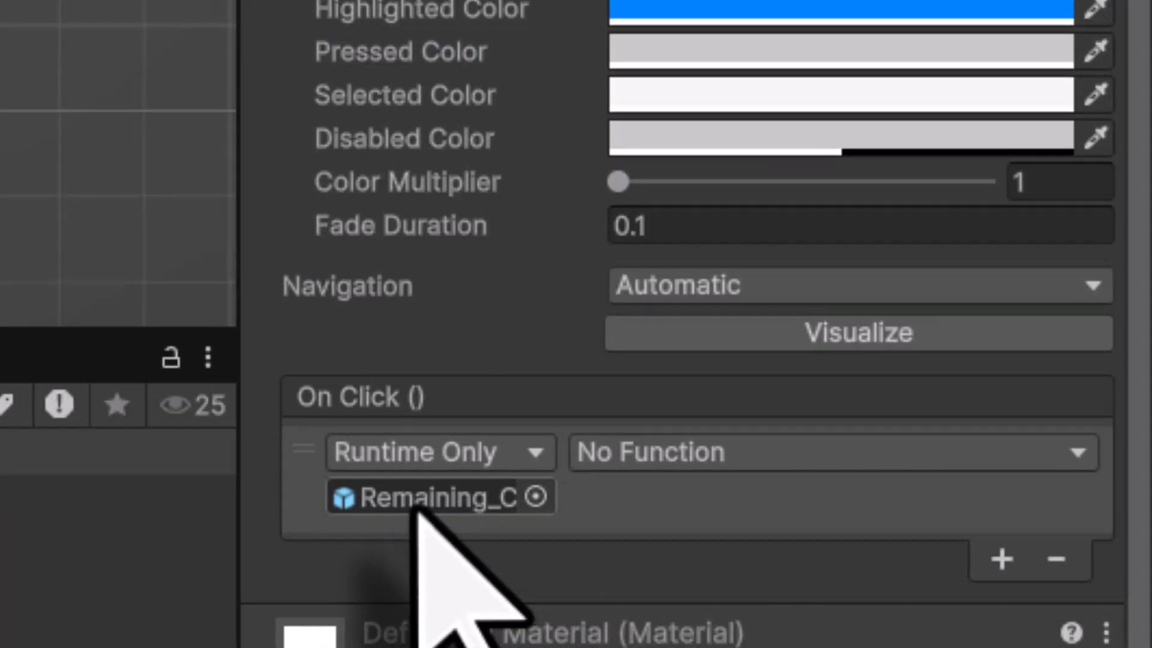
left_click(630, 456)
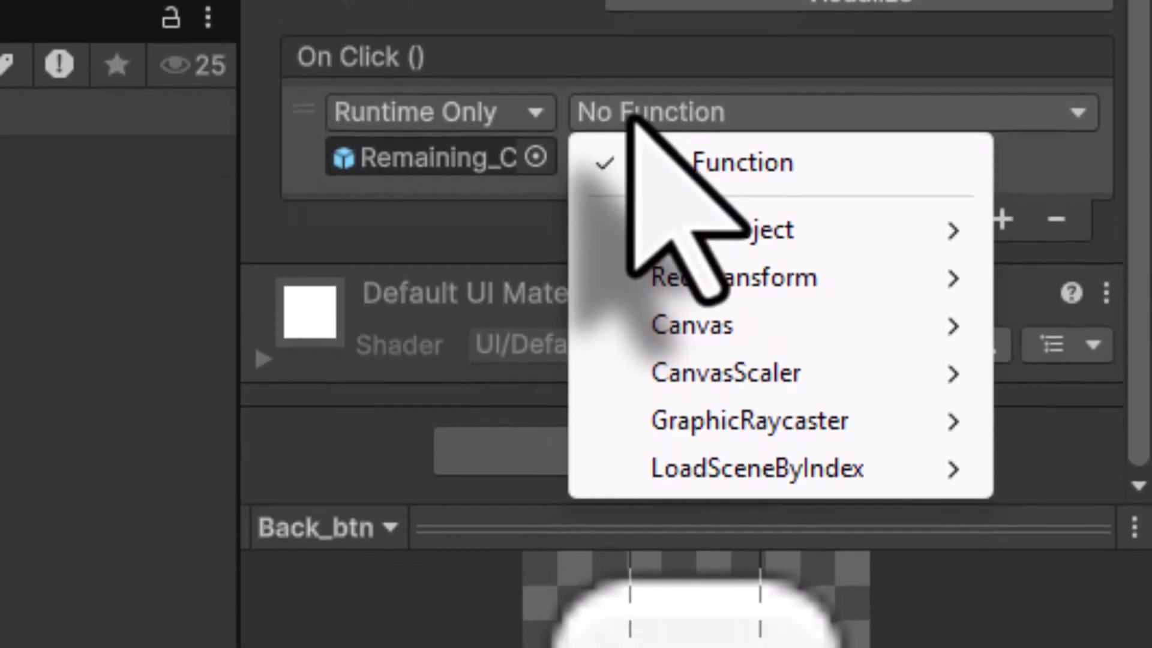
mouse_move(728, 469)
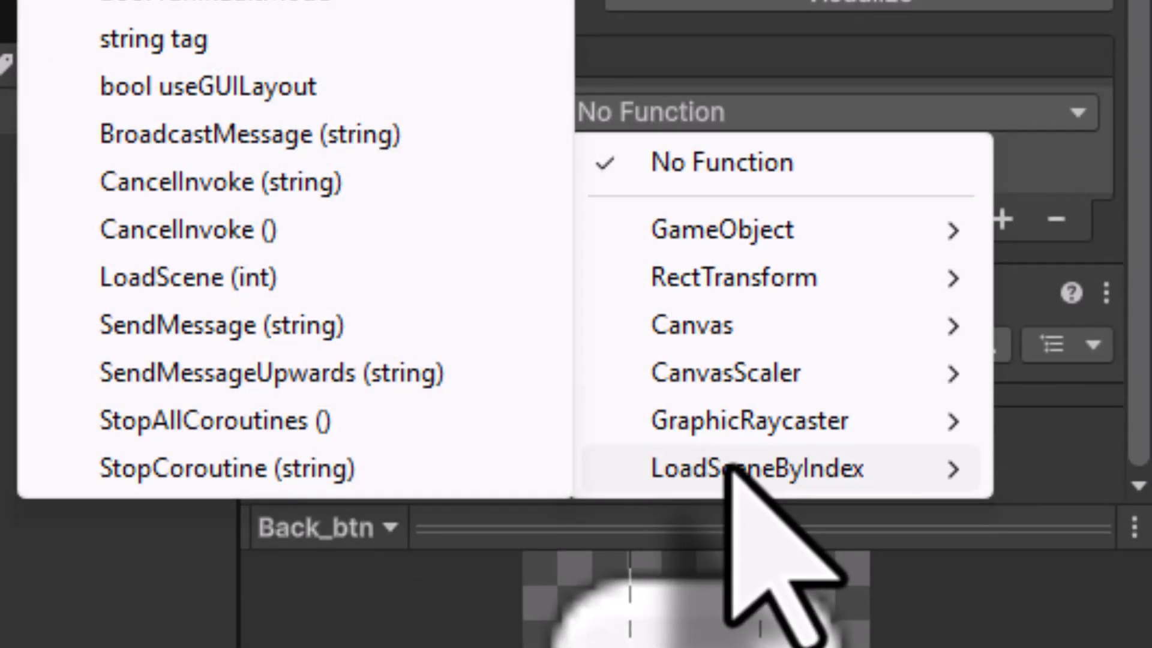
left_click(214, 282)
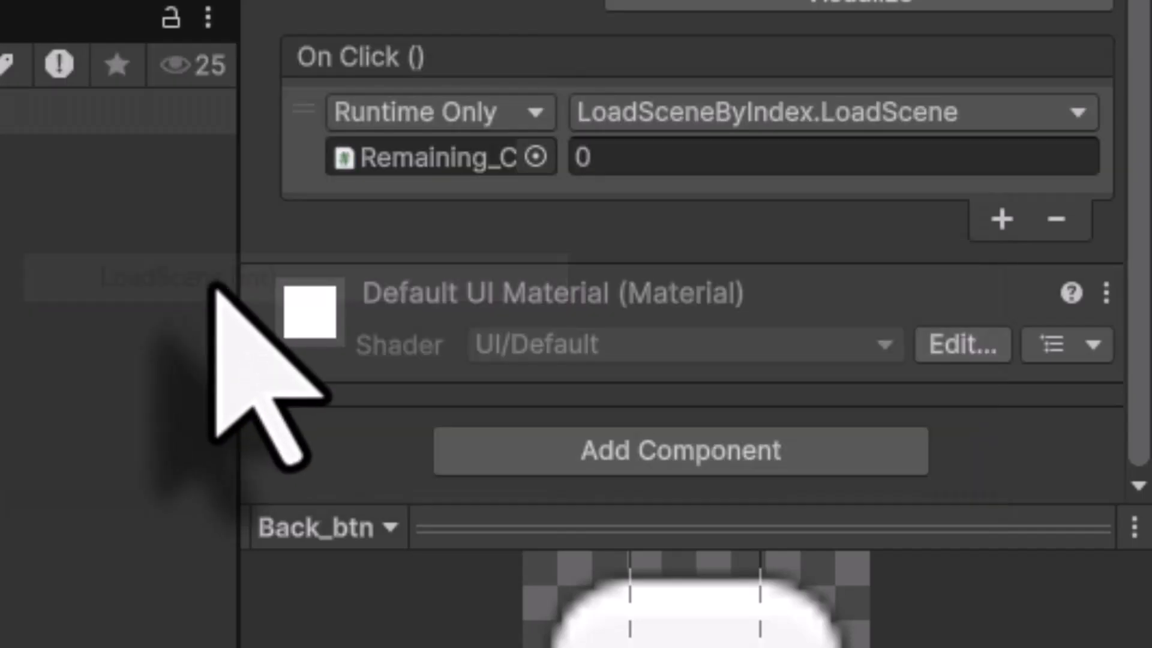
left_click(627, 159)
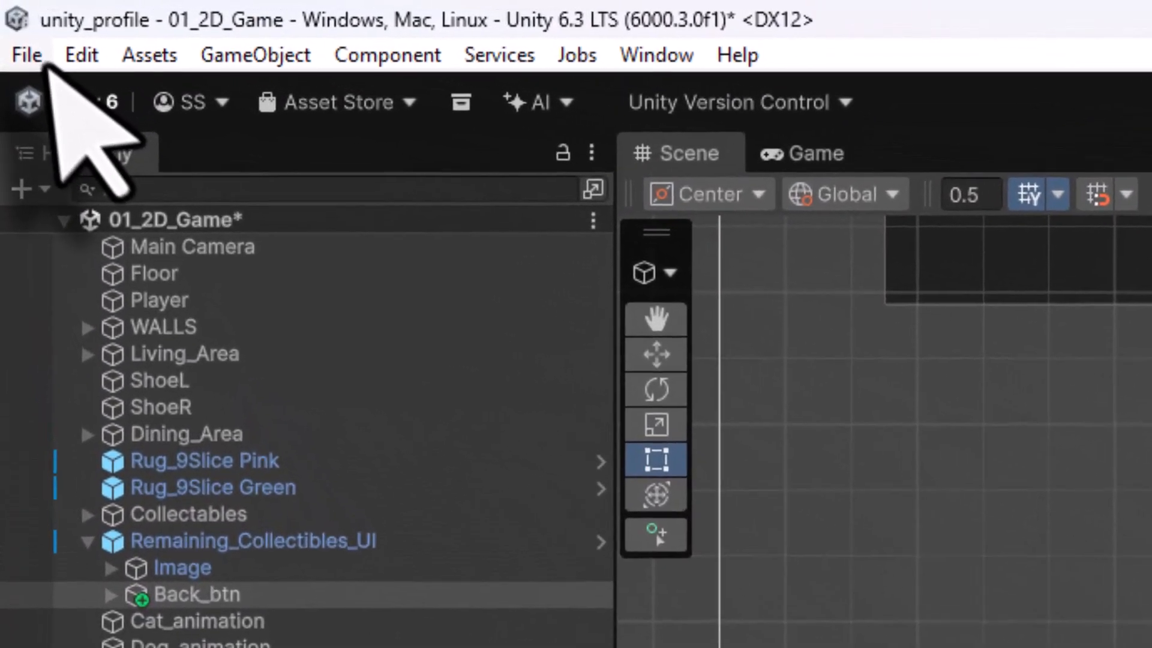
Step: Check the build index of 0_MainMenu_Scene in the Scene List of the Build Profiles
left_click(10, 19)
left_click(135, 239)
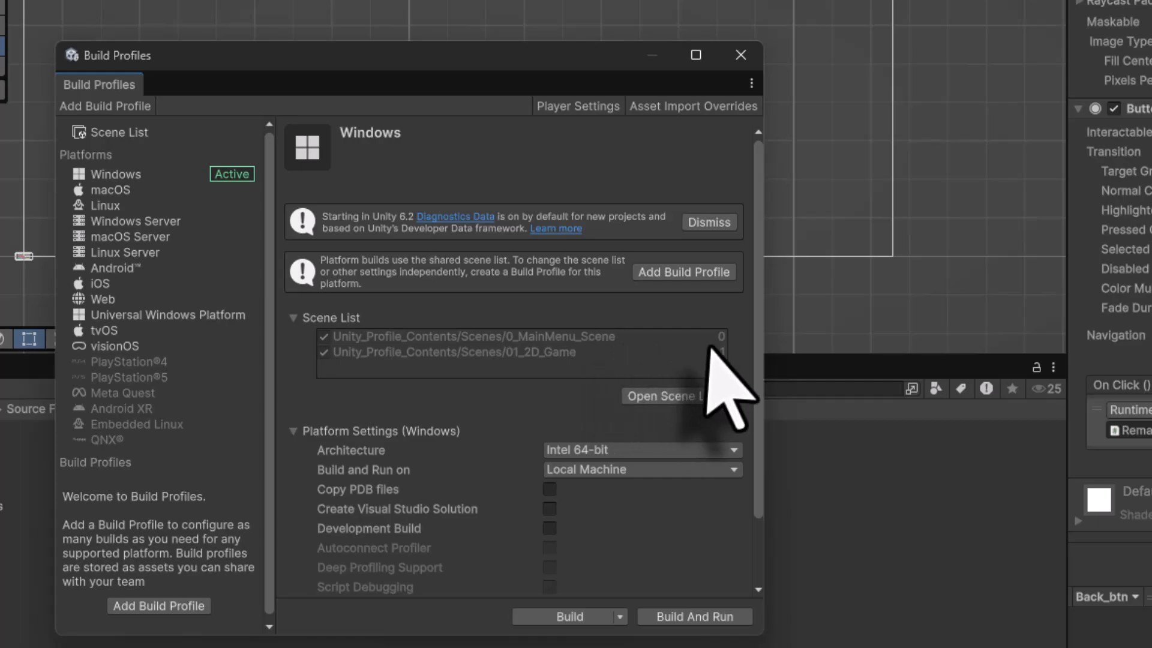
left_click(741, 54)
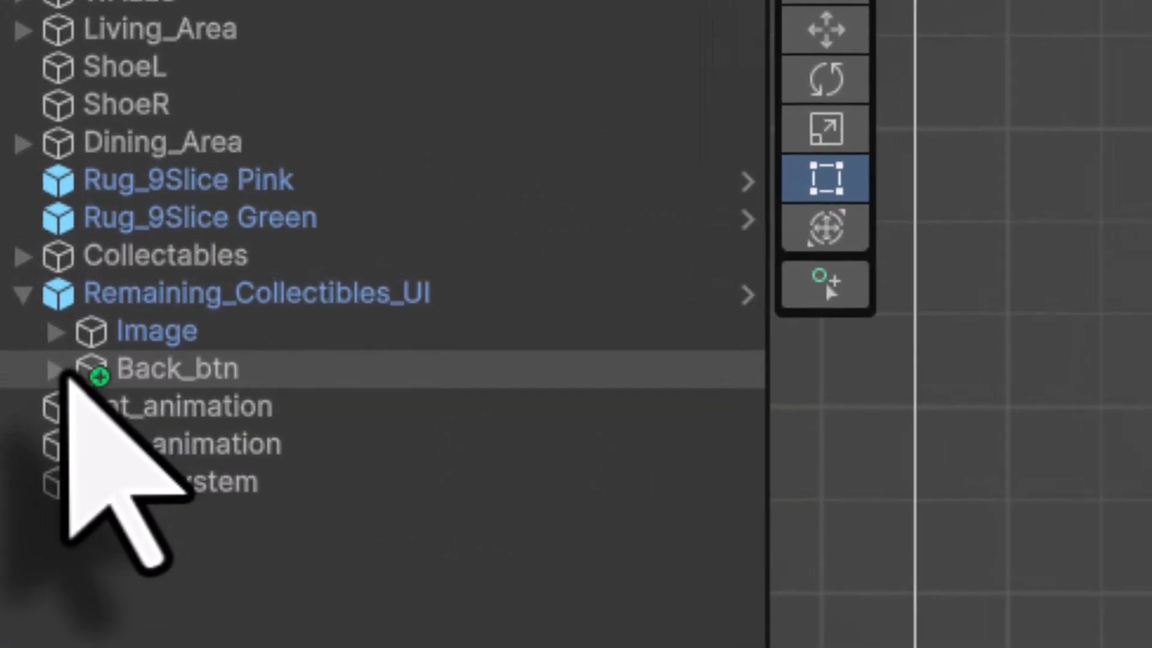
Step: Change the text of Back_btn's Text (TMP) child to "Back"
left_click(40, 214)
left_click(205, 408)
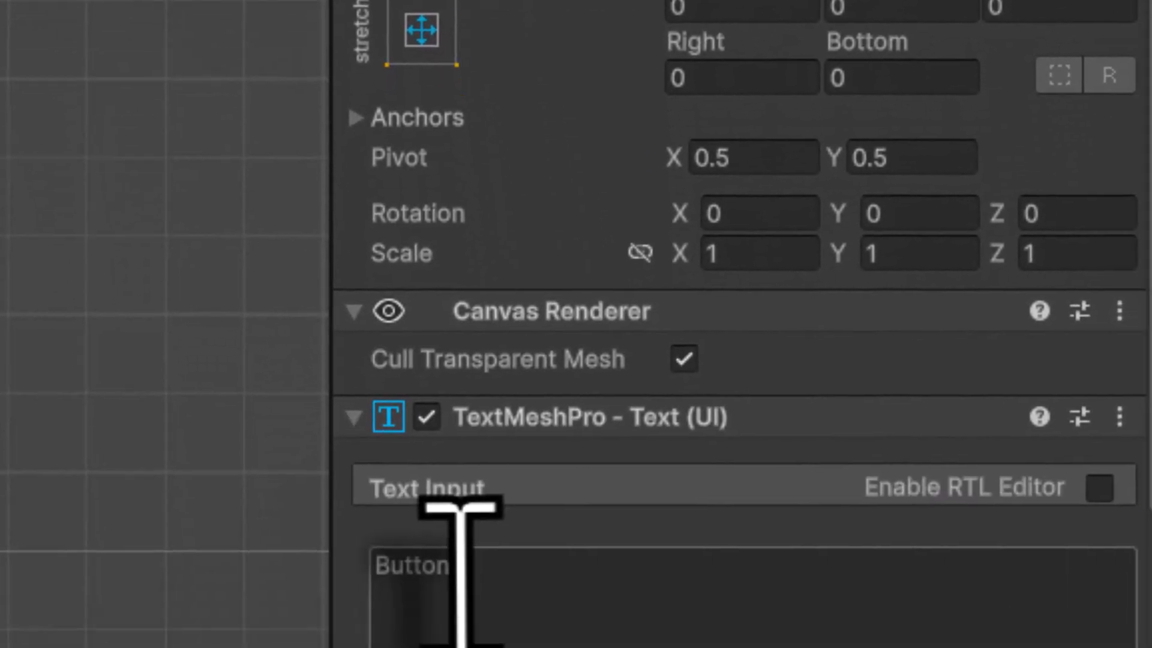
left_click(459, 576)
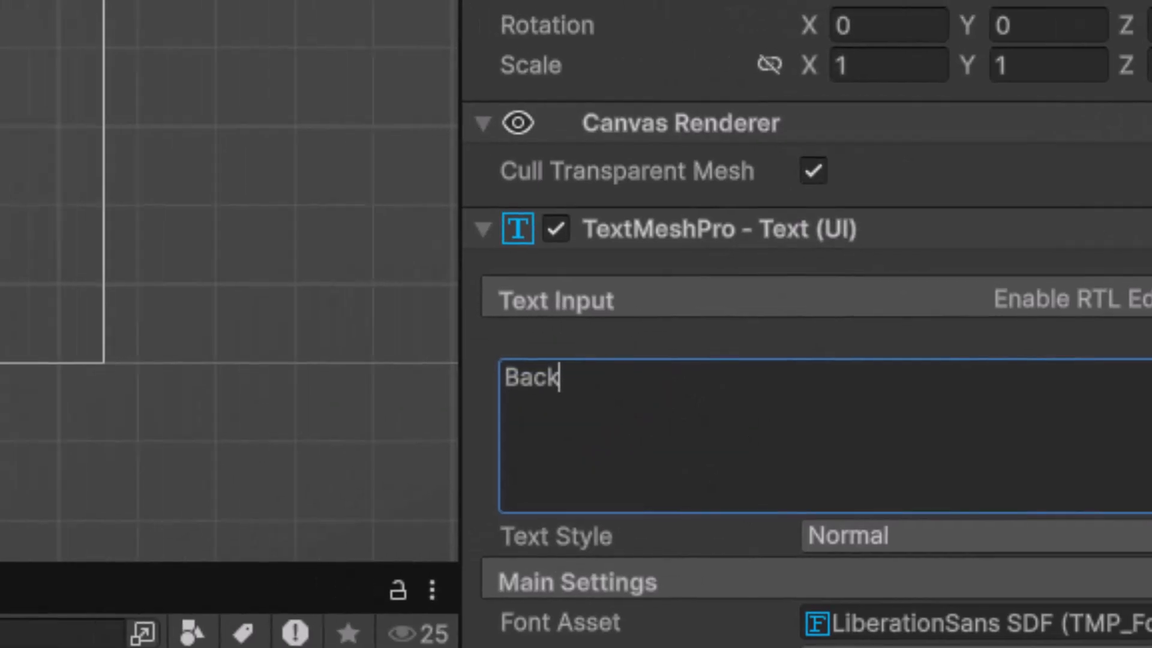
left_click(259, 255)
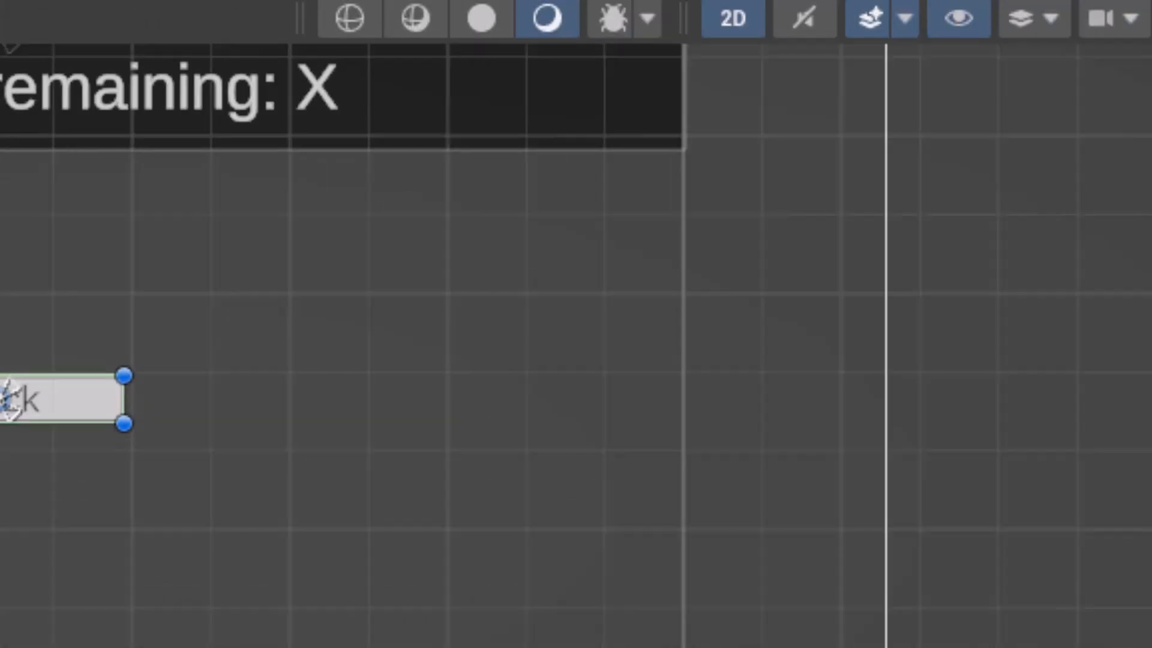
Step: Anchor and position Back_btn at the bottom right of the canvas, and save the 01_2D_Game scene
left_click(738, 428)
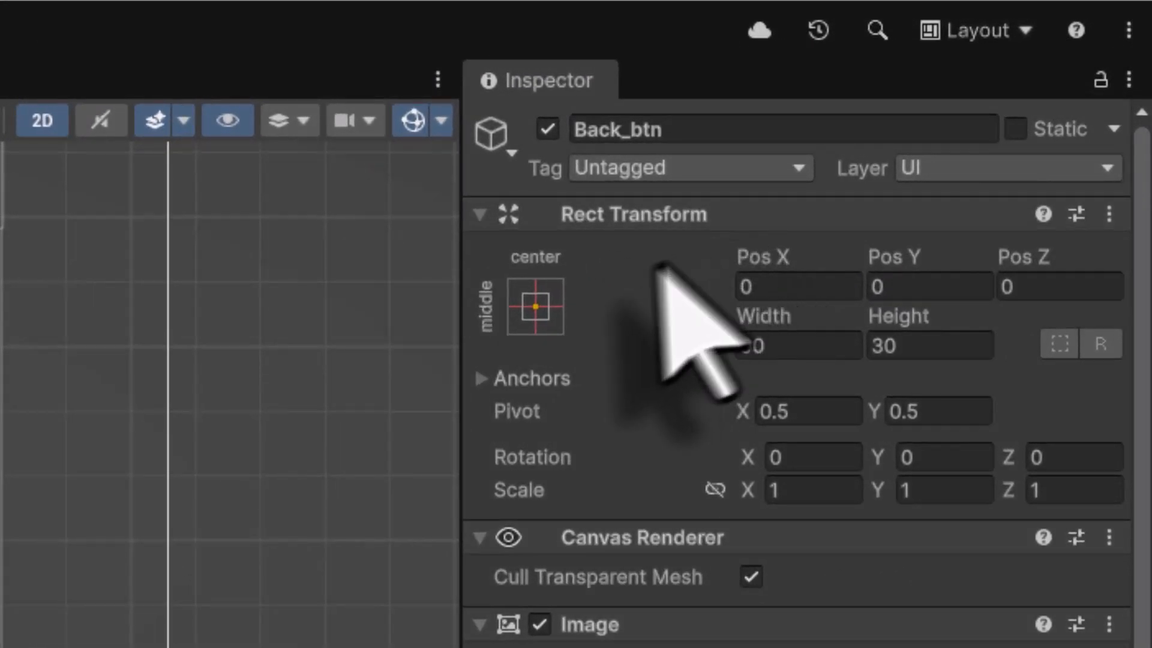
left_click(535, 306)
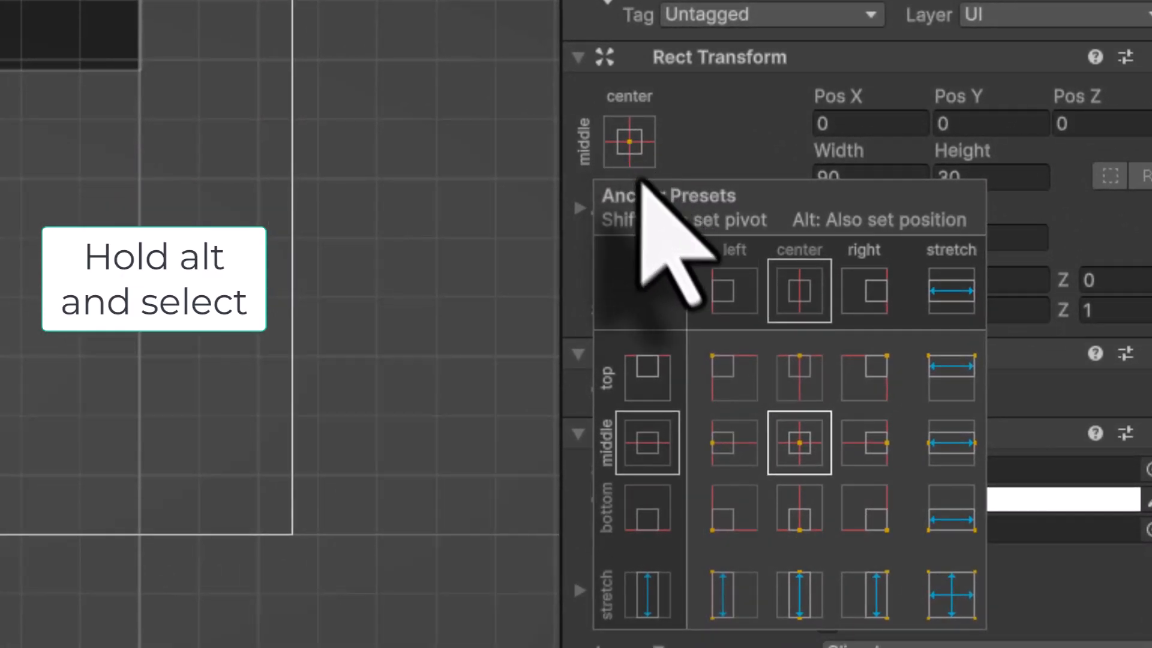
left_click(864, 509, "alt")
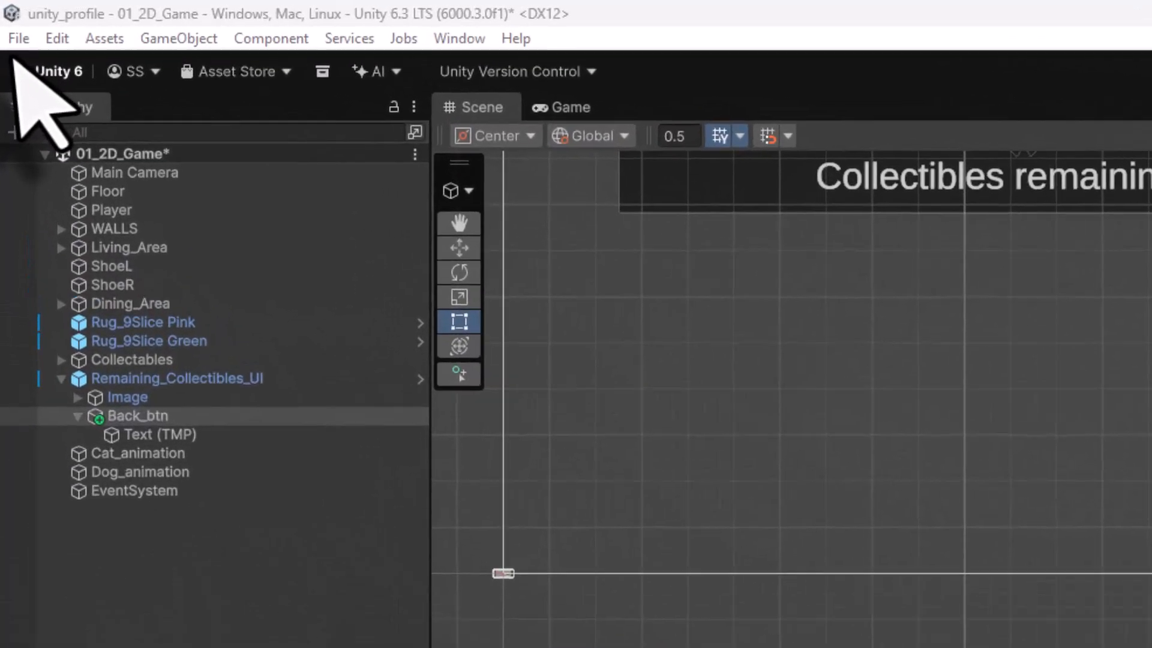
left_click(9, 19)
left_click(24, 78)
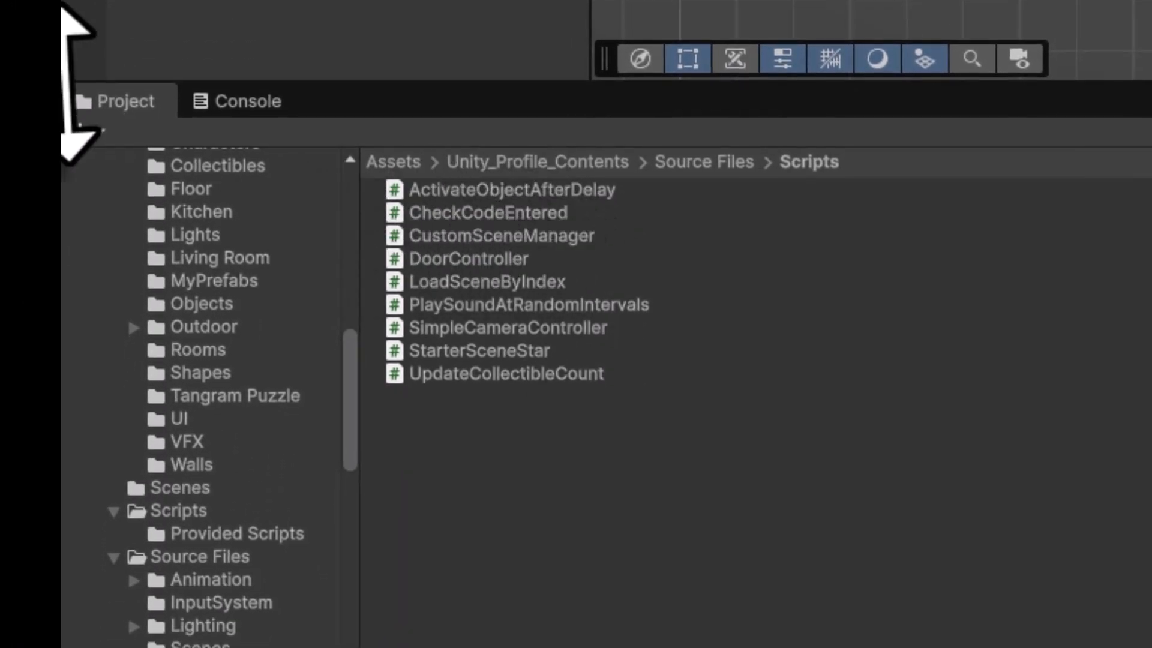
Step: Open 0_MainMenu_Scene from the Unity_Profile_Contents/Scenes folder
left_click(393, 162)
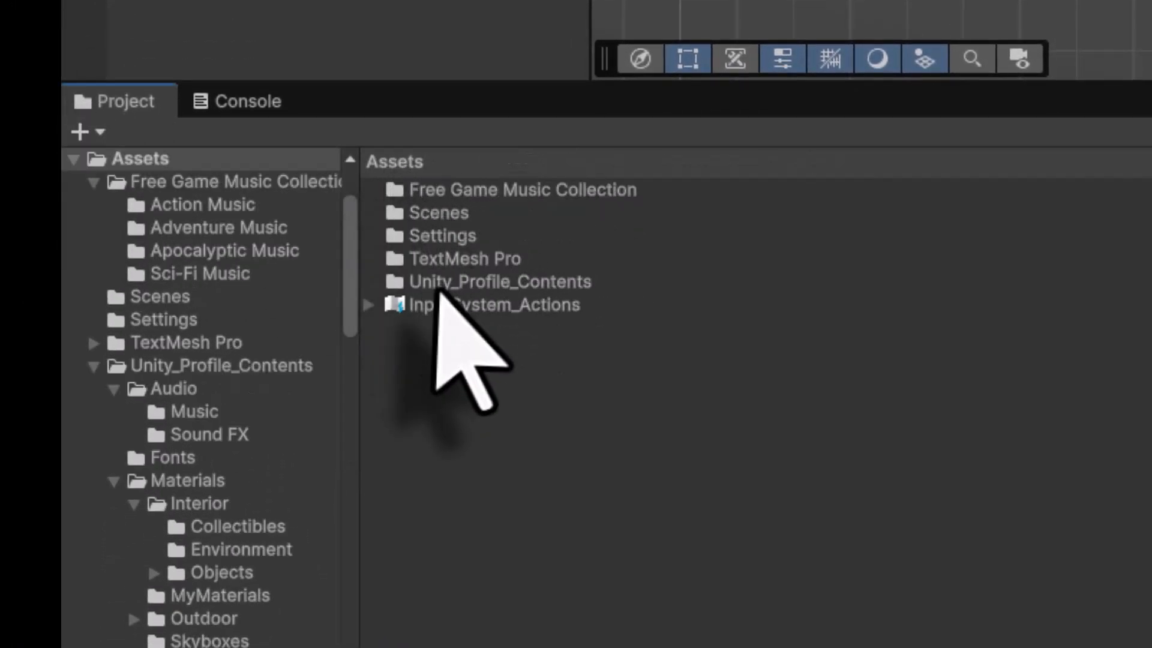
double_click(444, 282)
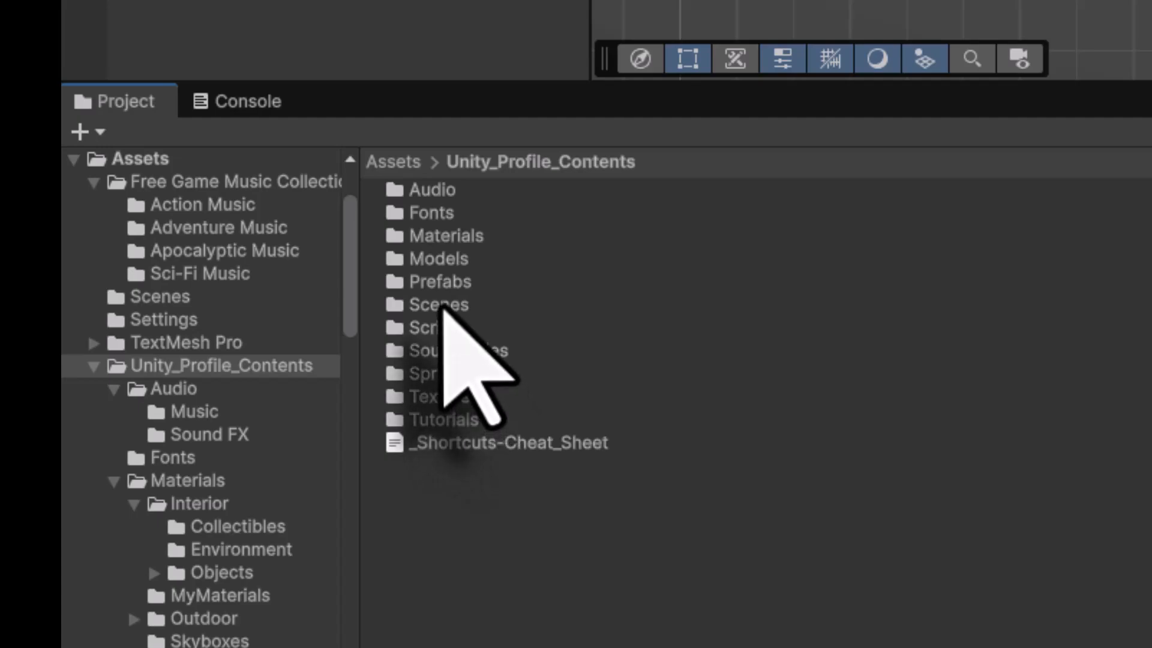
double_click(456, 304)
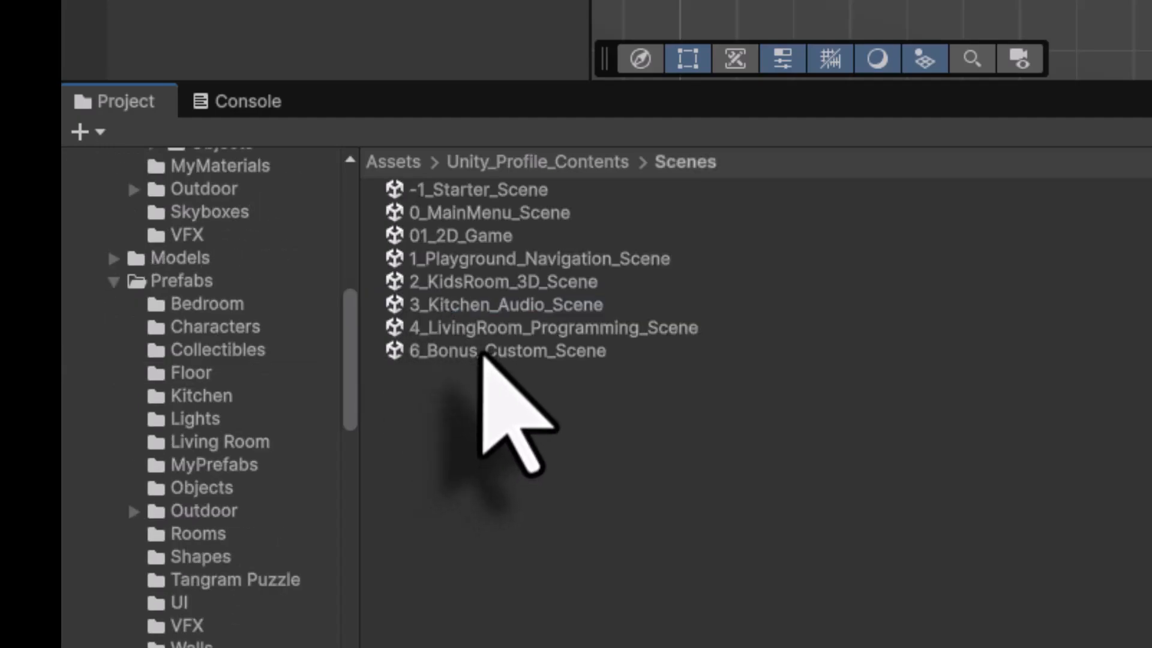
double_click(465, 213)
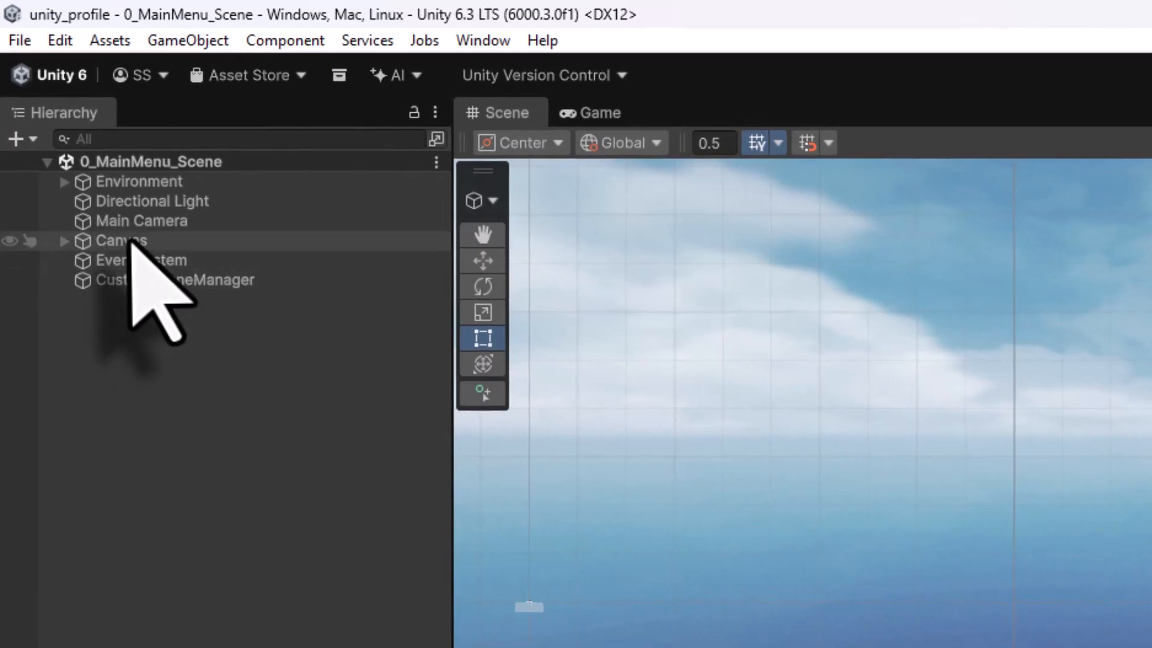
Step: Run the main menu scene in Play mode and launch the 2D Living room game from its menu
left_click(128, 238)
double_click(128, 238)
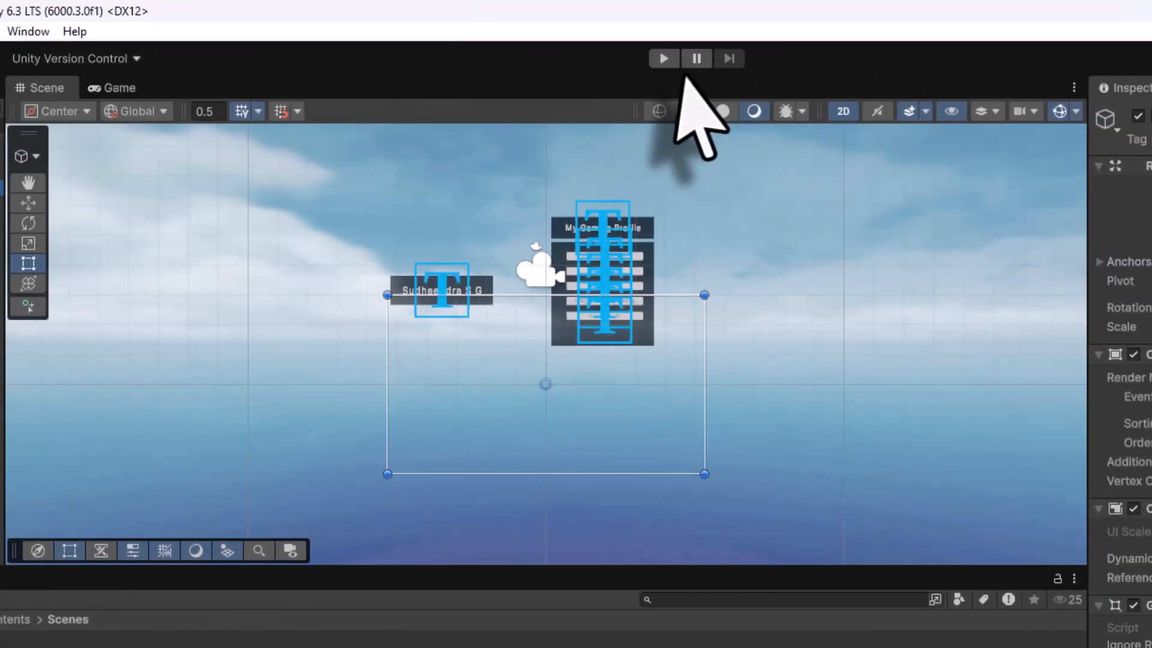
left_click(1011, 58)
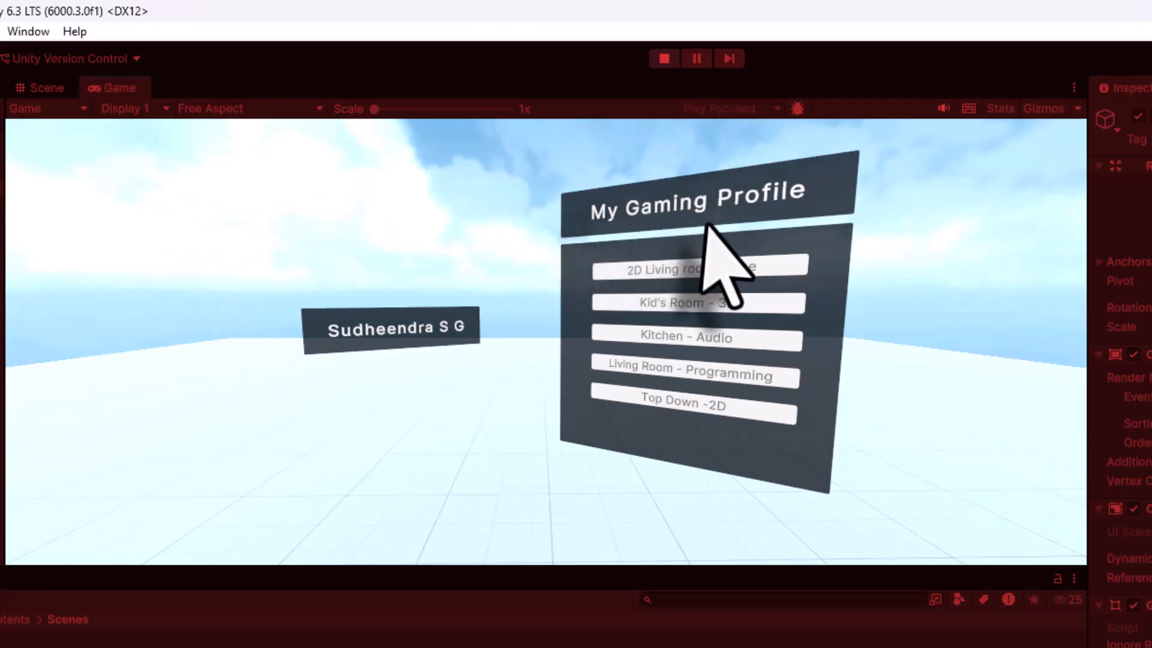
left_click(684, 269)
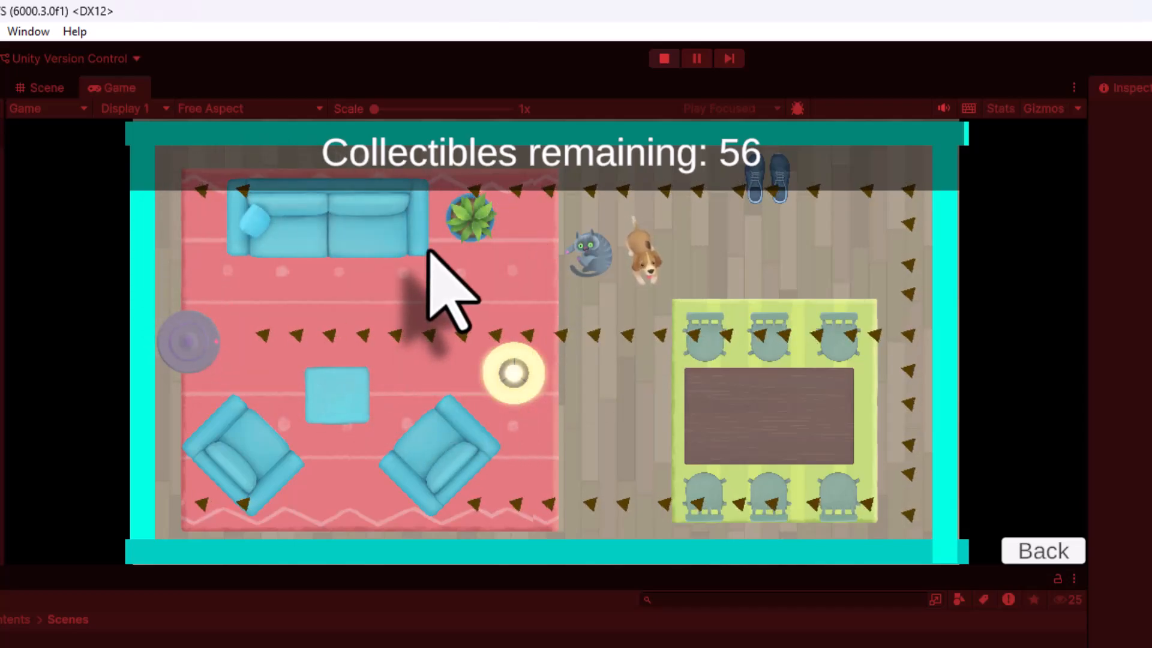
Step: Test the 2D game by moving the player across the living room to pick up collectibles
key("Right")
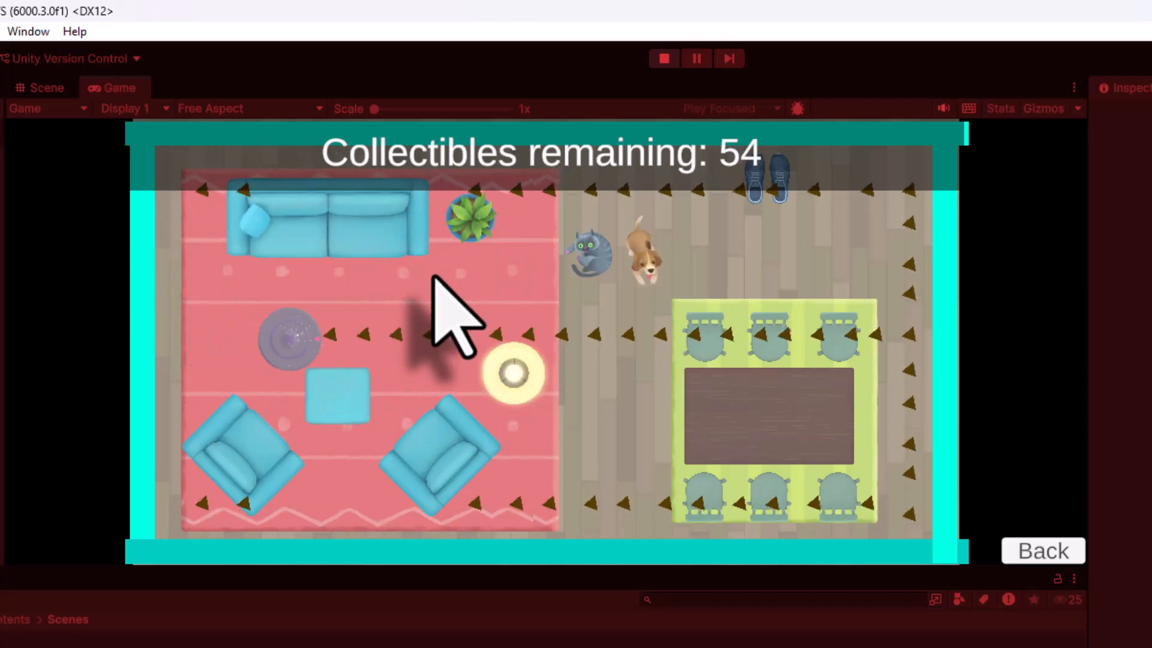
key("Up")
key("Down")
key("Right")
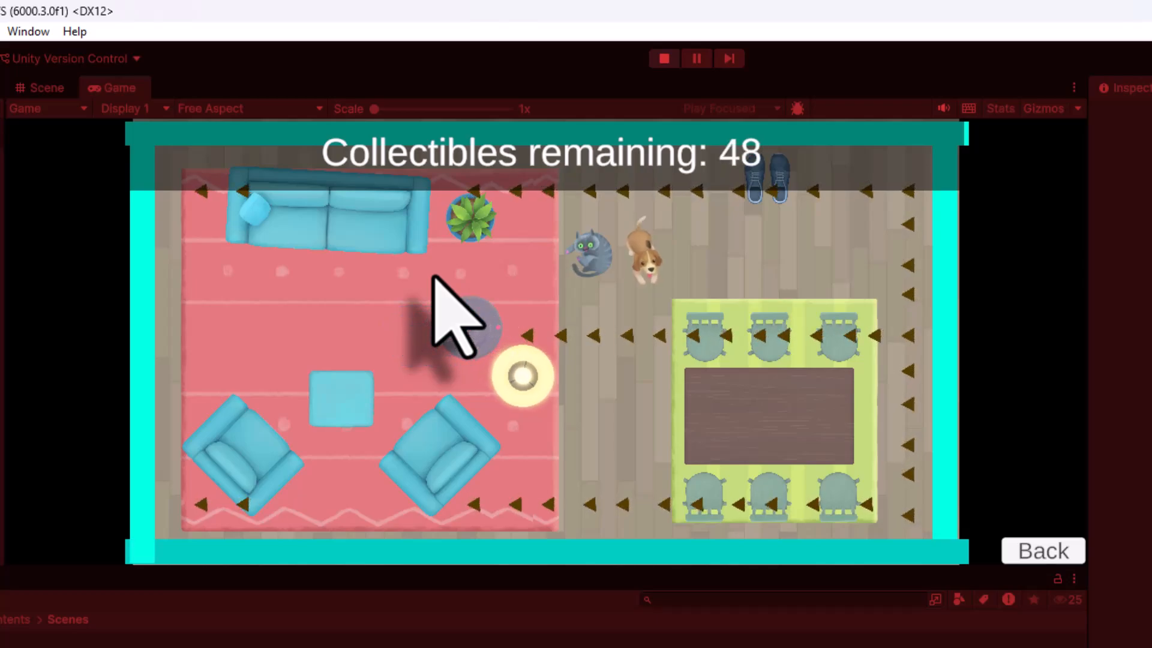
key("Up")
key("Right")
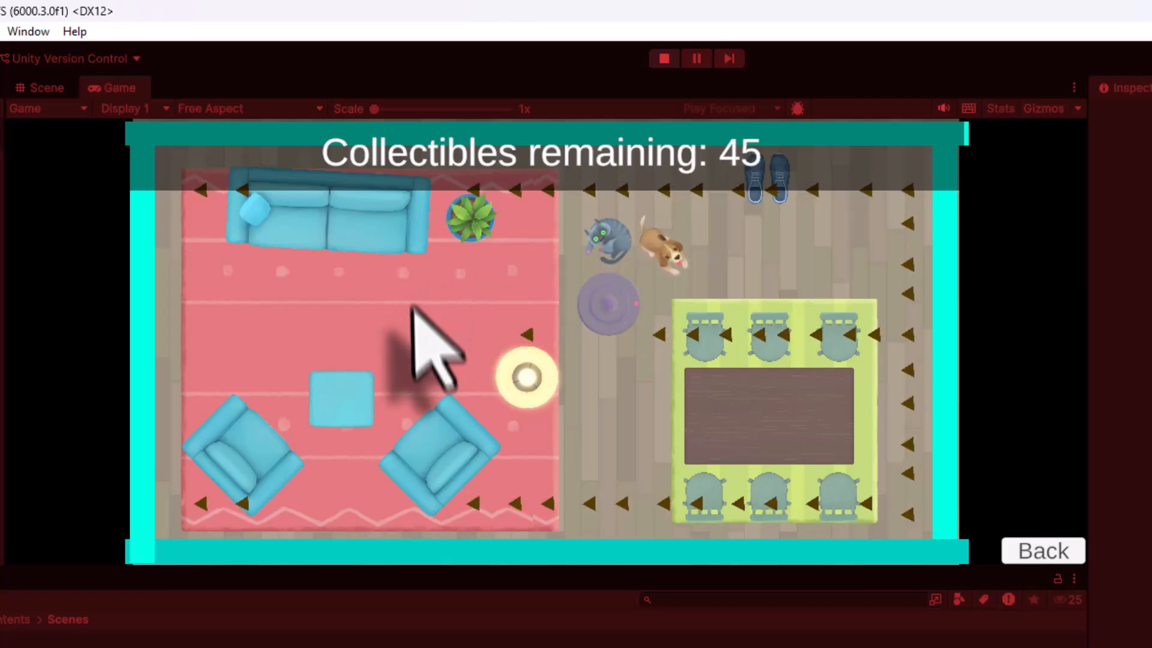
Step: Test the game's Back button to return to the main menu, and exit Play mode
left_click(1043, 552)
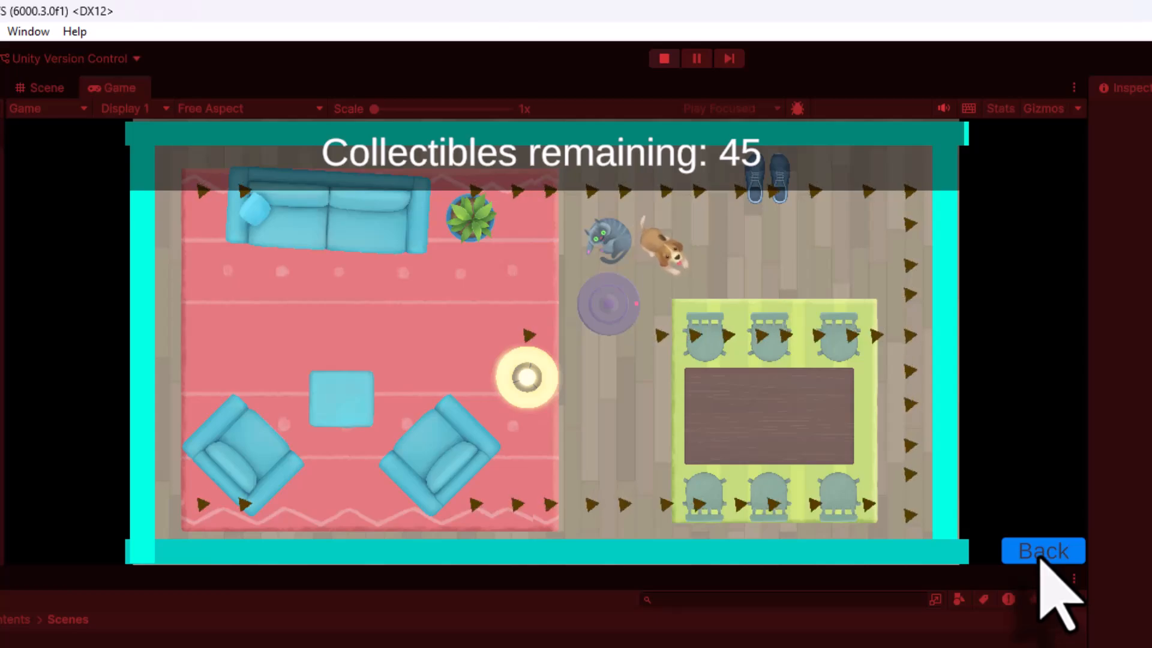
left_click(1042, 557)
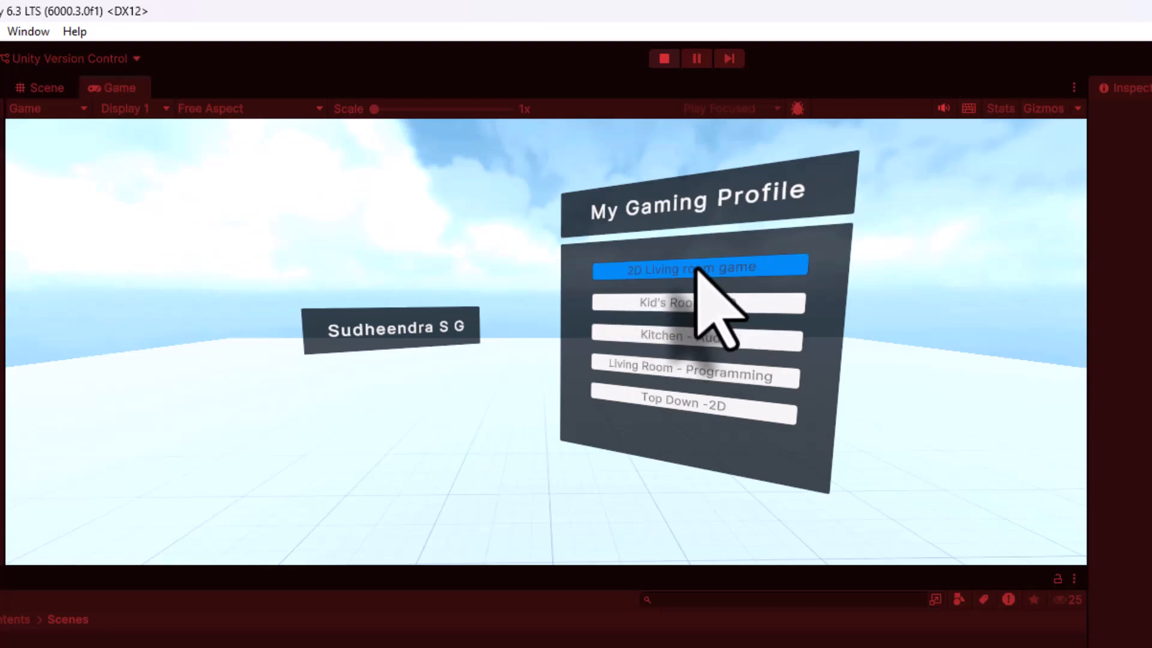
key("ctrl+p")
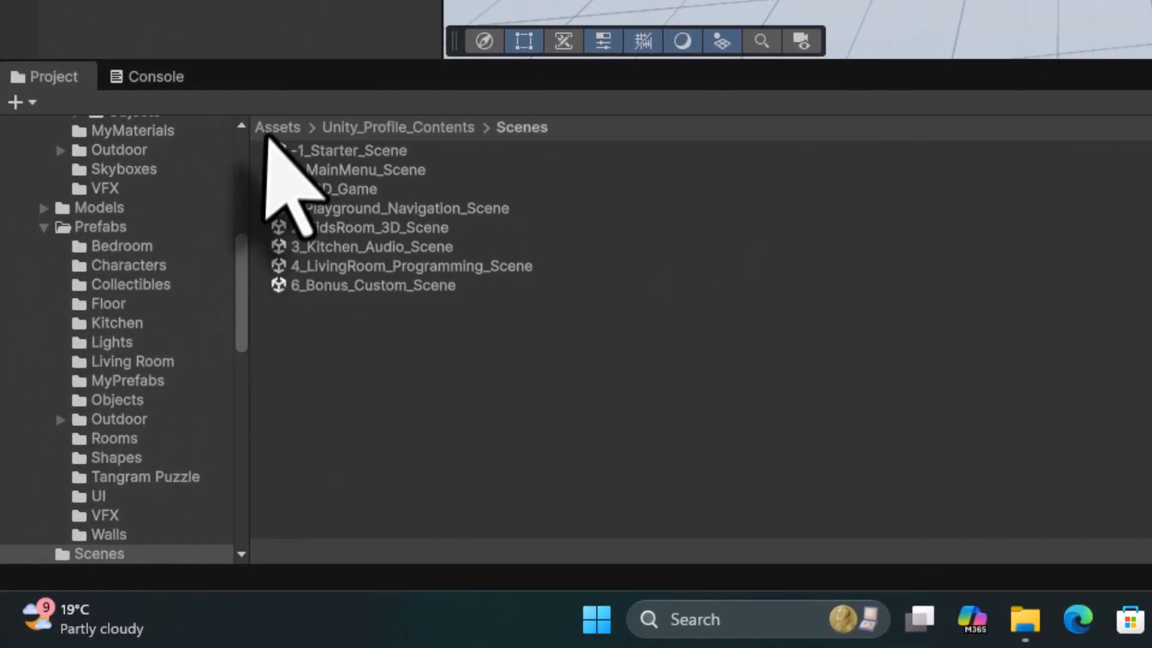
Step: Open the LoadSceneByIndex script from Unity_Profile_Contents/Source Files/Scripts to examine its code
left_click(138, 388)
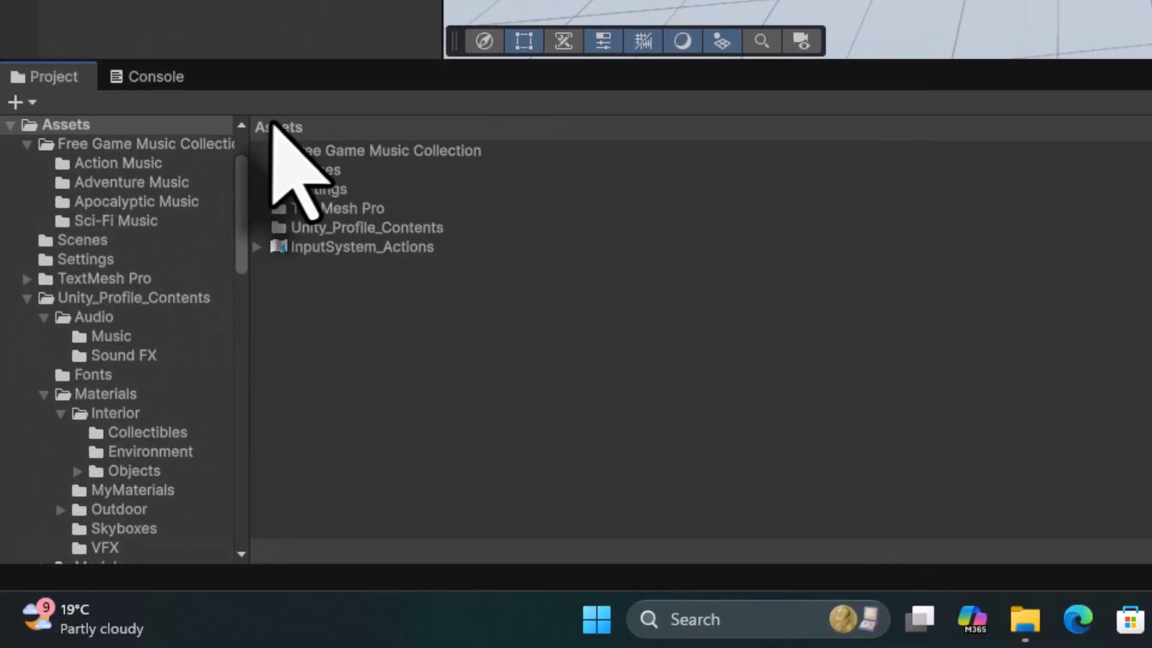
double_click(318, 231)
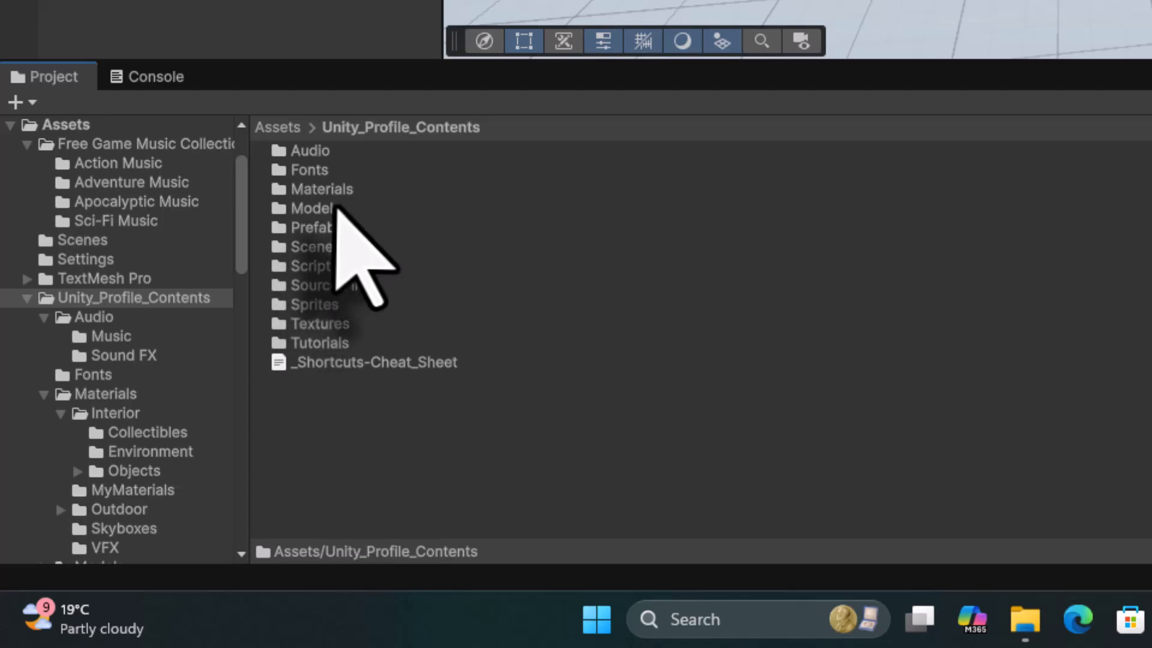
double_click(341, 286)
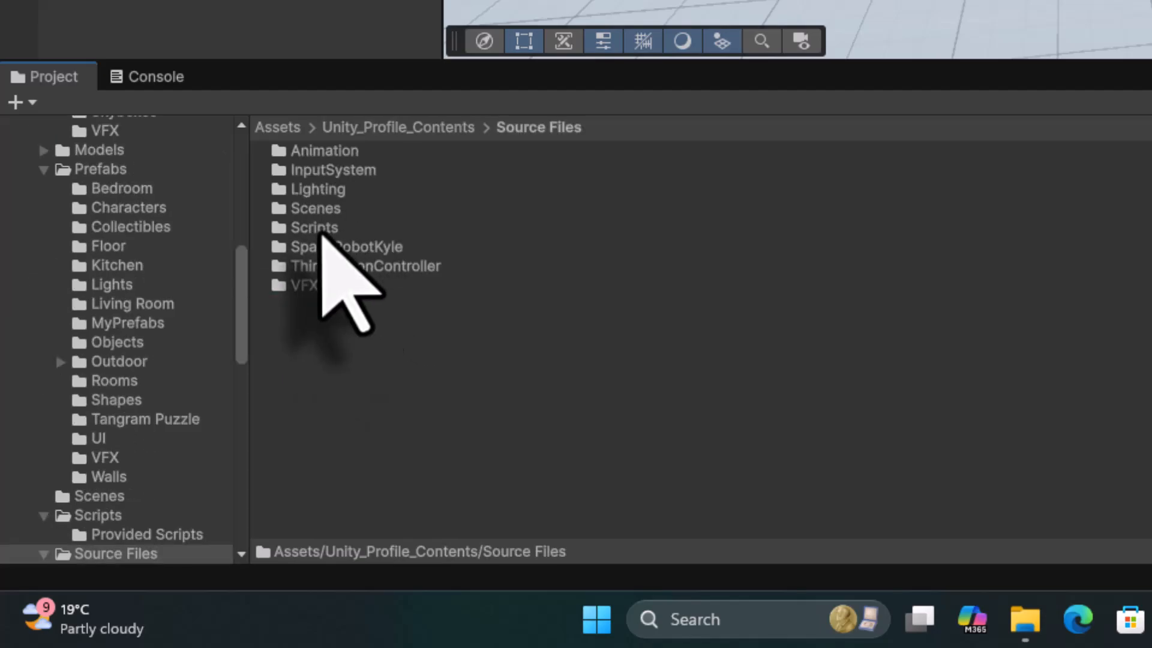
double_click(318, 228)
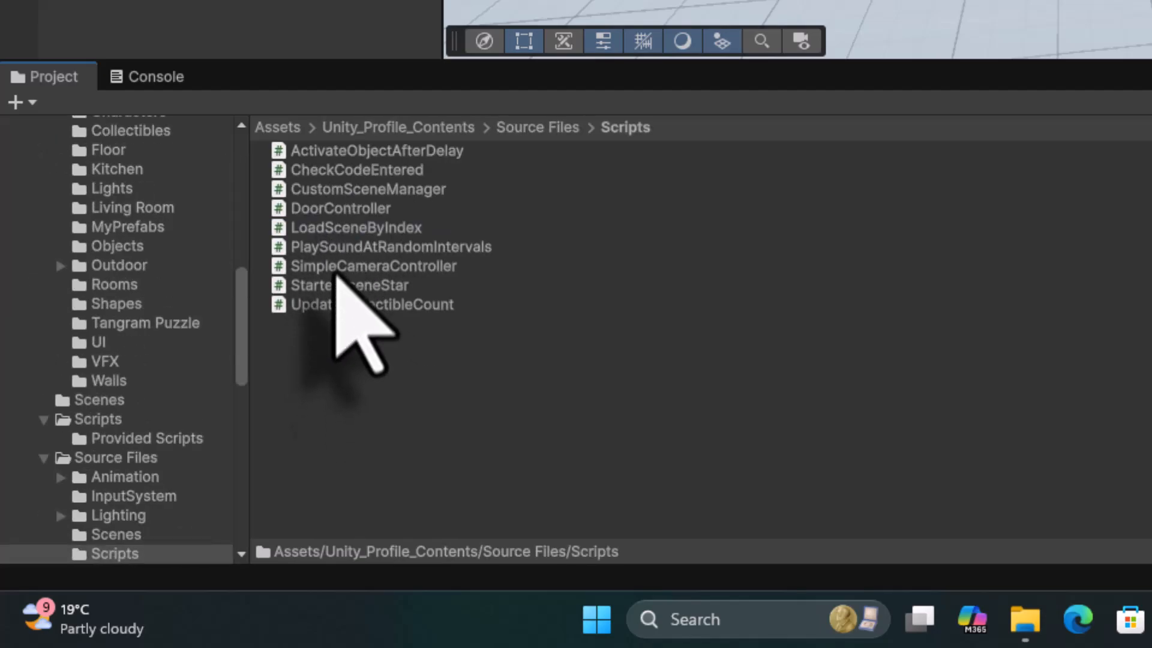
left_click(345, 228)
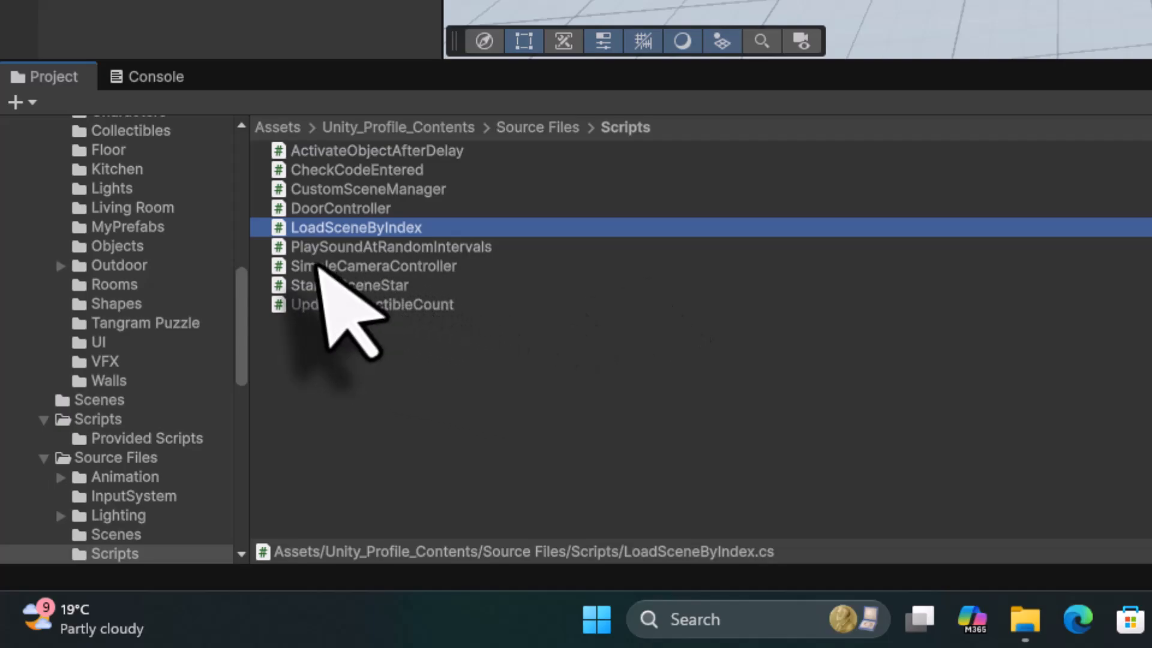
double_click(327, 230)
Step: Switch to the "Unity 6 Learning" Patreon post in the browser and look through its attachments for the code explanation PDFs
mouse_move(331, 72)
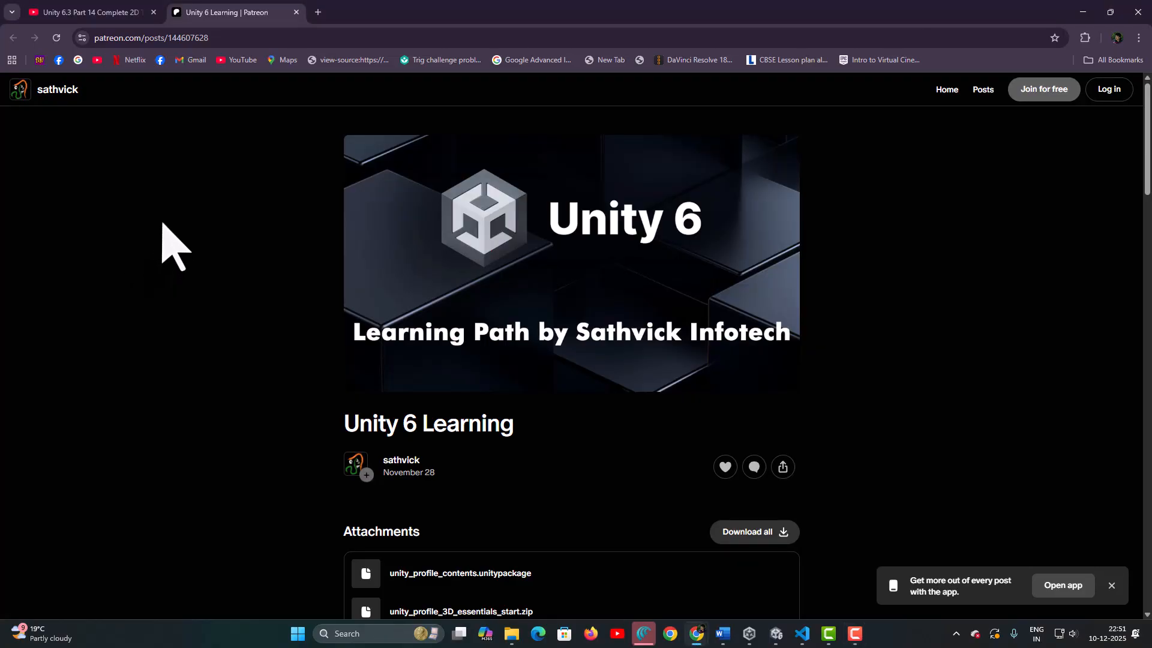
scroll(468, 324, "down", 20)
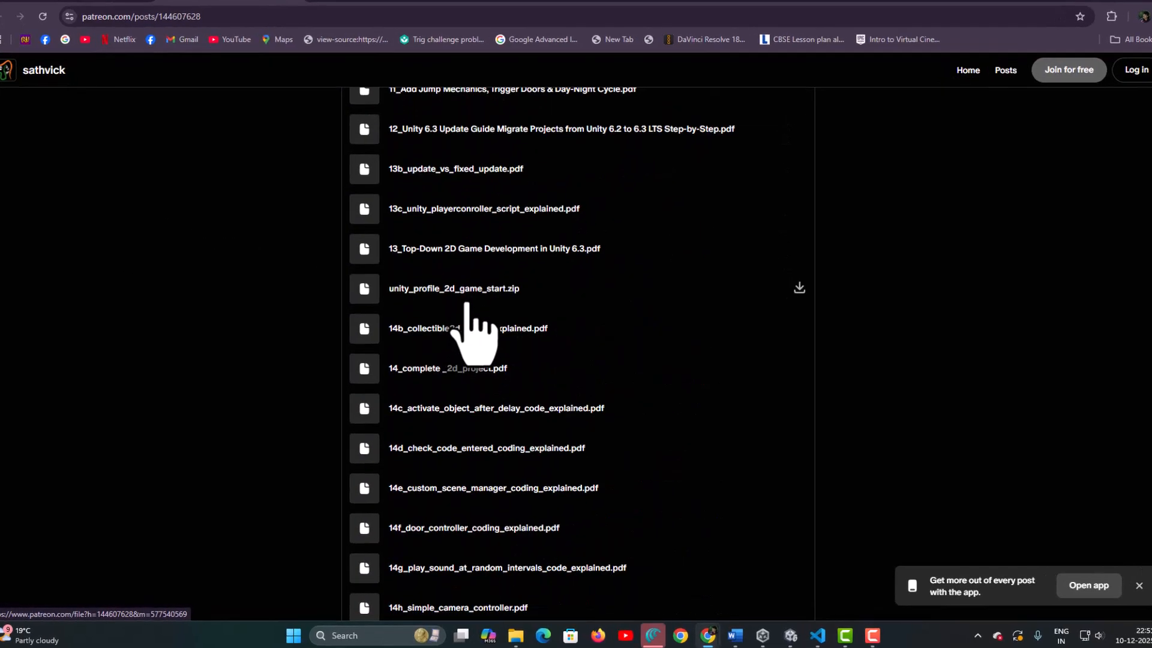
Step: Read through the 15b_load_scene_by_index_explained.pdf study guide and look over the code explanation PDFs attached to the Patreon post
scroll(467, 312, "down", 10)
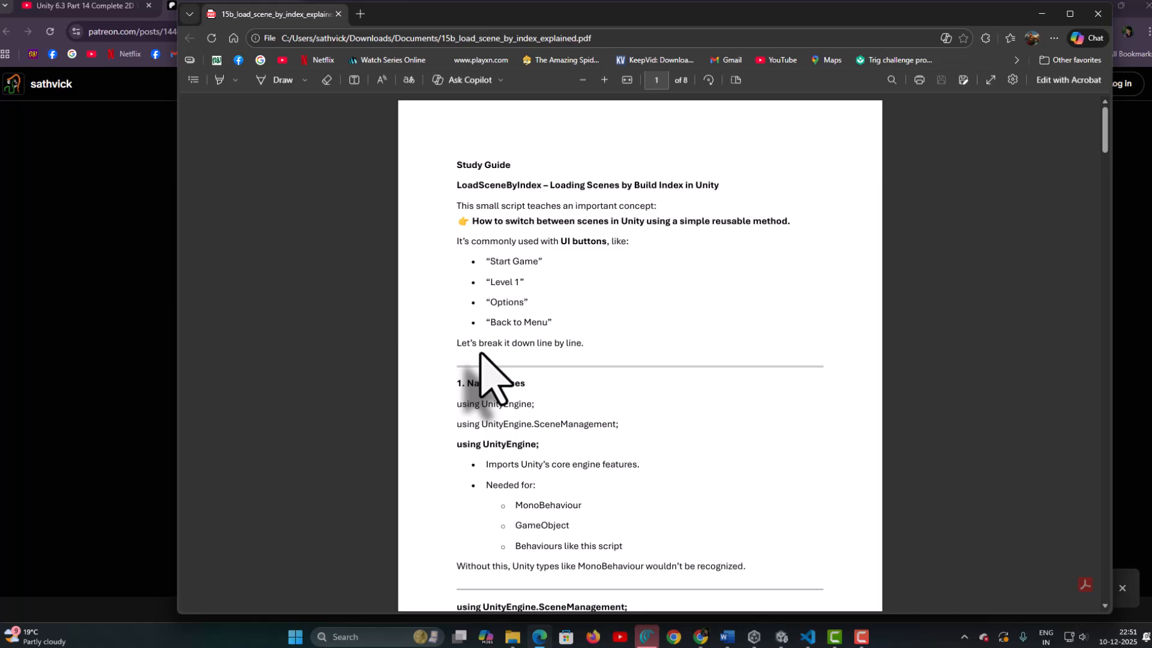
scroll(486, 345, "down", 3)
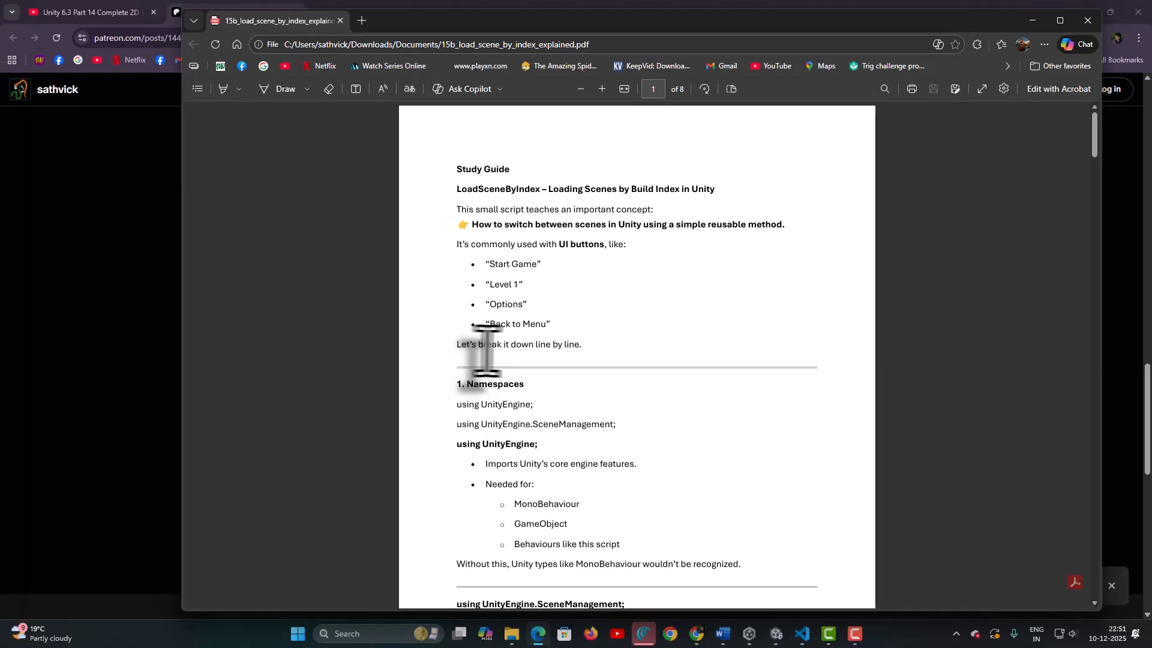
scroll(624, 348, "down", 15)
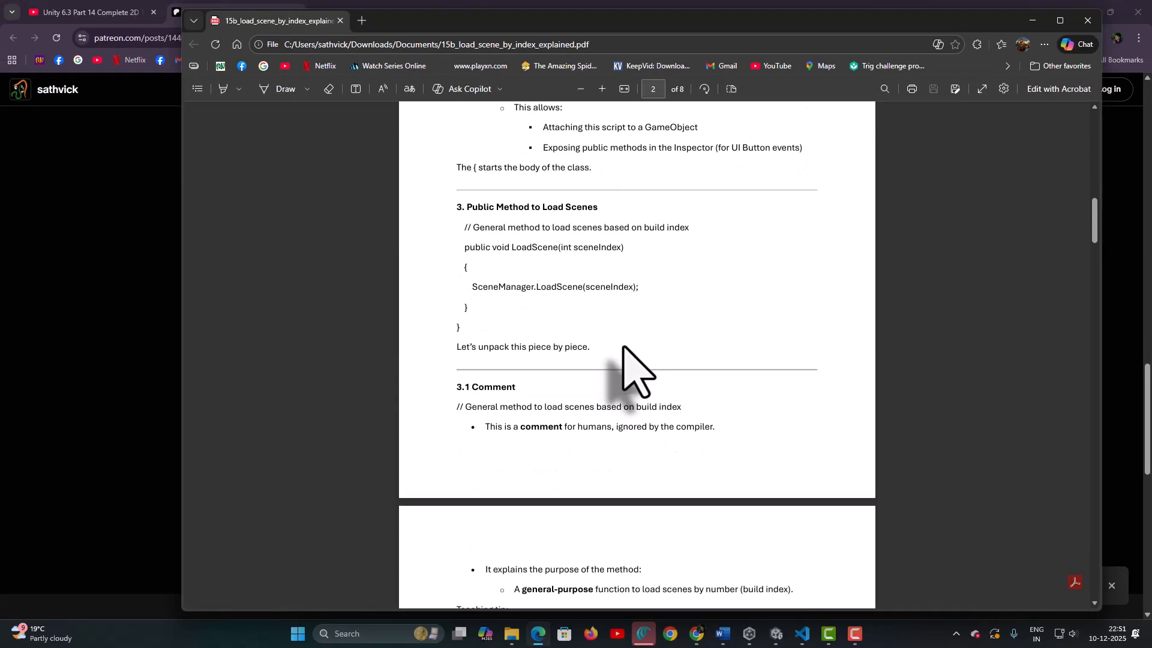
scroll(624, 345, "down", 10)
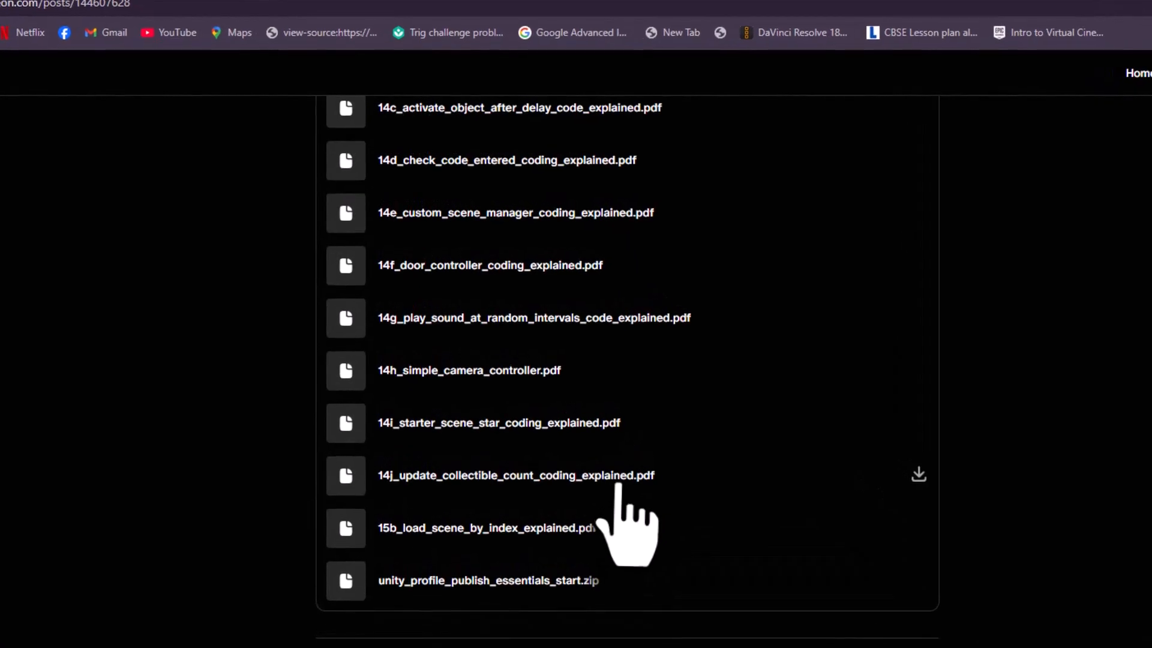
scroll(576, 480, "up", 1)
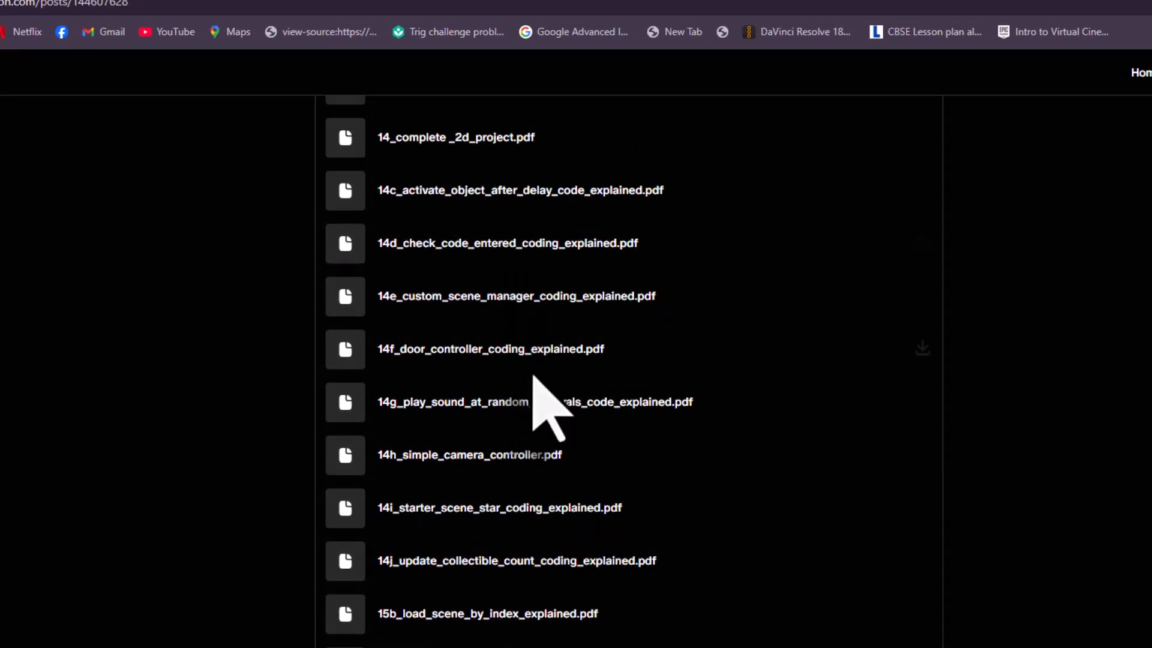
scroll(540, 390, "up", 3)
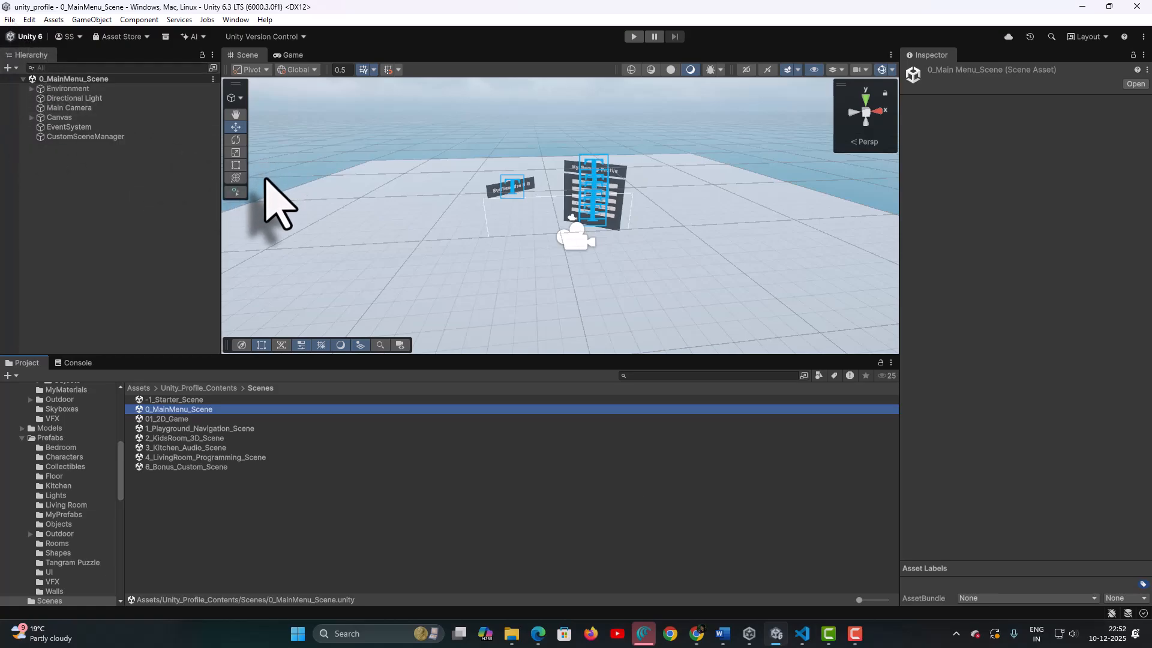
Step: Switch to the Unity editor and open 4_LivingRoom_Programming_Scene from the Unity_Profile_Contents/Scenes folder
left_click(180, 459)
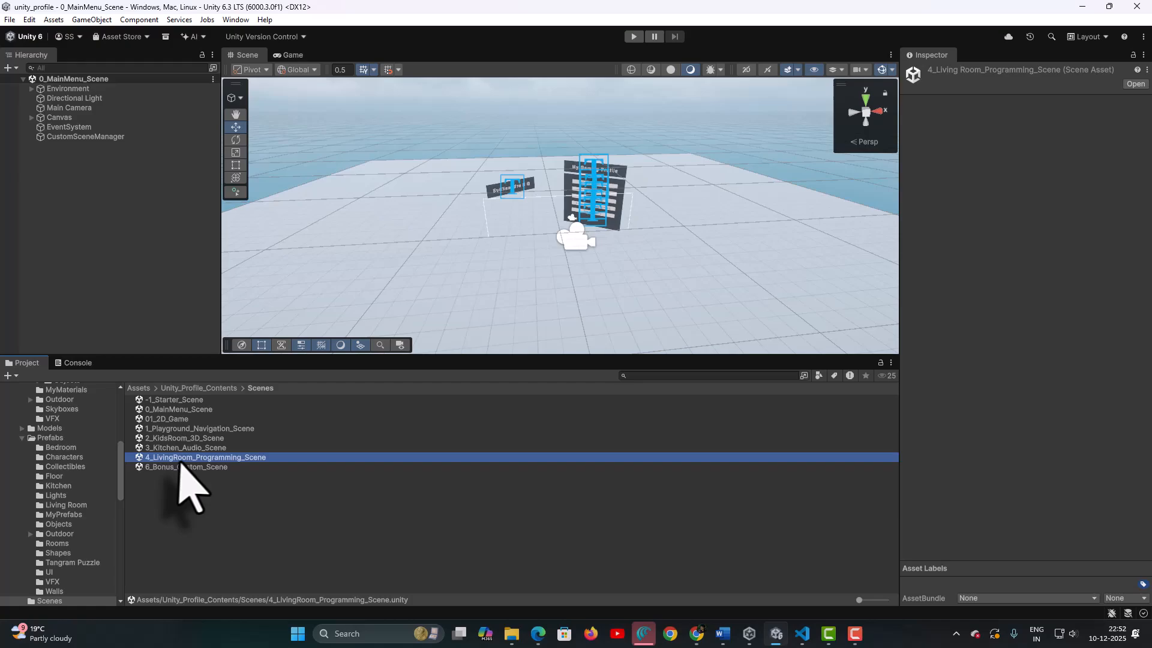
double_click(270, 458)
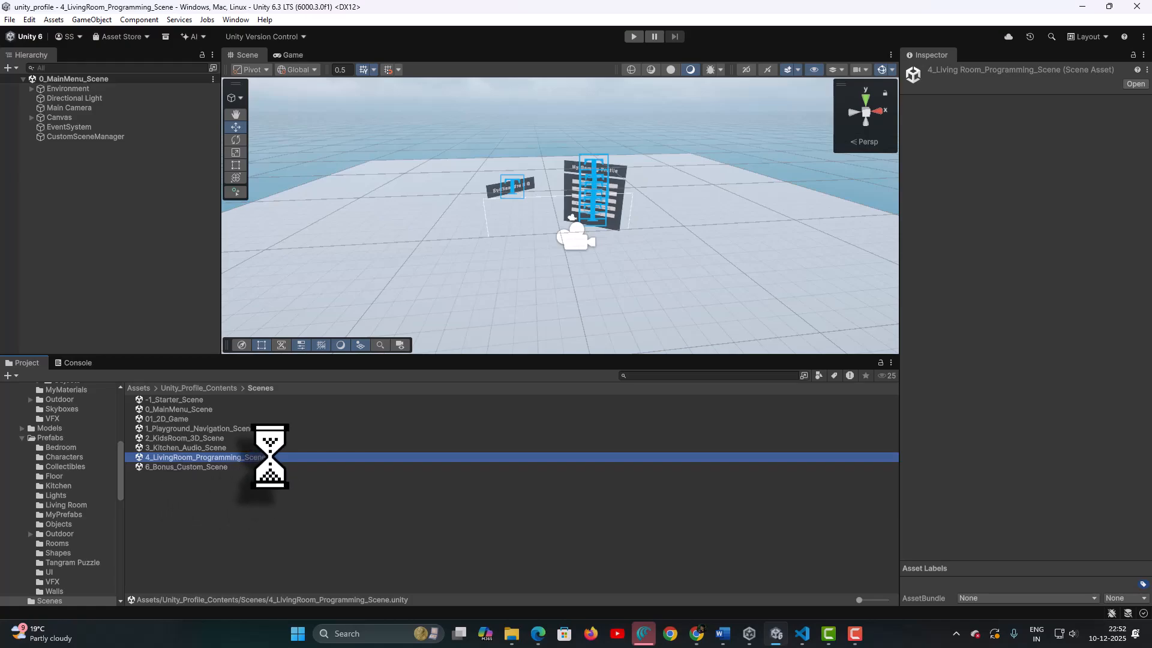